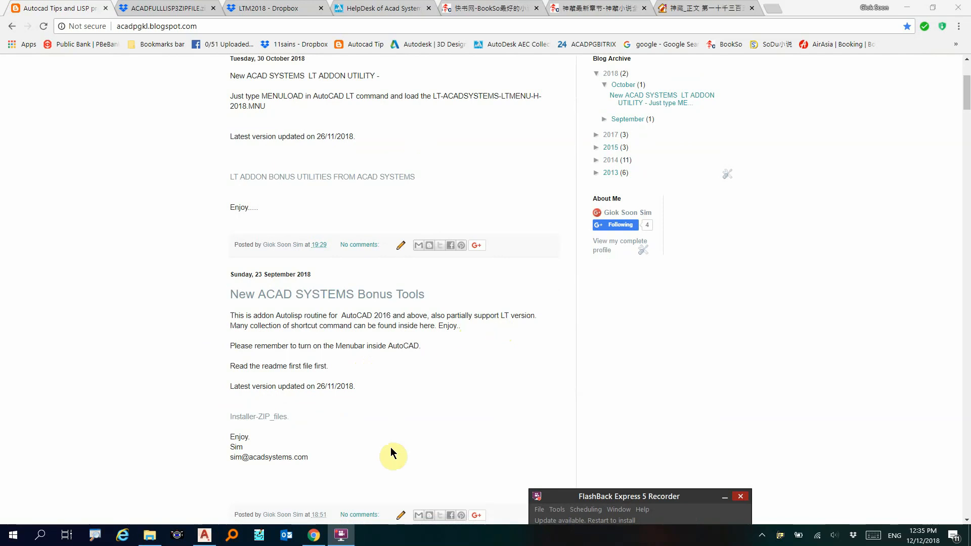
Open the ACADFULLLISP3 folder inside ACADFULLLISP3ZIPFILE.zip on the browser's Dropbox page.
click(205, 535)
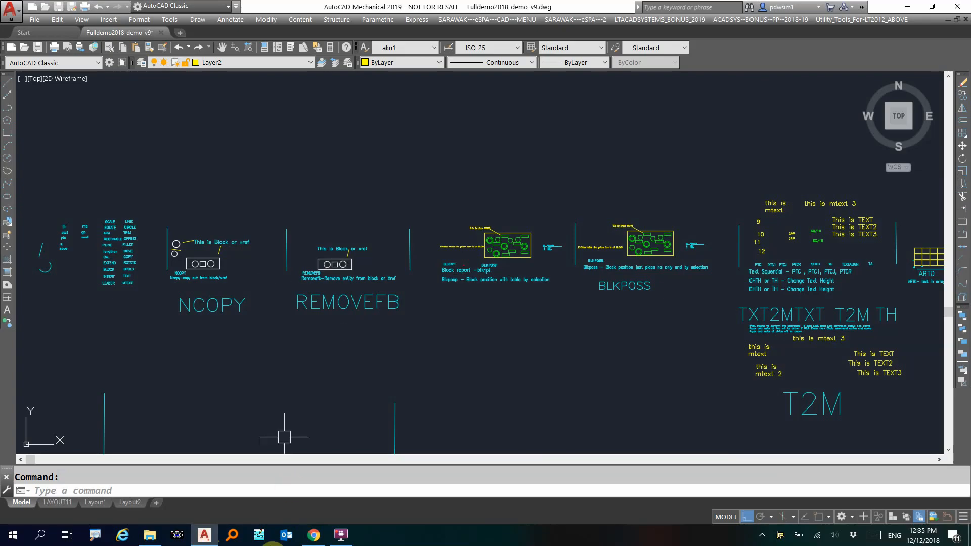
click(320, 542)
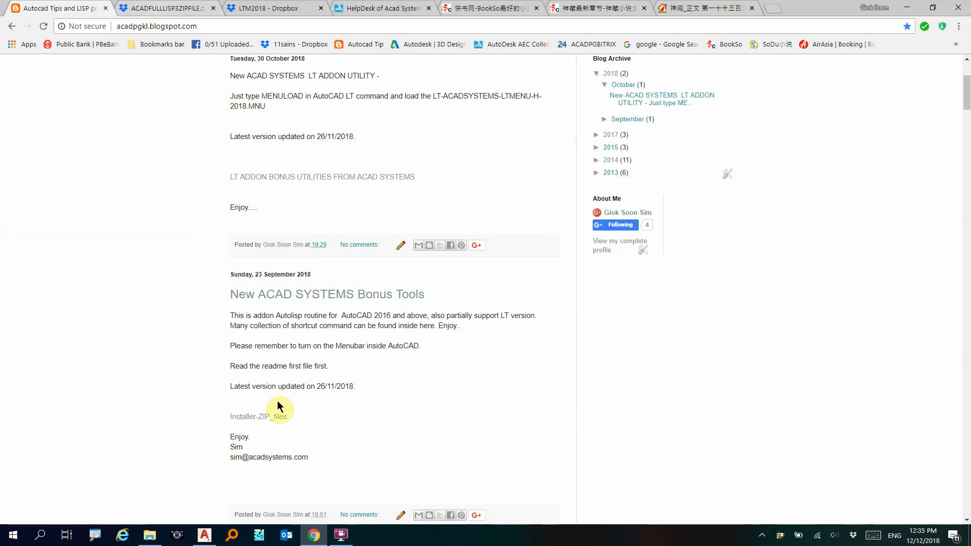
click(147, 9)
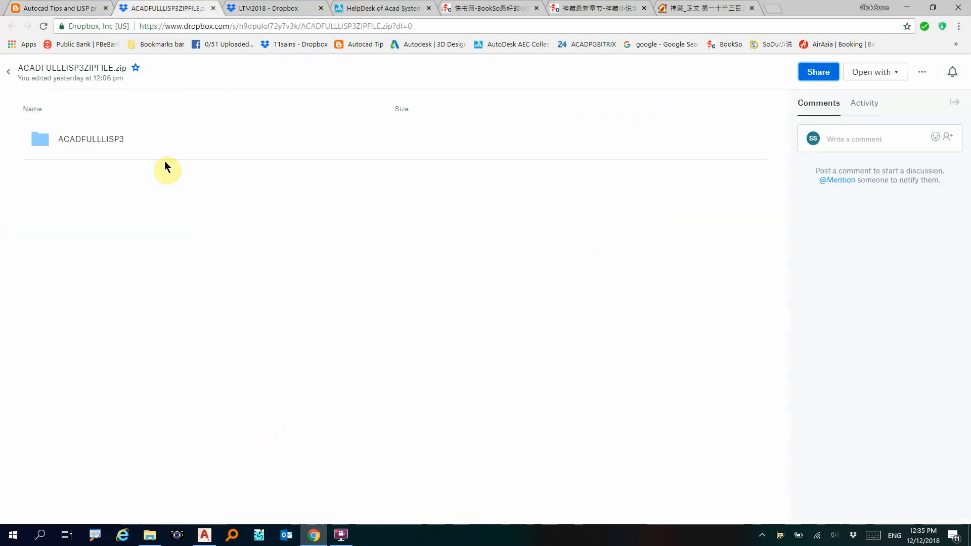
click(90, 140)
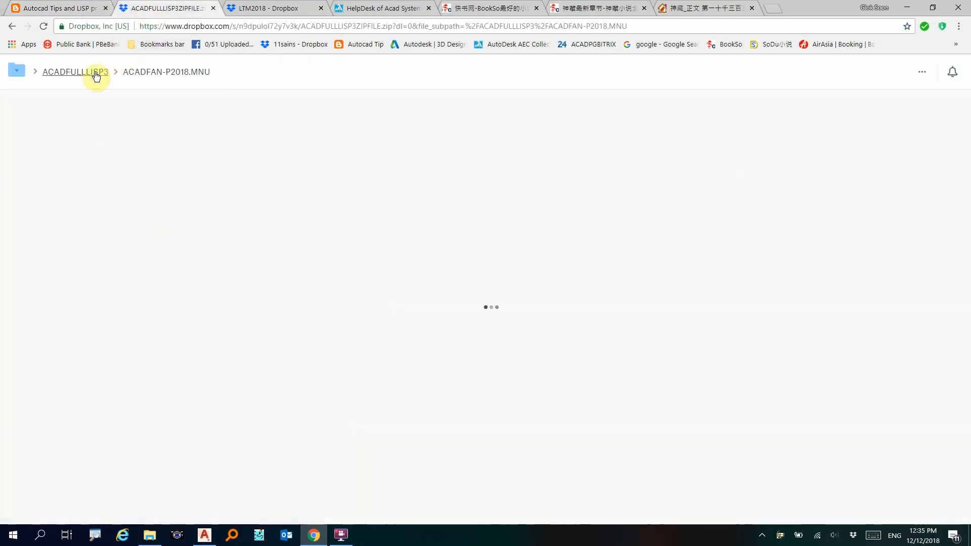
click(96, 74)
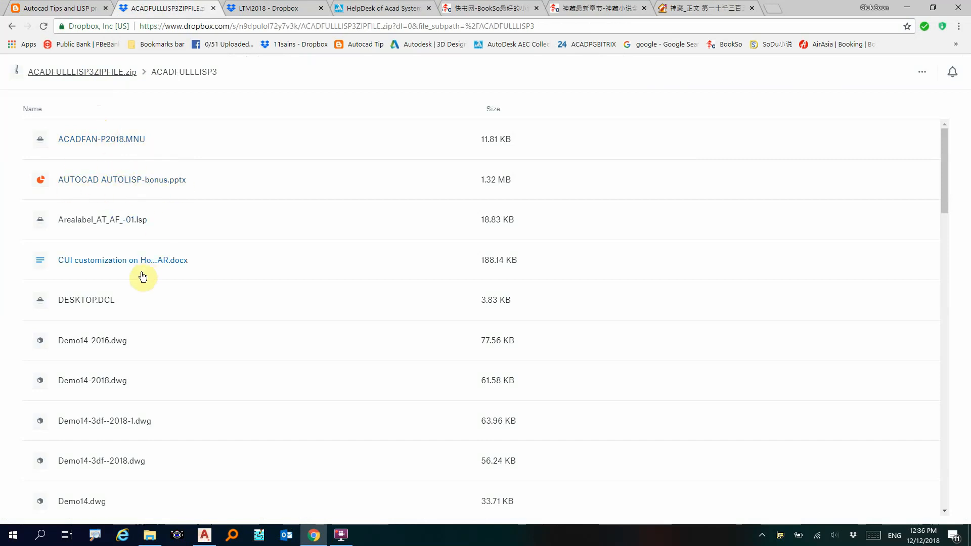
Examine the ACADFULLLISP3 file list, including the LISP routines, MNU menu files and the Readme-first document.
scroll(143, 277, down, 8)
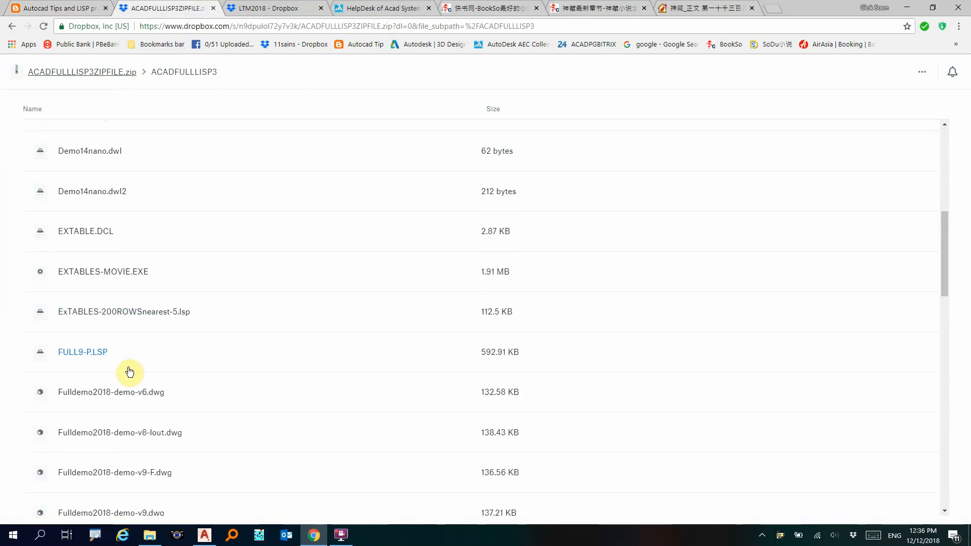
scroll(129, 373, down, 12)
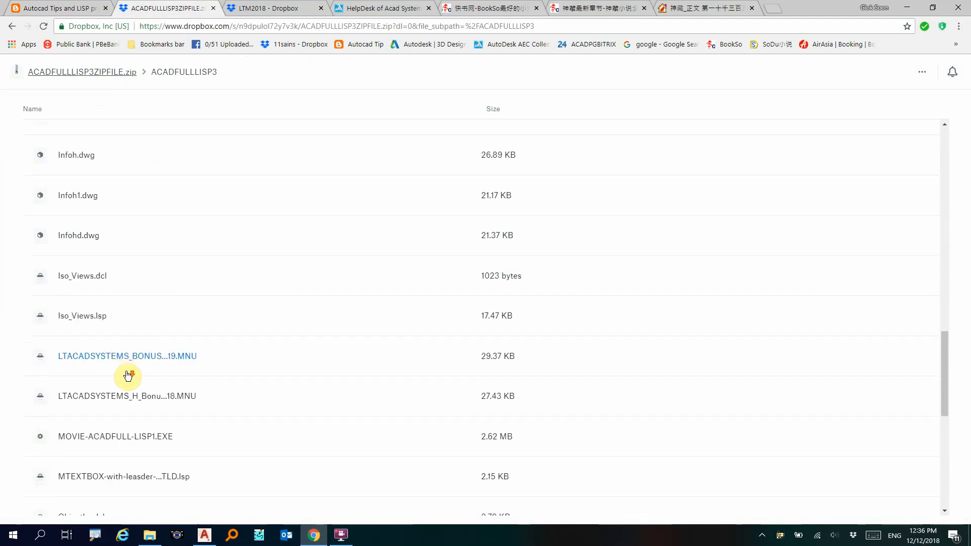
scroll(126, 403, down, 2)
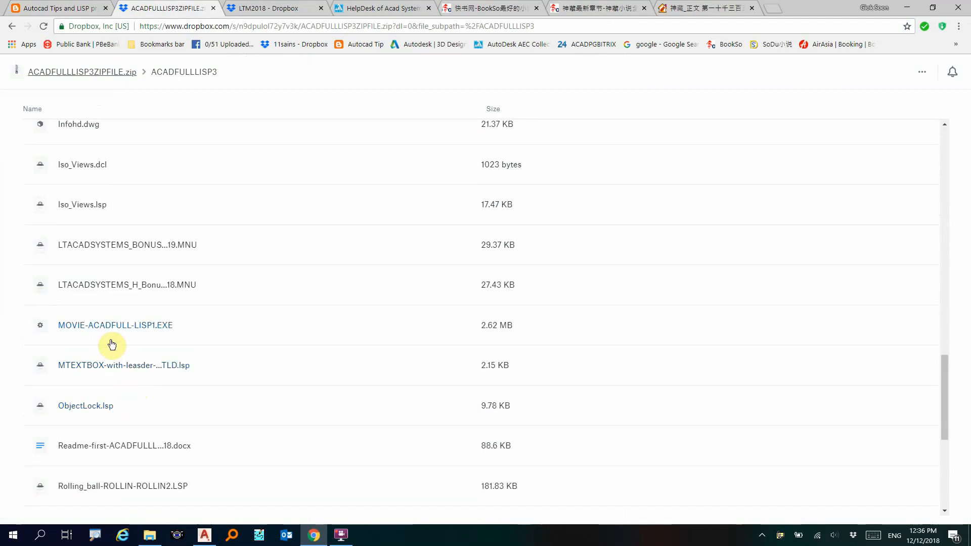
scroll(99, 342, down, 3)
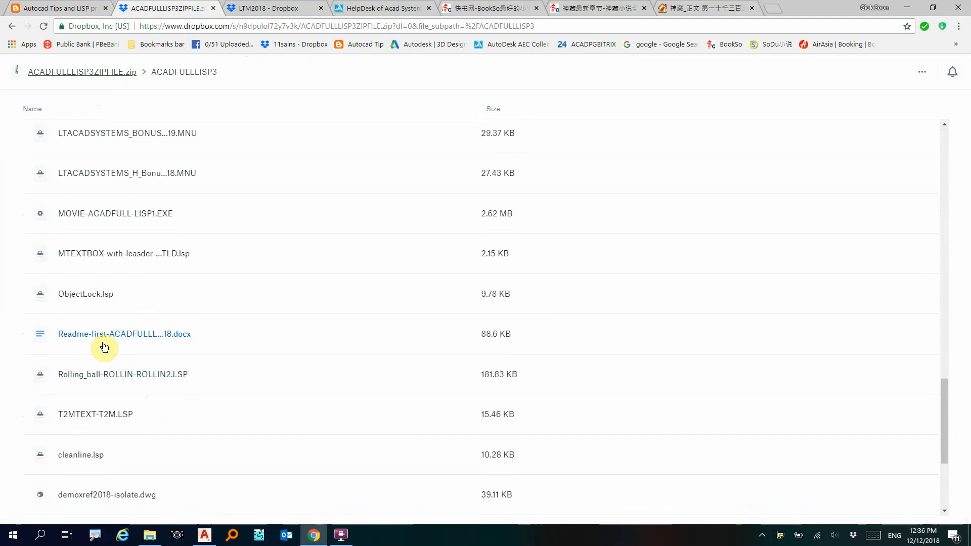
scroll(104, 347, down, 5)
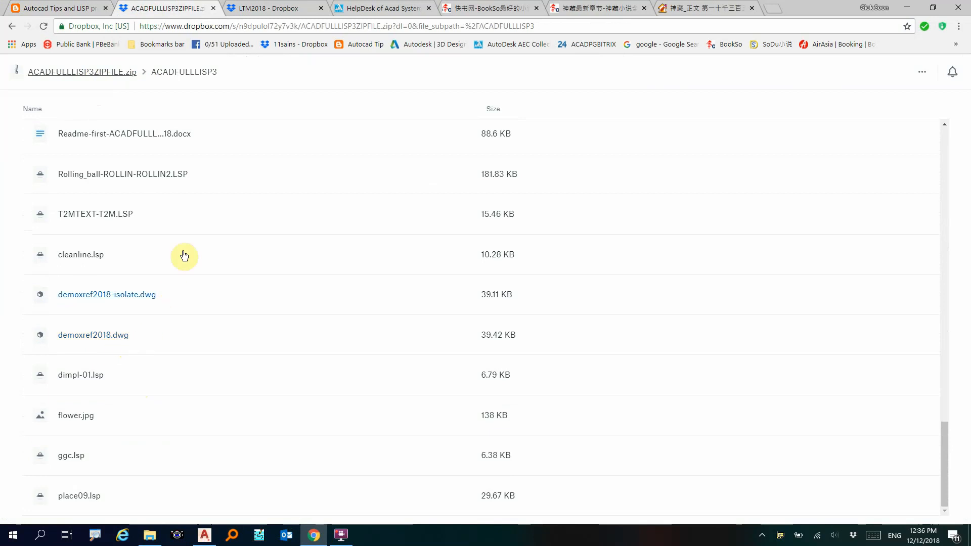
scroll(157, 174, up, 3)
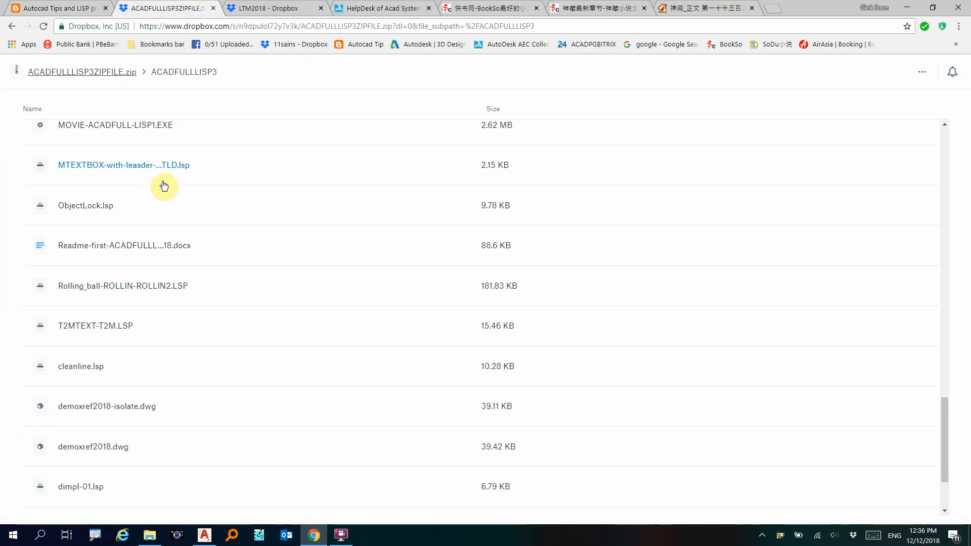
scroll(154, 224, up, 3)
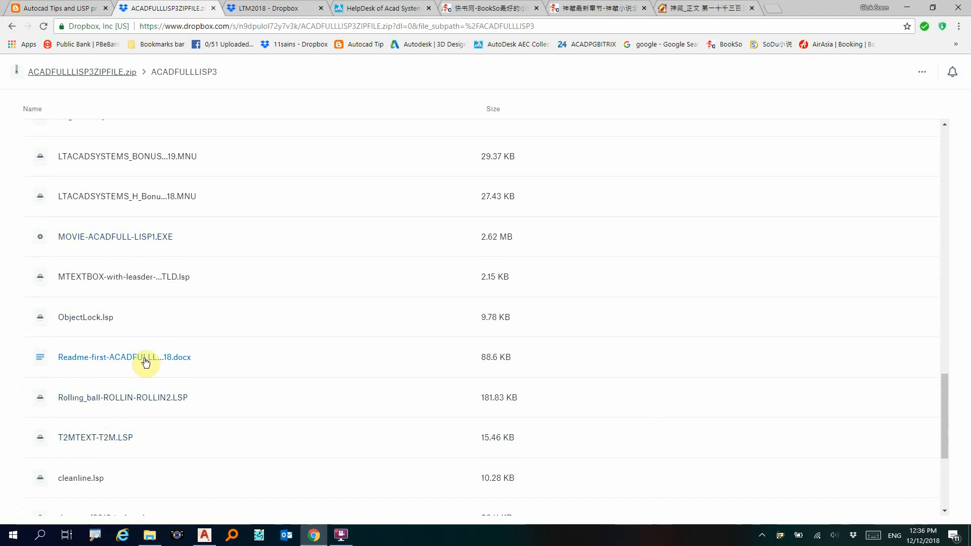
Switch to AutoCAD and review the text tools offered by the ACADSYS--BONUS--PP--2018-19 add-on.
click(205, 535)
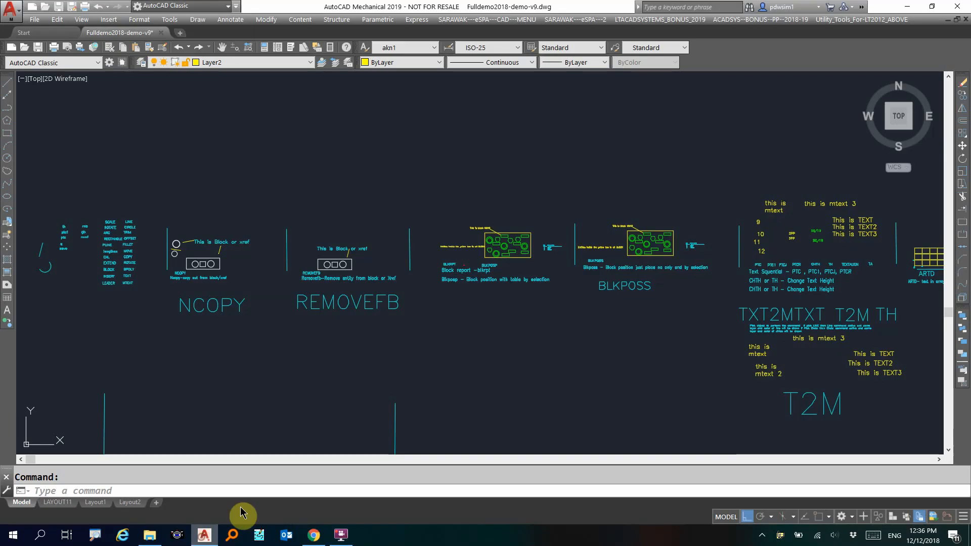
click(769, 20)
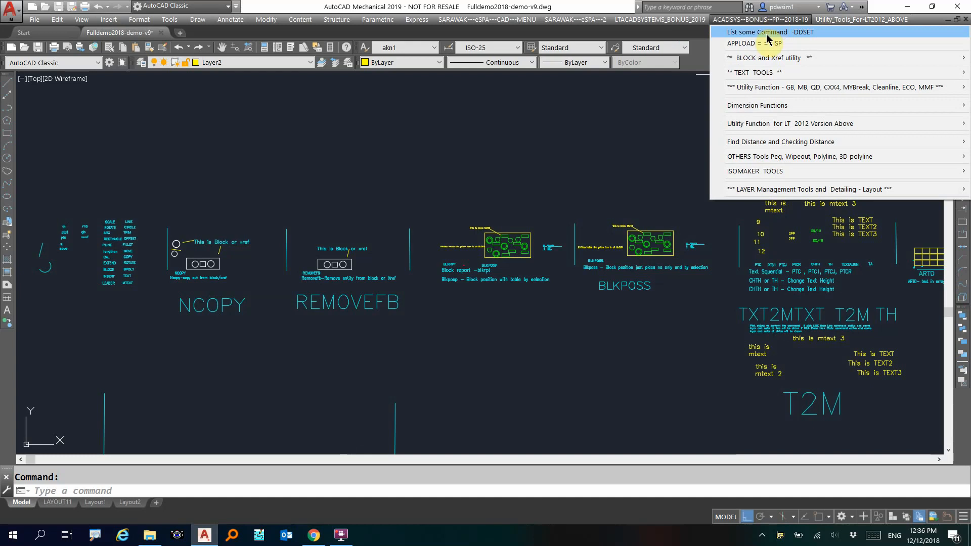
mouse_move(769, 58)
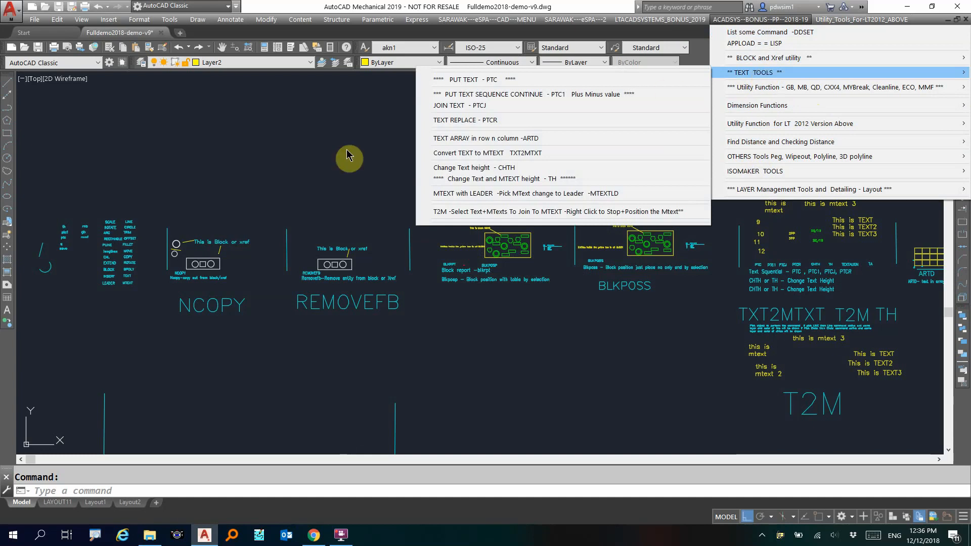
click(255, 195)
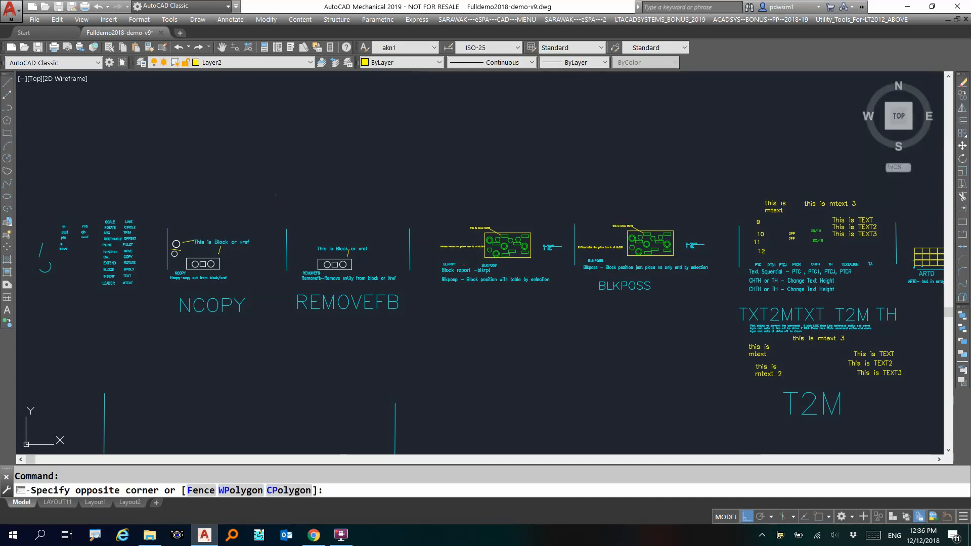
key(Escape)
Use GG on the large NCOPY label to start nested copy, and copy the small circle and the block's lower edge line to its right.
scroll(218, 263, up, 5)
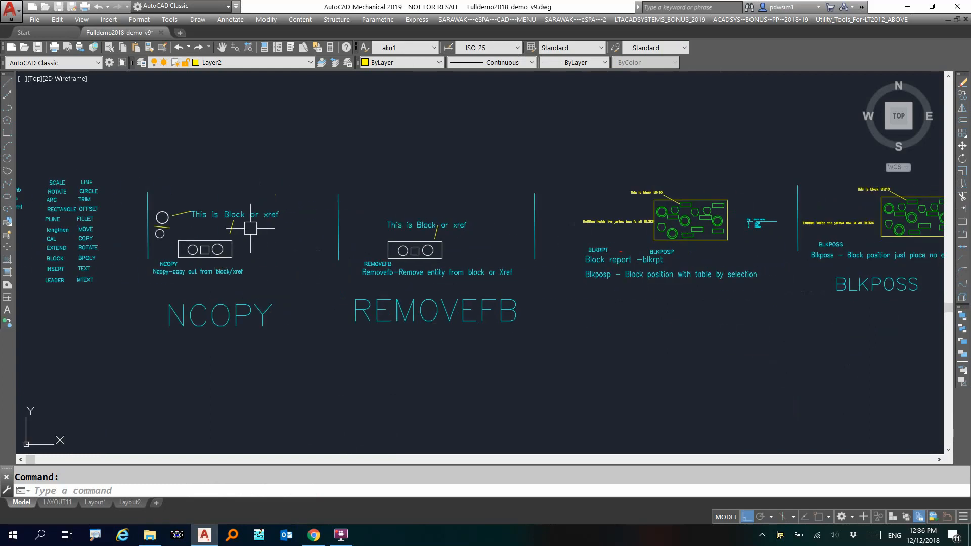
middle_drag(242, 231, 378, 210)
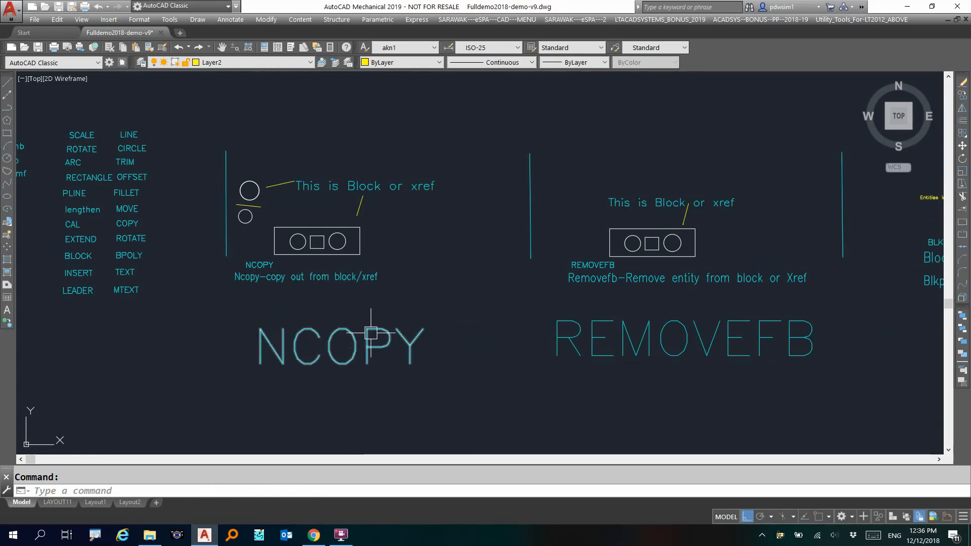
text(GG)
key(Return)
text(text)
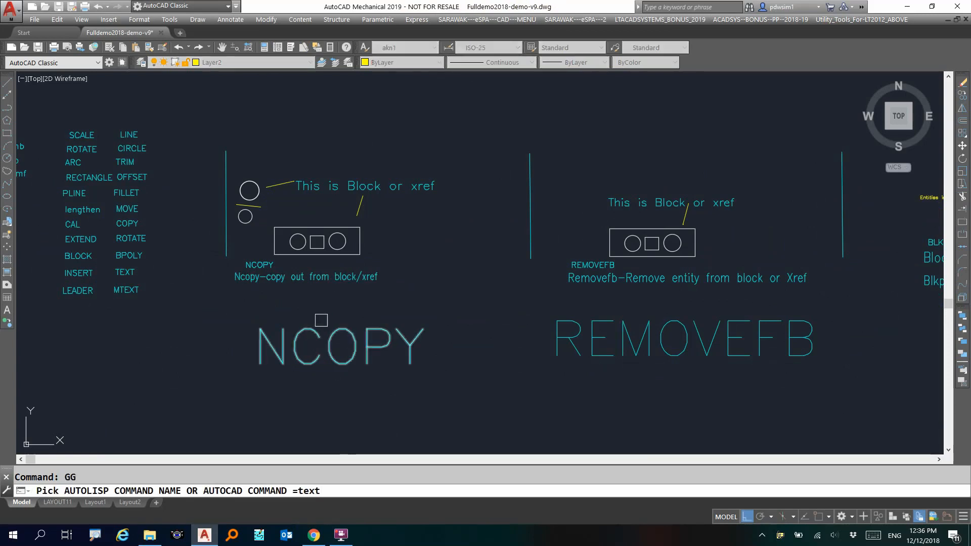
click(292, 350)
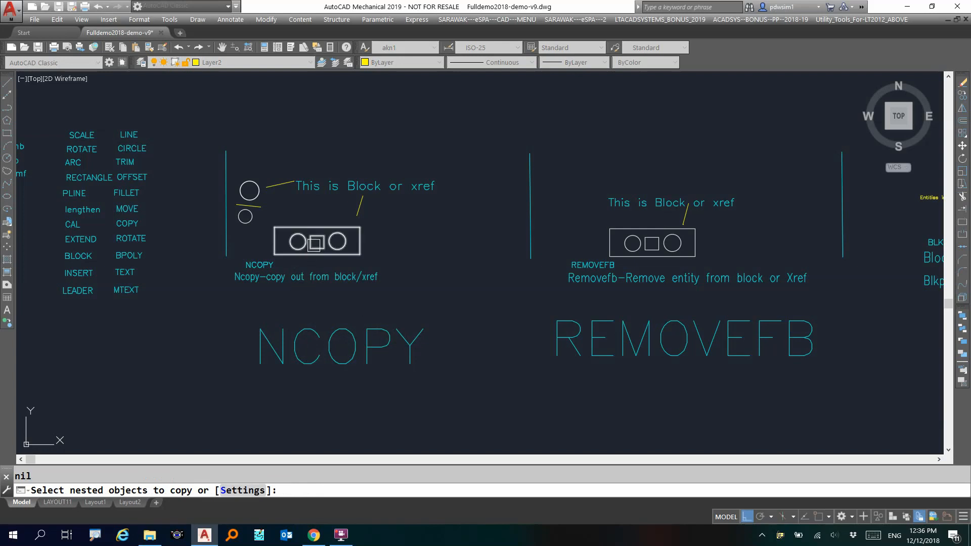
click(252, 217)
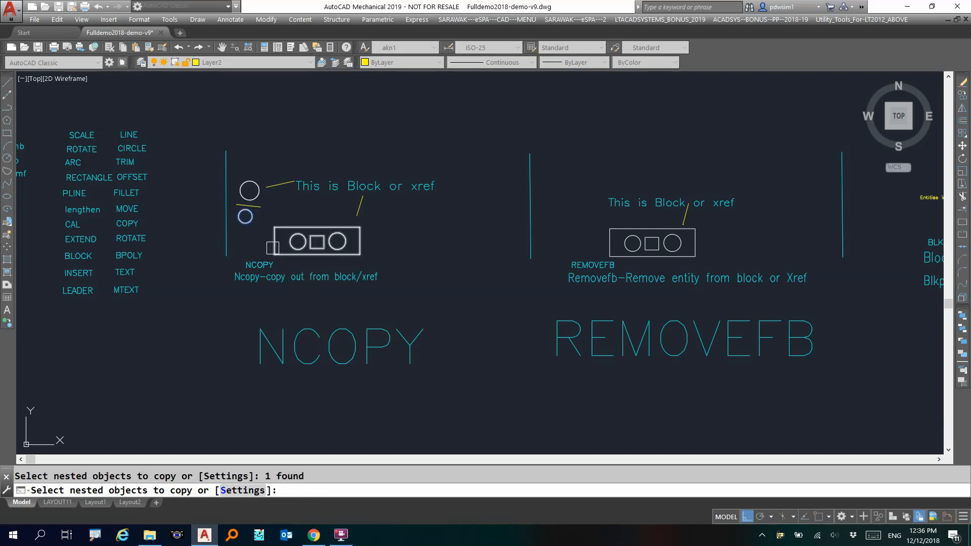
click(275, 252)
right_click(276, 253)
click(284, 259)
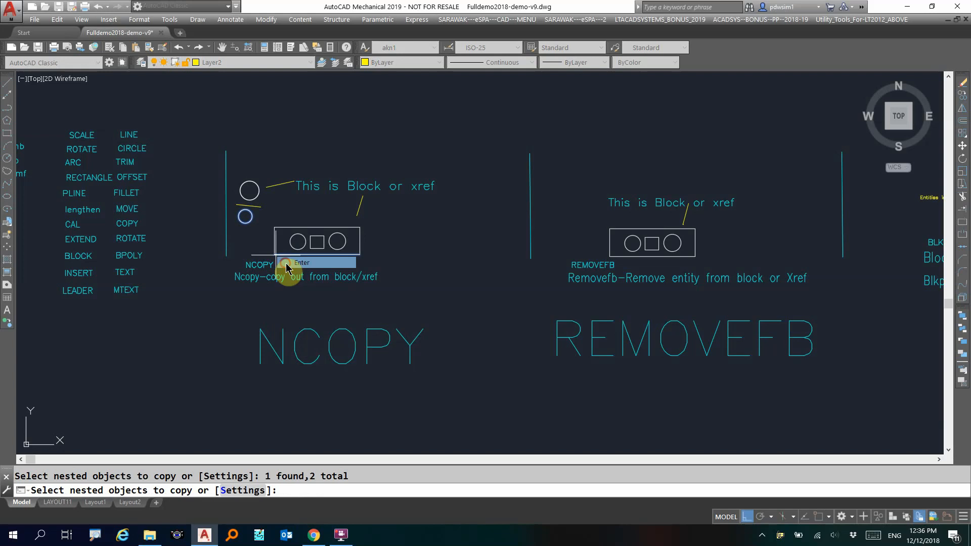
click(289, 261)
click(433, 261)
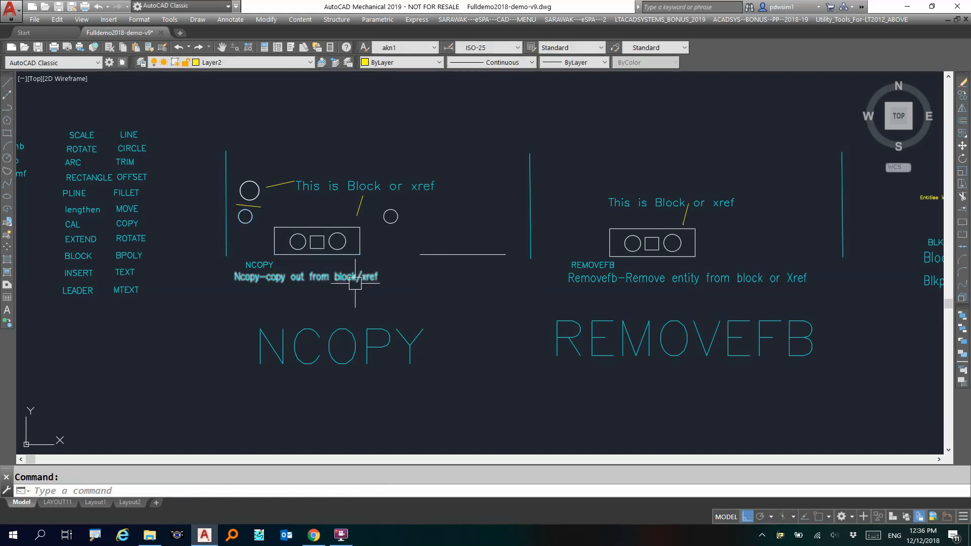
Run REMOVEFB and remove the small inner square from the block in the REMOVEFB demo area.
mouse_move(410, 193)
middle_down()
mouse_move(129, 184)
mouse_move(199, 186)
middle_up()
scroll(338, 228, up, 2)
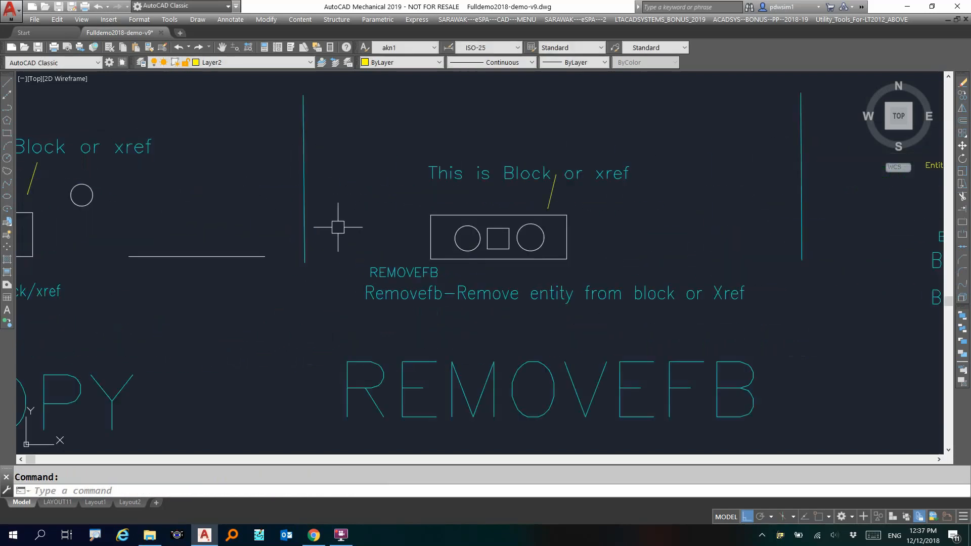
middle_drag(337, 228, 191, 206)
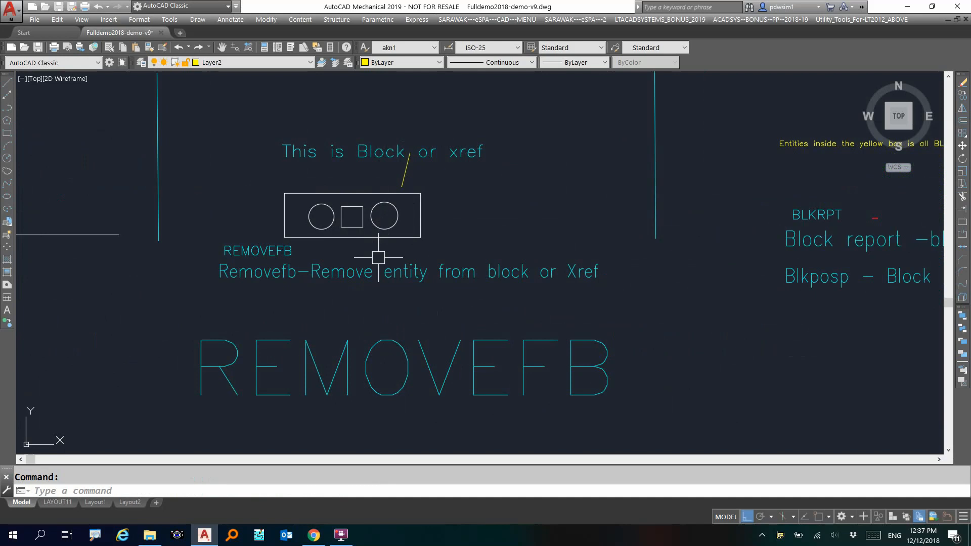
key(BackSpace)
text(RE,P)
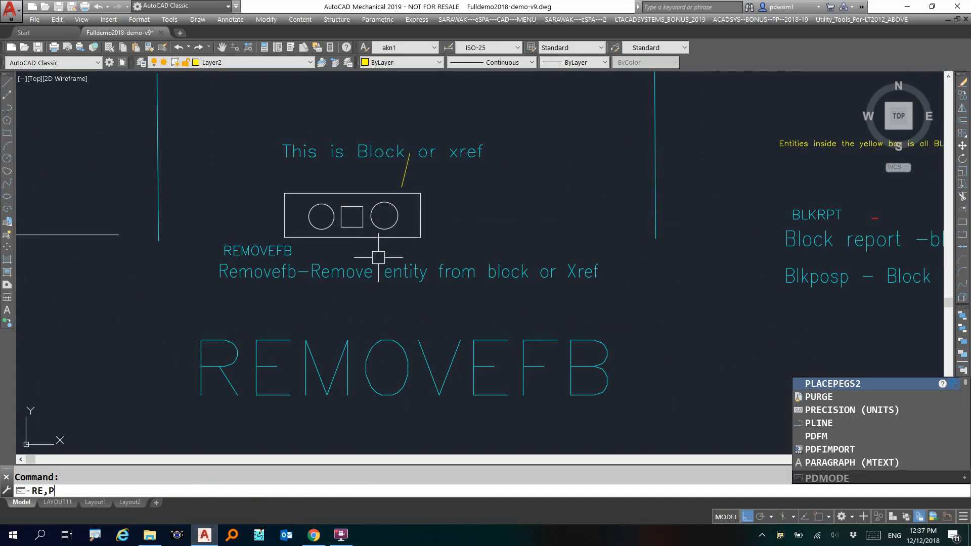
text(V)
key(BackSpace)
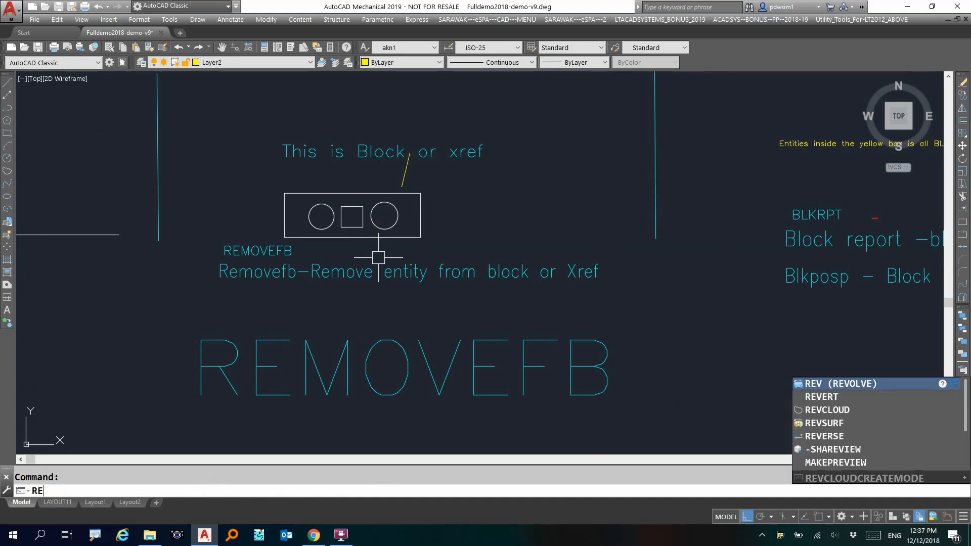
text(MOVEFB)
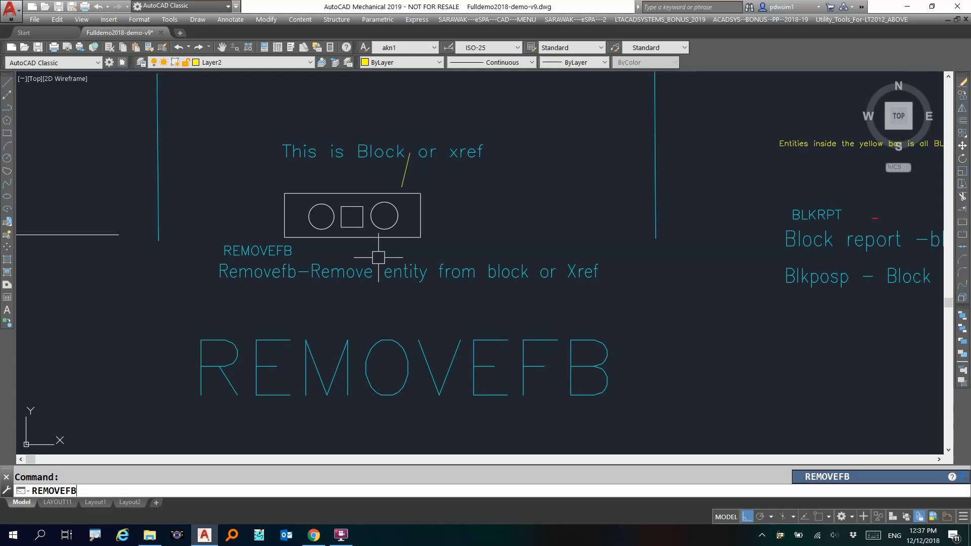
key(Return)
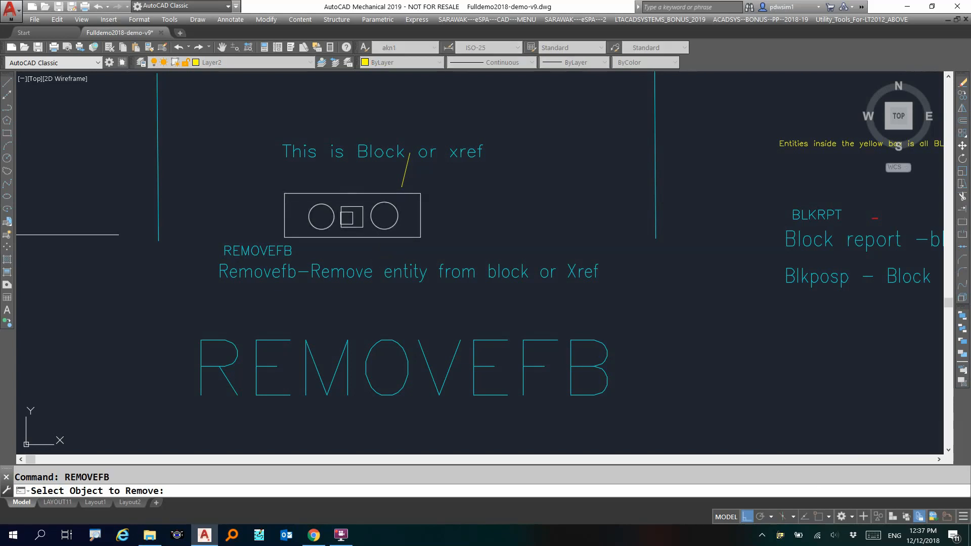
click(343, 224)
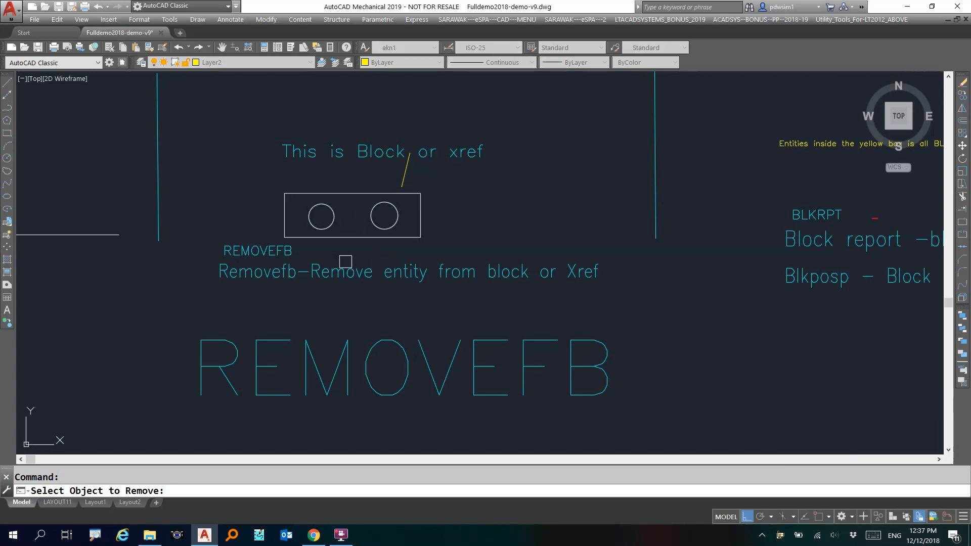
key(Escape)
Use GG on the BLKRPT label to start the block report, and accept the * wildcard for the block names to count.
middle_drag(374, 260, 149, 277)
click(197, 245)
scroll(279, 271, down, 2)
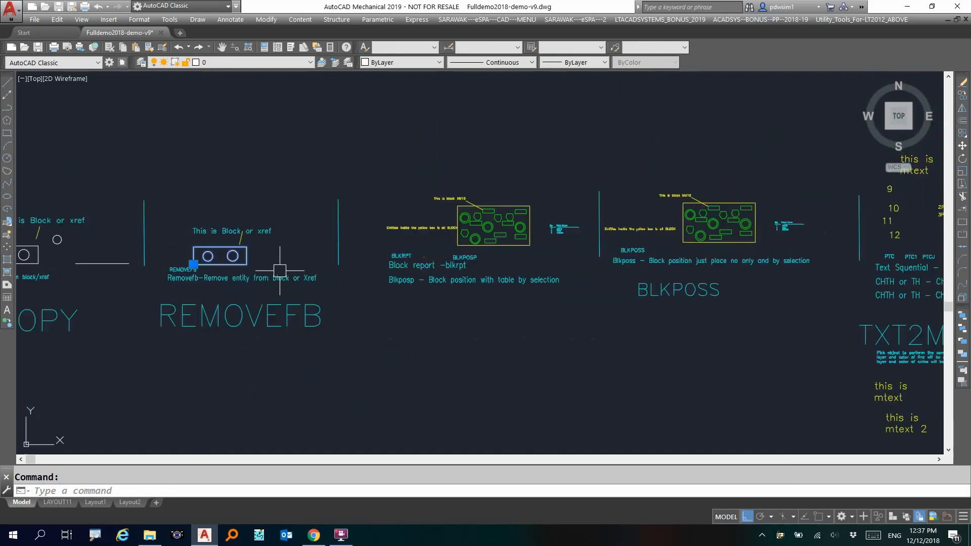
scroll(355, 280, down, 1)
scroll(344, 284, up, 3)
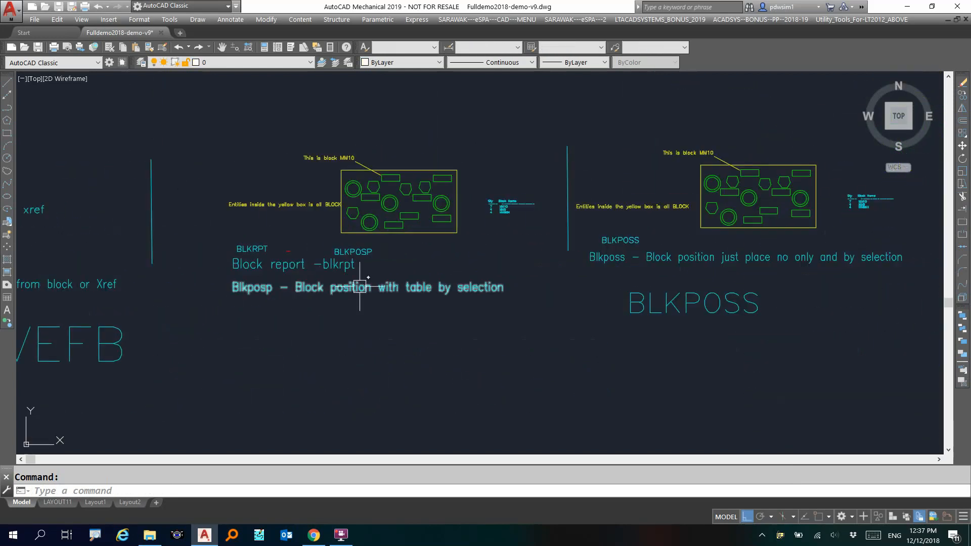
middle_drag(355, 286, 267, 310)
key(Escape)
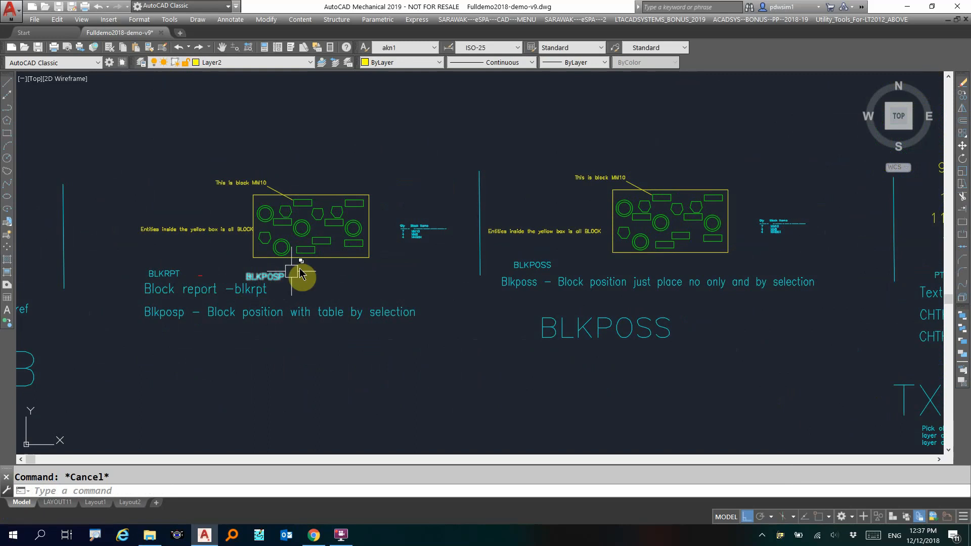
scroll(325, 238, up, 2)
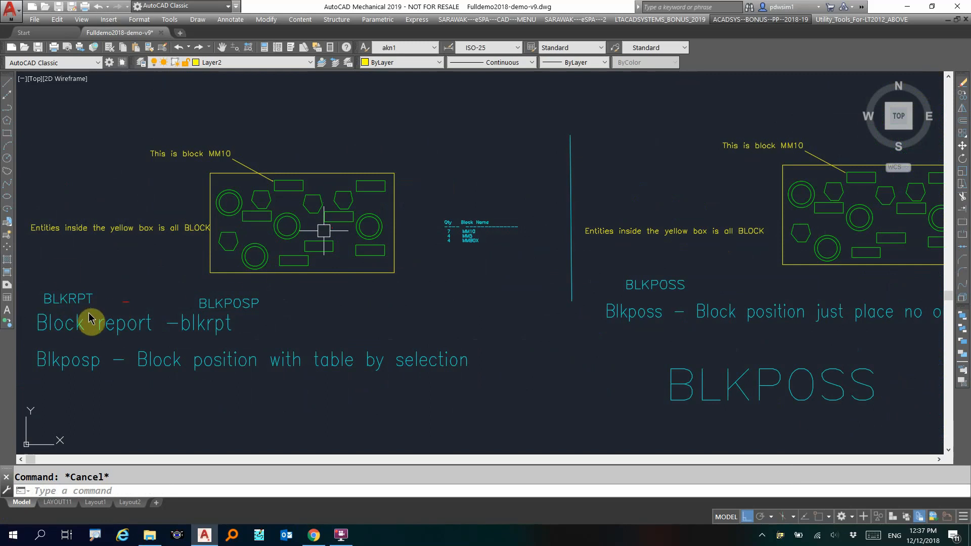
click(71, 320)
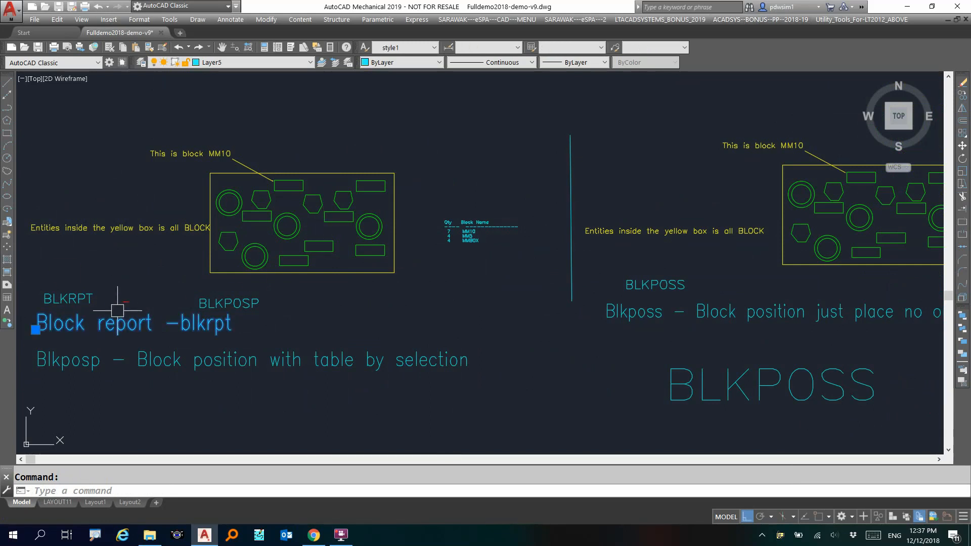
key(Escape)
text(bb)
key(Return)
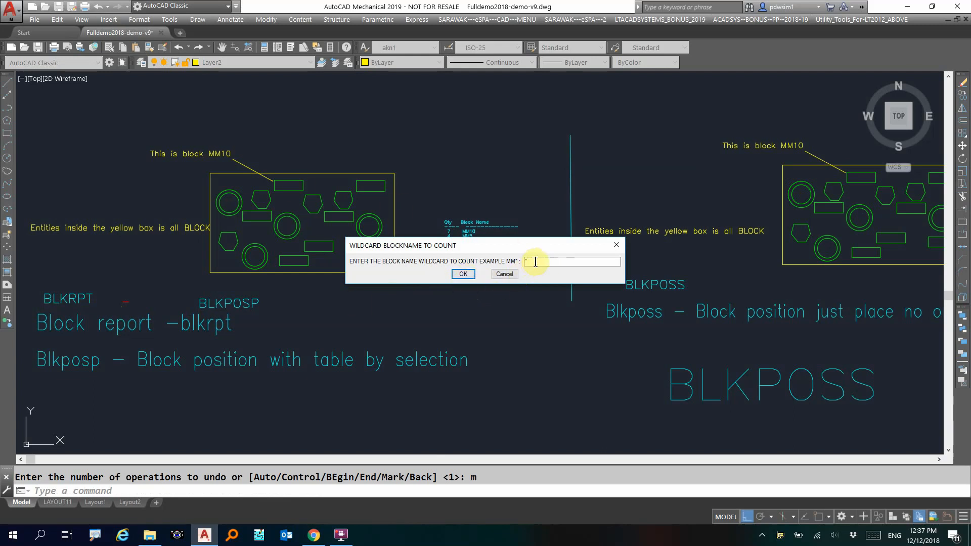
click(463, 274)
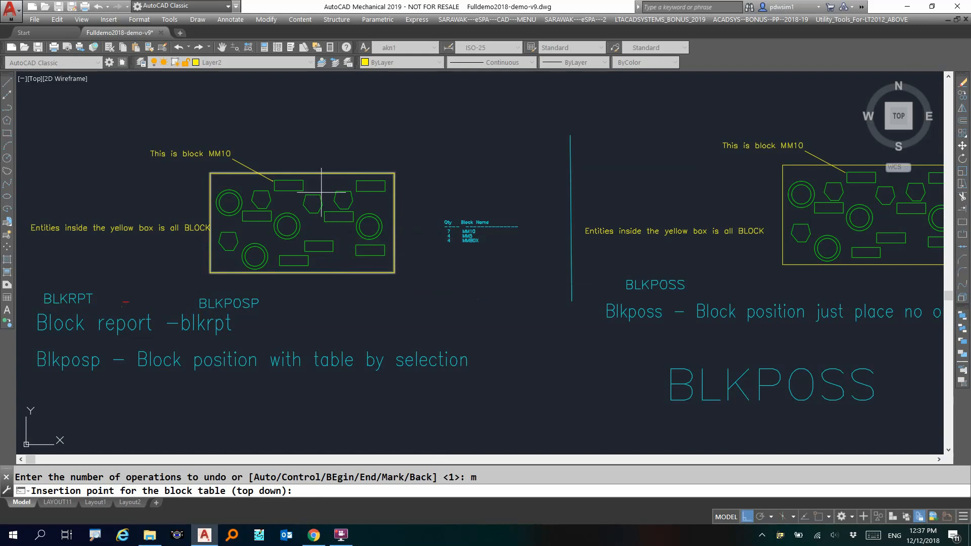
Place the block report table just outside the upper-right corner of the yellow box, count all blocks inside the box, and review the report.
click(423, 150)
click(412, 150)
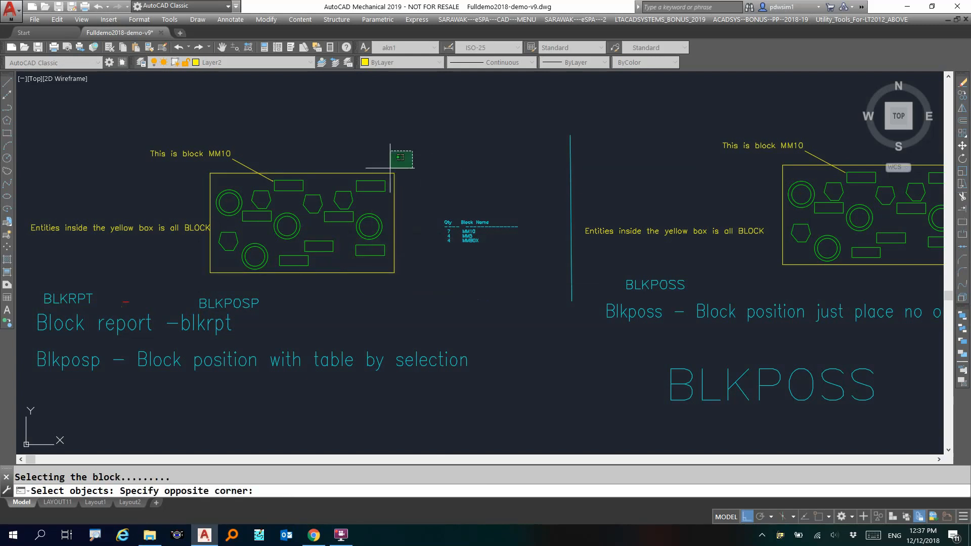
click(203, 283)
key(Return)
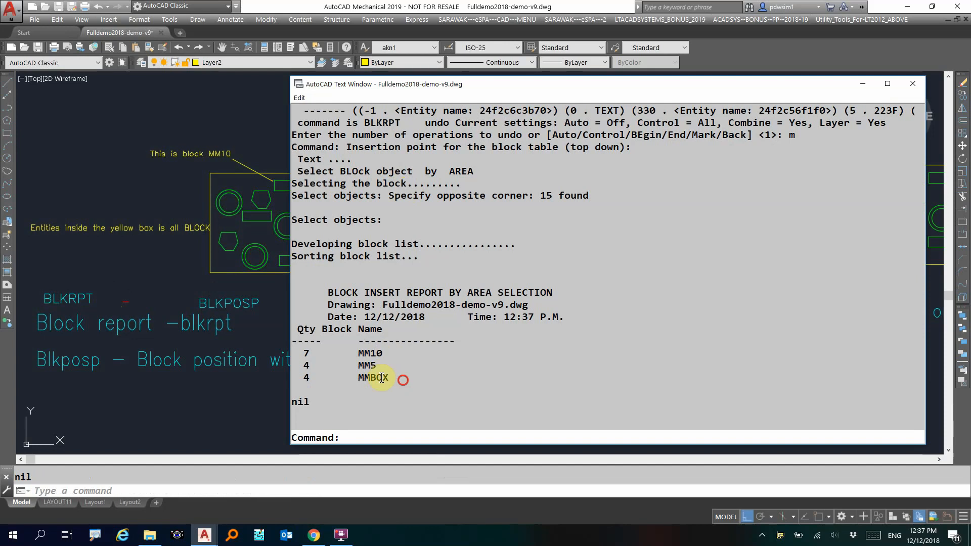
drag(382, 378, 292, 287)
click(259, 298)
Enlarge the text of the new yellow block table by picking two points for its height.
scroll(422, 147, up, 5)
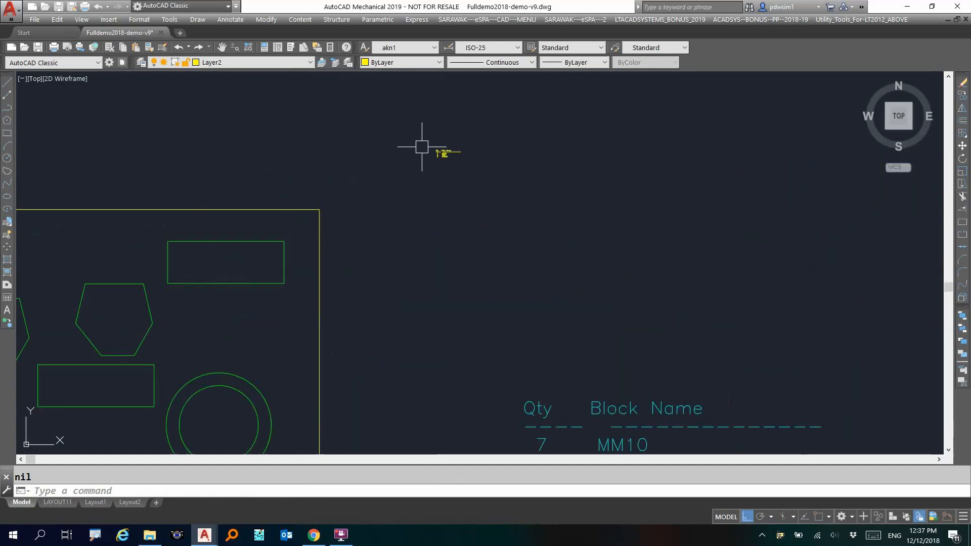
scroll(430, 147, up, 8)
scroll(465, 219, down, 5)
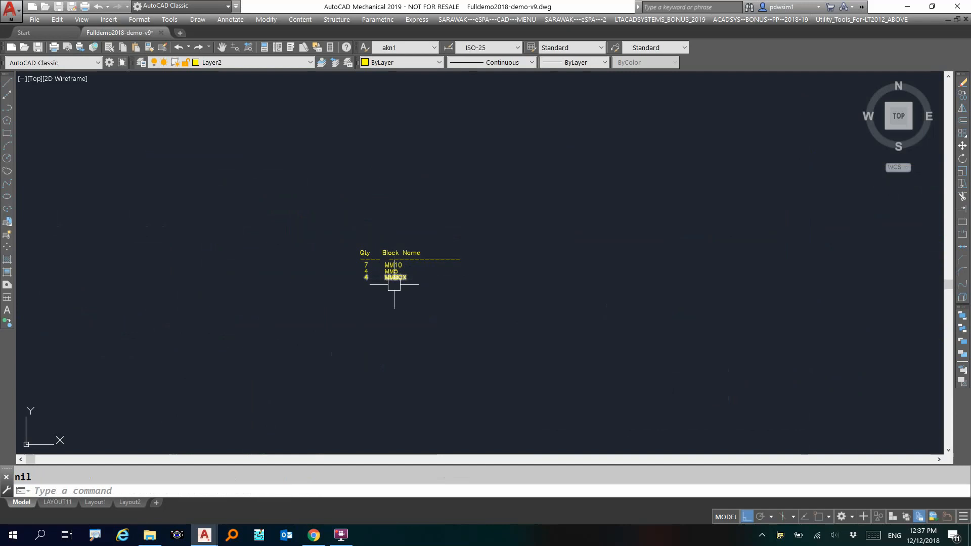
key(Return)
click(447, 233)
click(336, 308)
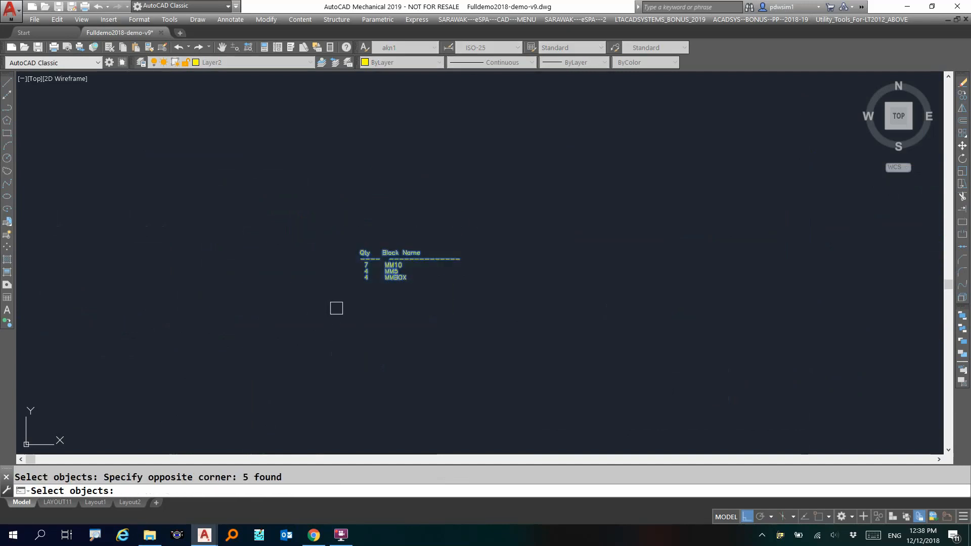
key(Return)
click(350, 301)
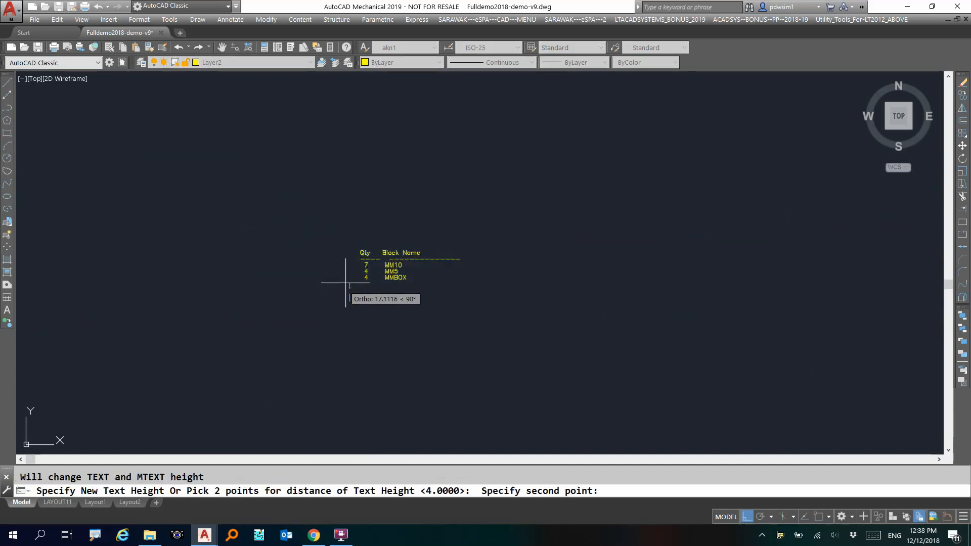
click(350, 285)
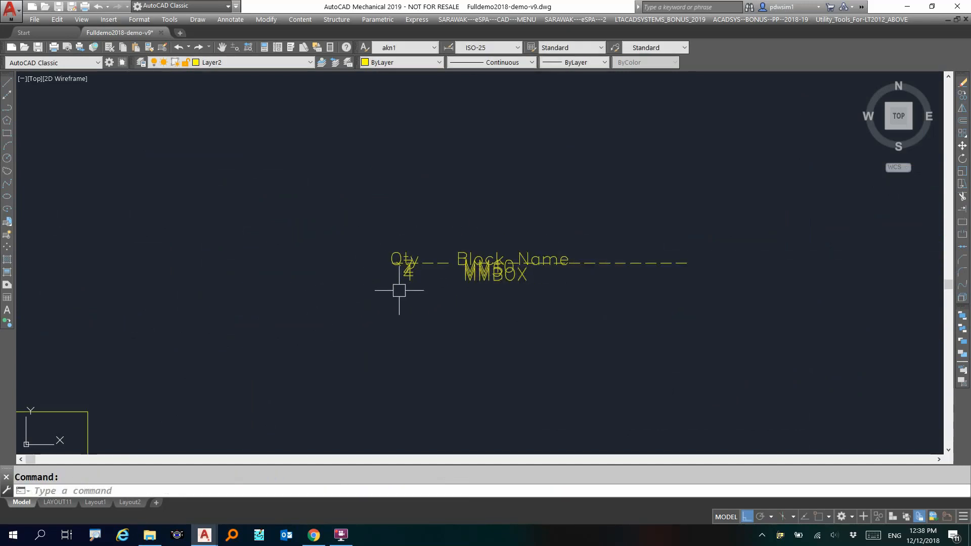
Undo the block table's text height change and return to the earlier view.
text(u)
key(Return)
text(u)
key(Return)
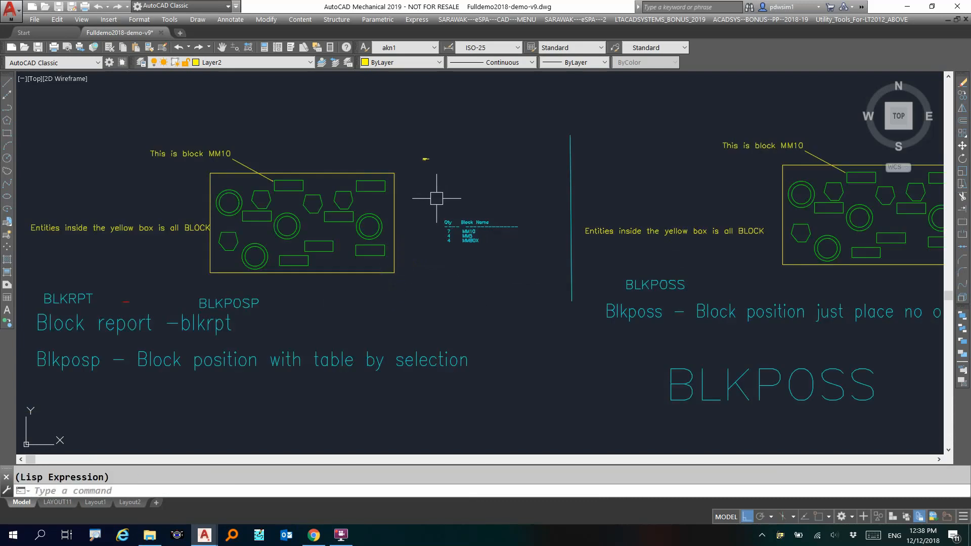
Use GG on the BLKPOSP label to start the block position command, with MM10 as the initial block string.
scroll(472, 247, up, 2)
middle_drag(469, 246, 488, 258)
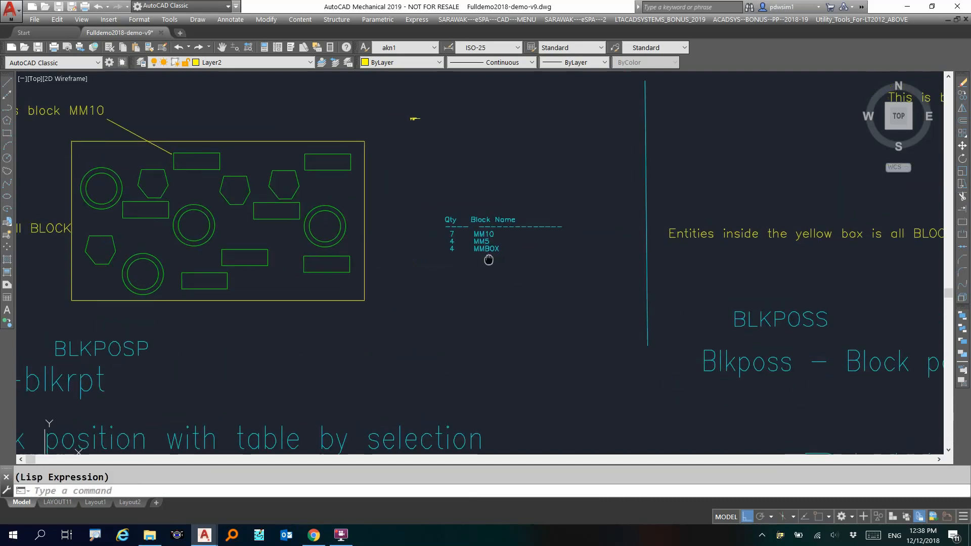
middle_drag(426, 266, 440, 282)
scroll(441, 282, up, 2)
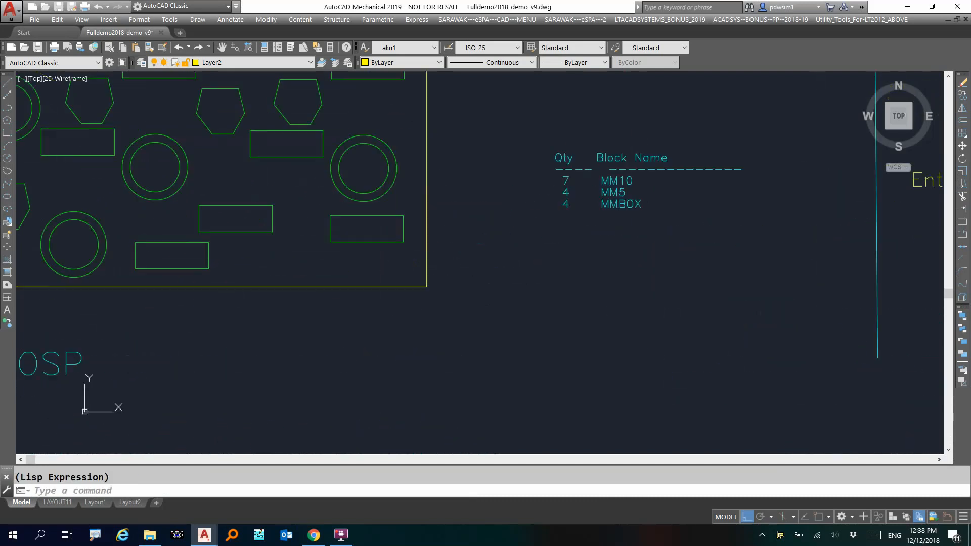
scroll(397, 298, down, 4)
scroll(240, 332, up, 2)
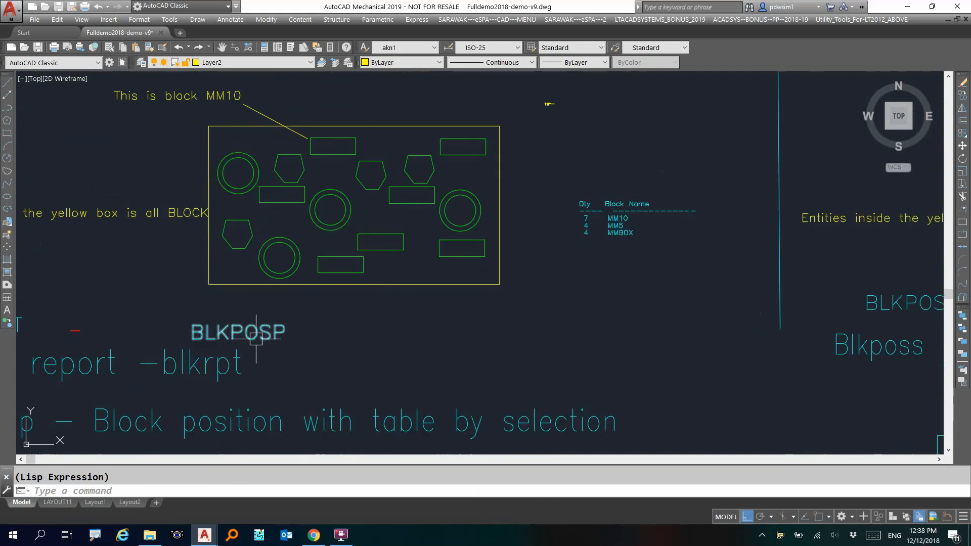
key(Return)
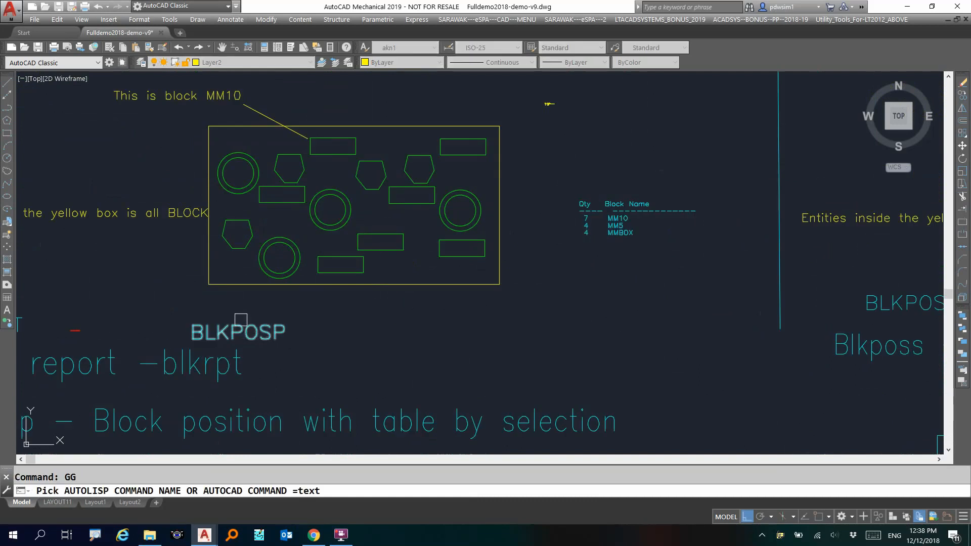
click(242, 332)
click(563, 298)
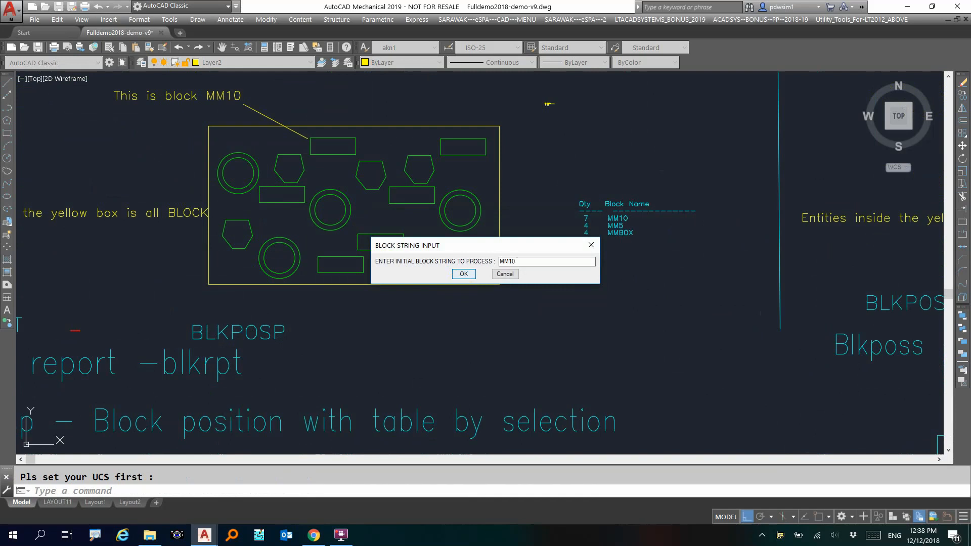
text(MM10)
click(463, 274)
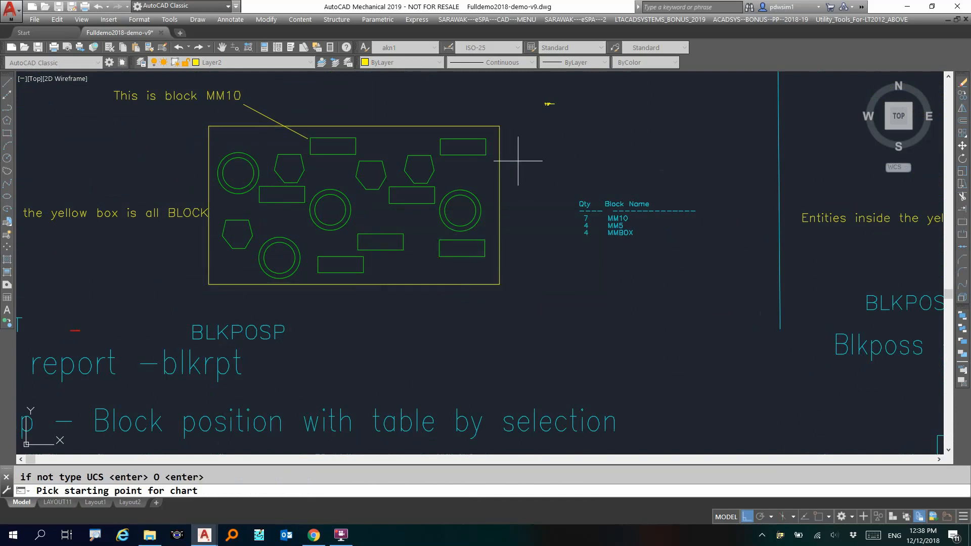
Place the block position chart to the right of the yellow box and process all MM10 blocks inside the box.
click(550, 257)
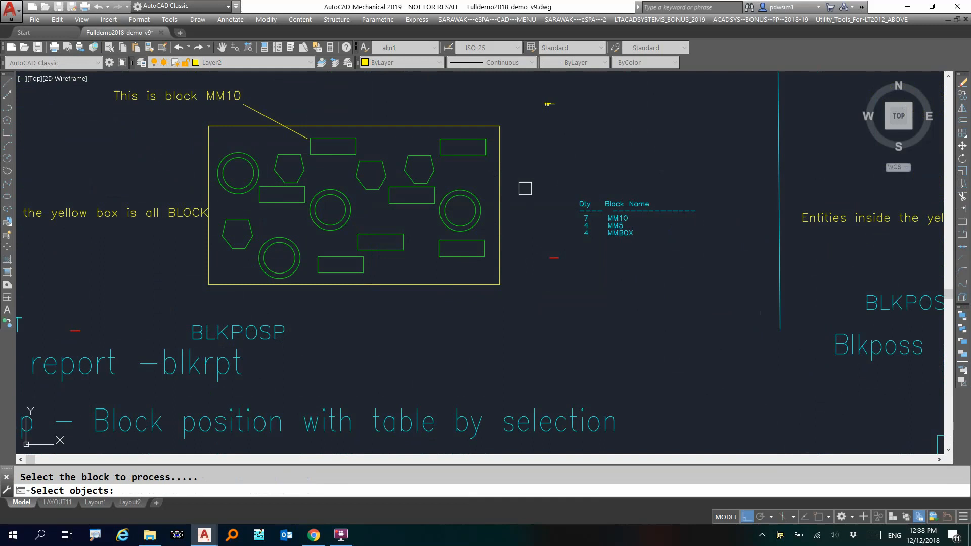
click(517, 121)
click(195, 294)
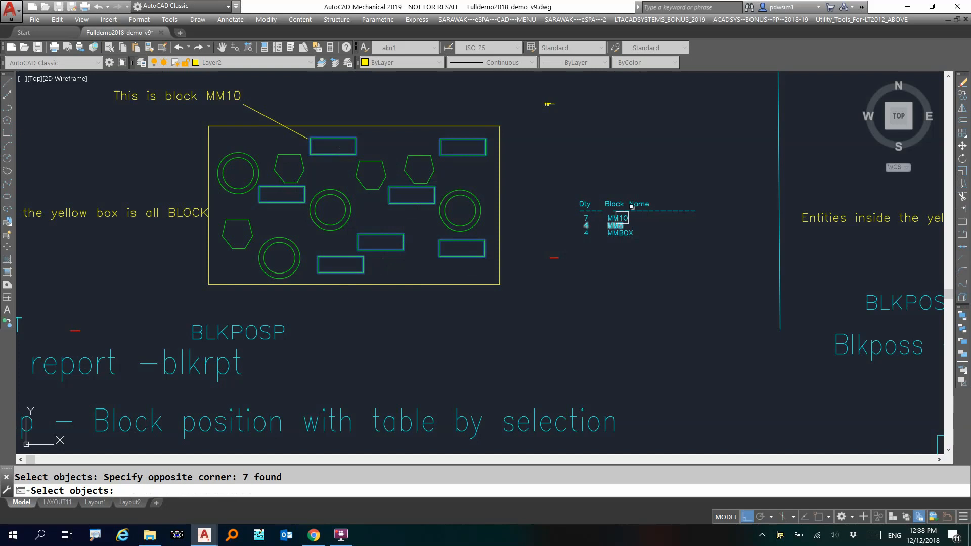
key(Return)
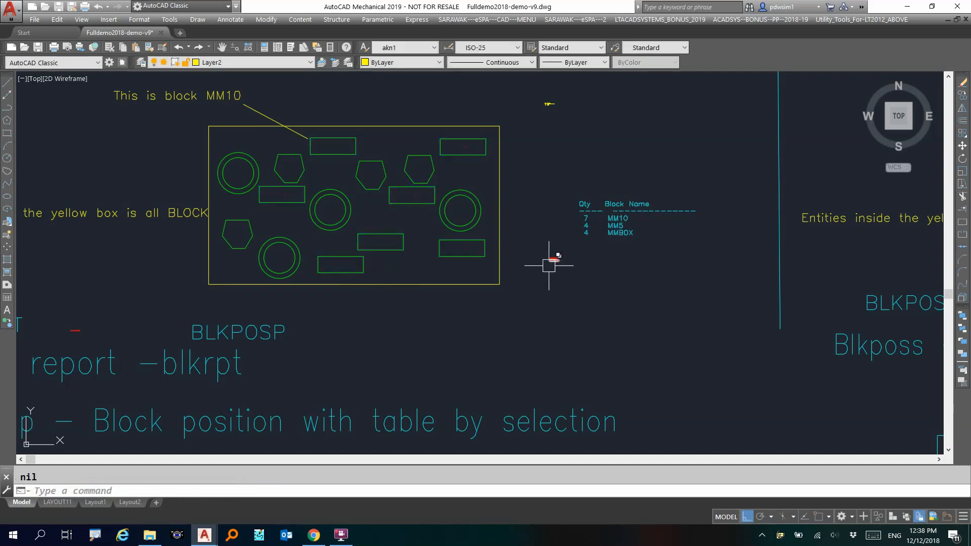
Examine the position numbers inside the MM10 rectangles and the chart of their X and Y coordinates.
scroll(389, 242, up, 10)
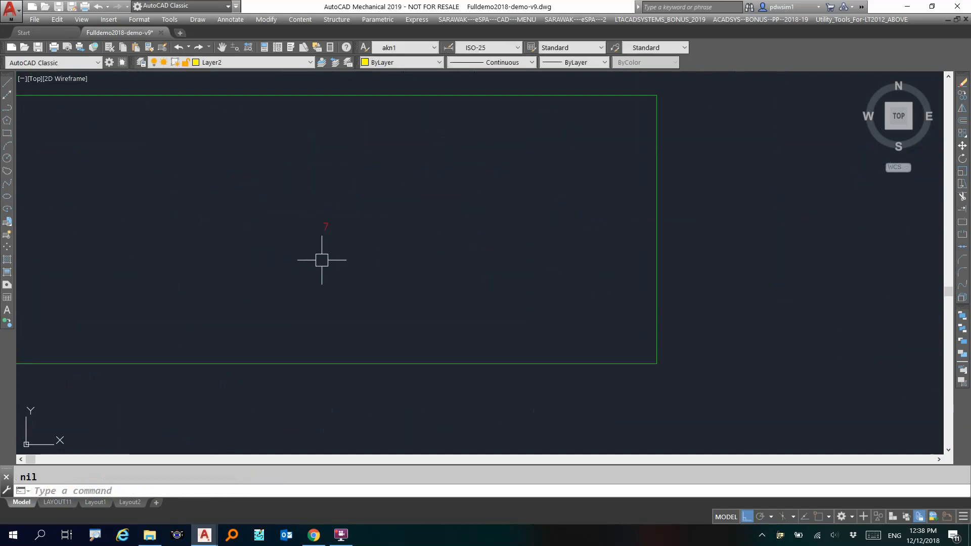
scroll(321, 260, down, 8)
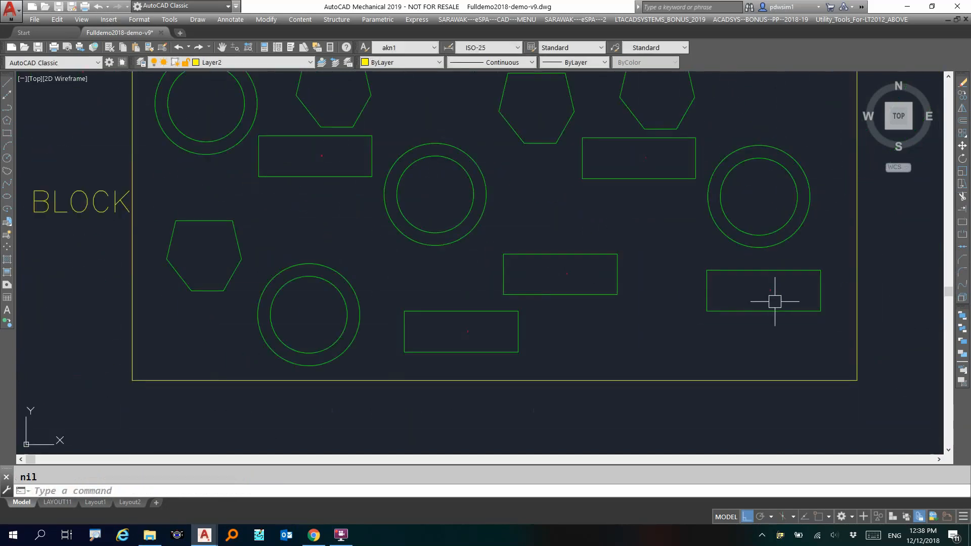
middle_drag(775, 302, 438, 264)
scroll(657, 273, up, 10)
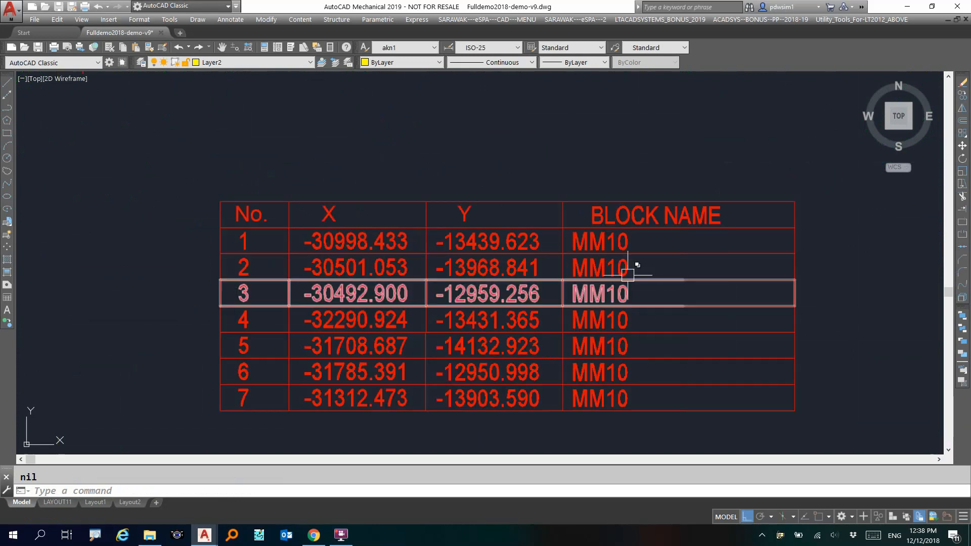
scroll(627, 274, down, 10)
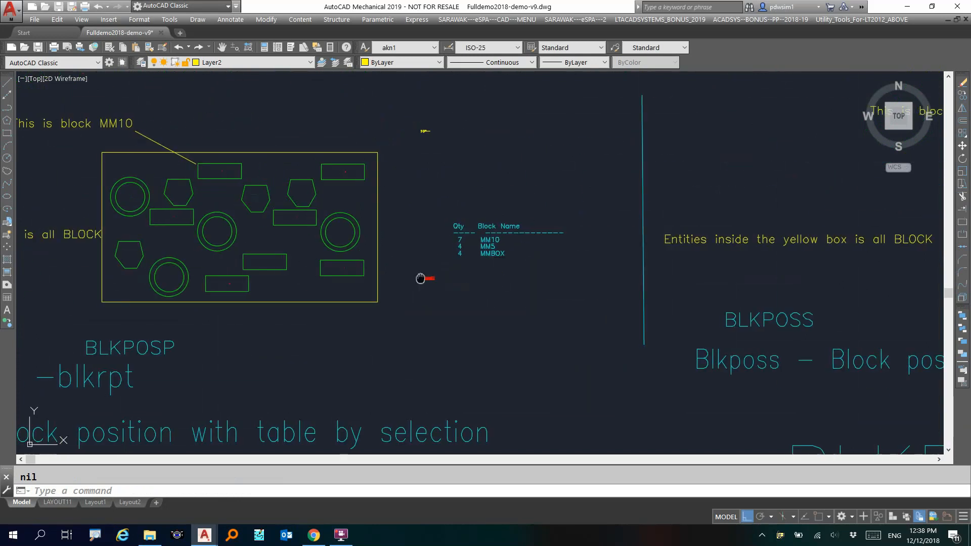
middle_drag(426, 277, 524, 277)
Enlarge the position numbers inside the yellow box with the text height command, picking two points below the box for the height.
key(Return)
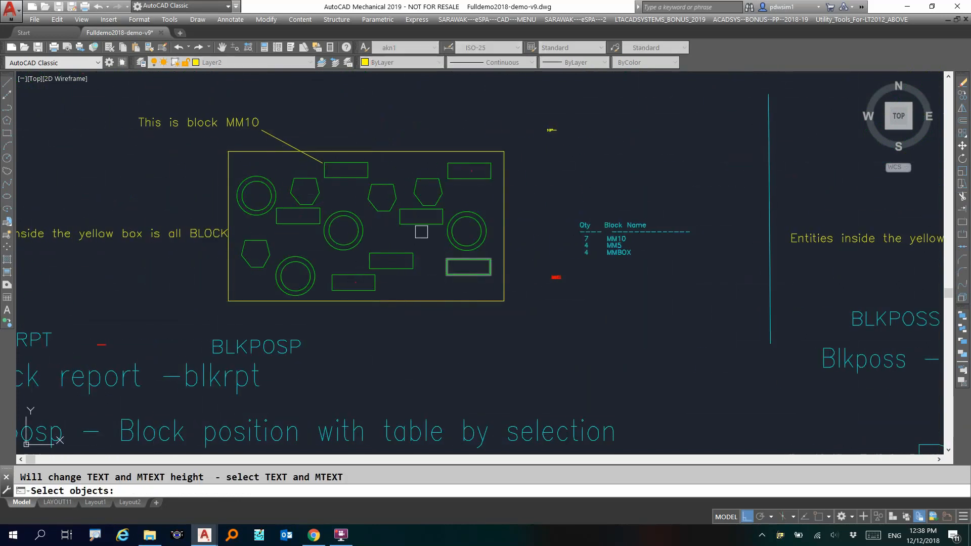
click(513, 141)
click(269, 305)
key(Return)
click(351, 318)
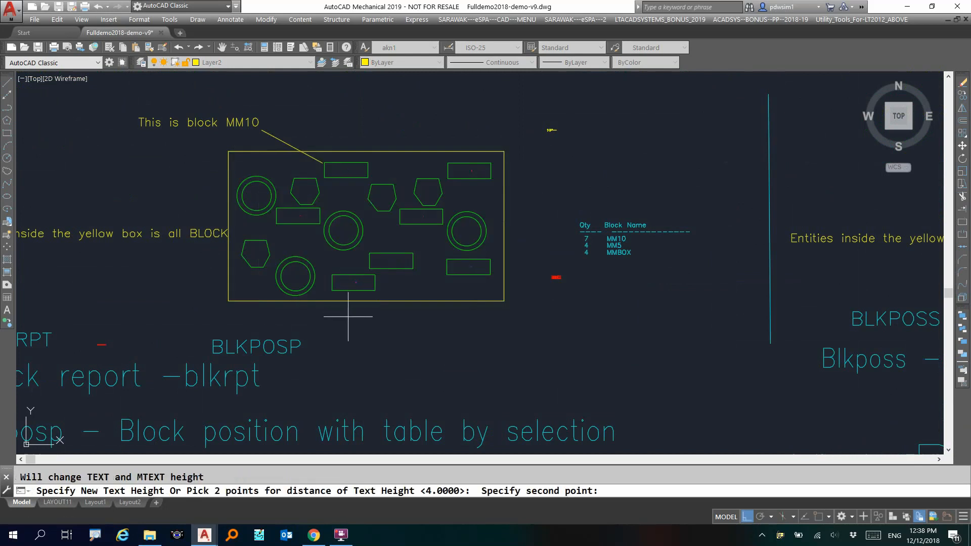
click(366, 318)
Review the numbered MM10 blocks, the BLKPOSS demo area, and the text tools area with PTC, CHTH and TEXTALIGN.
middle_drag(410, 274, 406, 295)
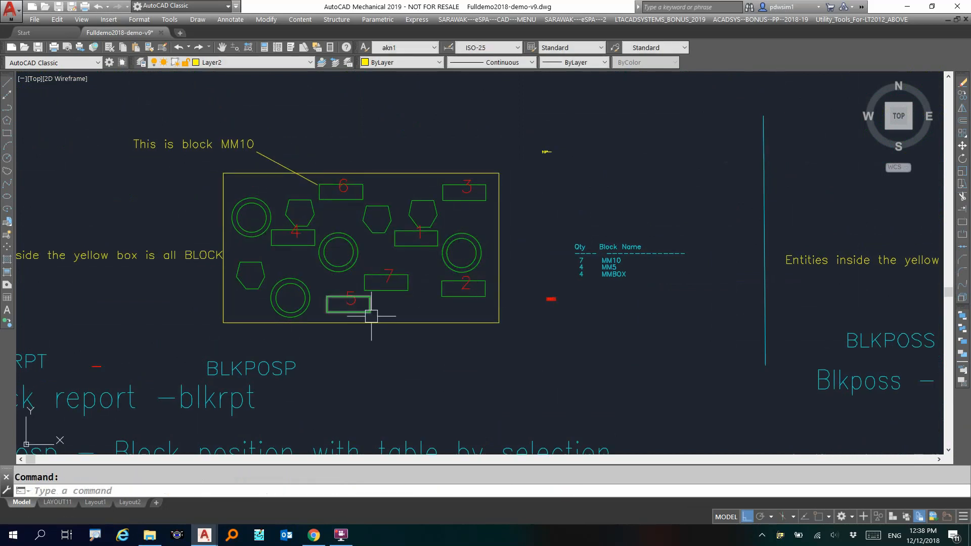
middle_drag(473, 303, 352, 309)
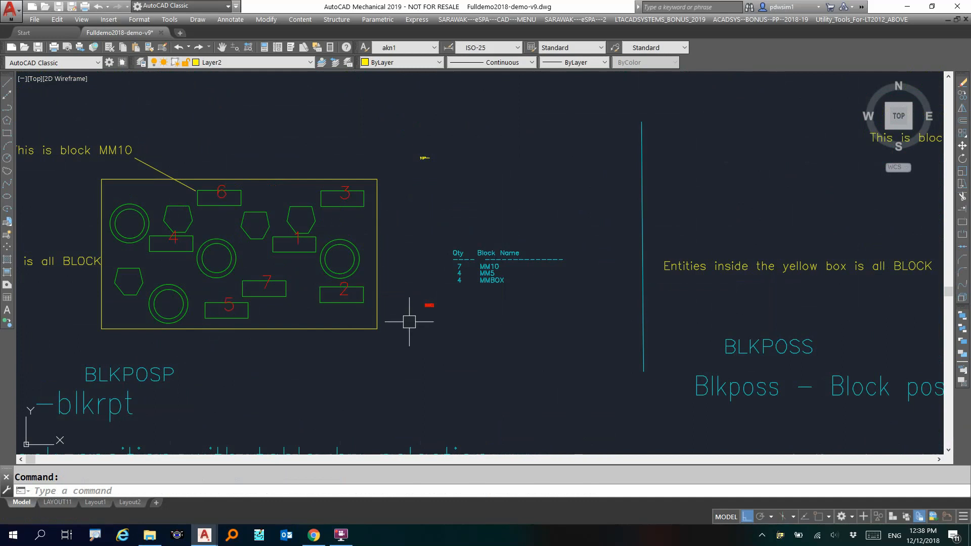
middle_drag(422, 303, 197, 326)
scroll(406, 332, down, 2)
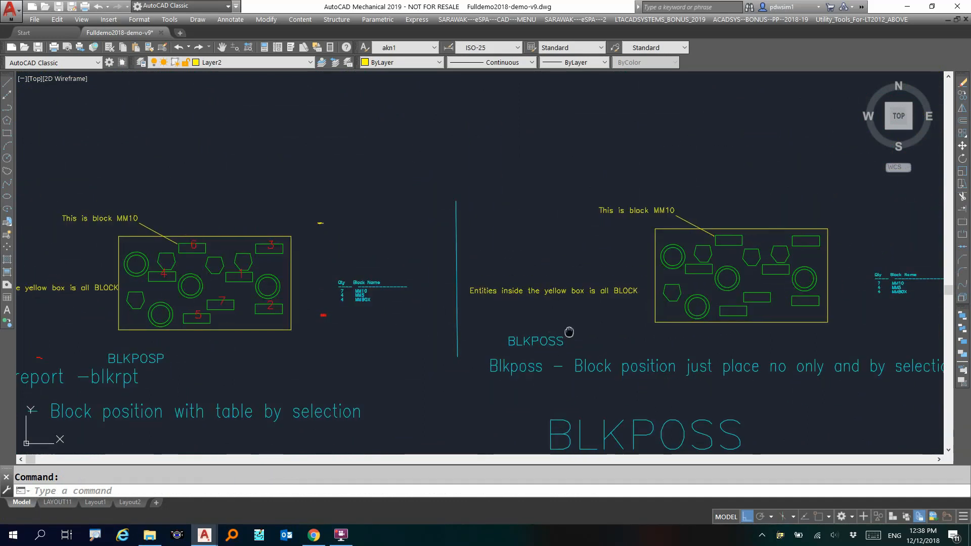
middle_drag(569, 334, 315, 315)
middle_drag(475, 311, 361, 306)
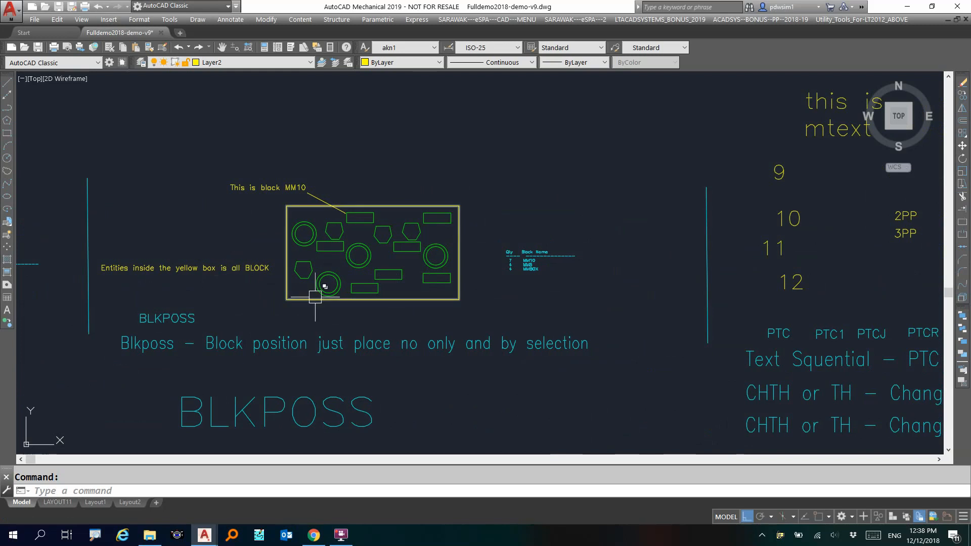
middle_drag(528, 326, 156, 331)
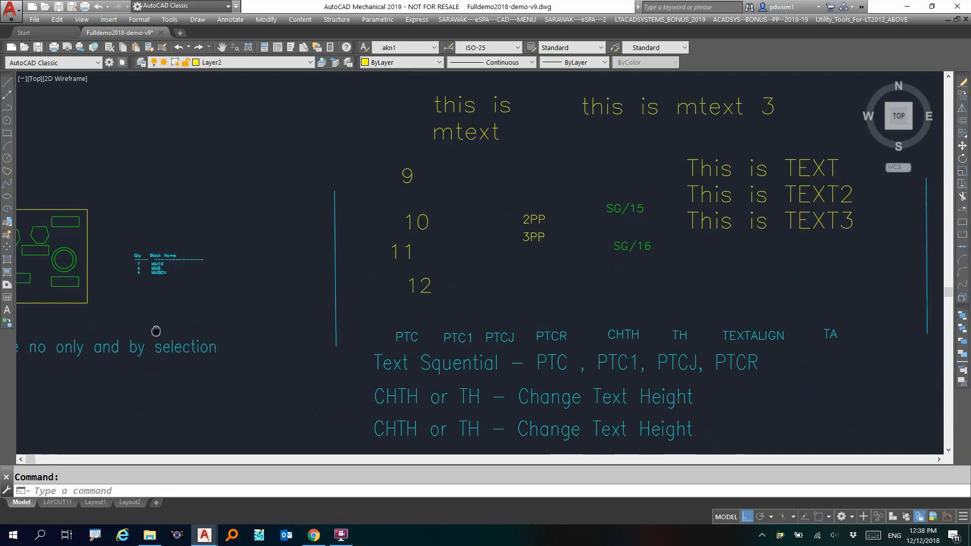
Place the sequential numbers 1 to 4 beside the 9–12 column with PTC, using increment 1, rotation 0 and text height 4.00.
middle_drag(412, 327, 279, 300)
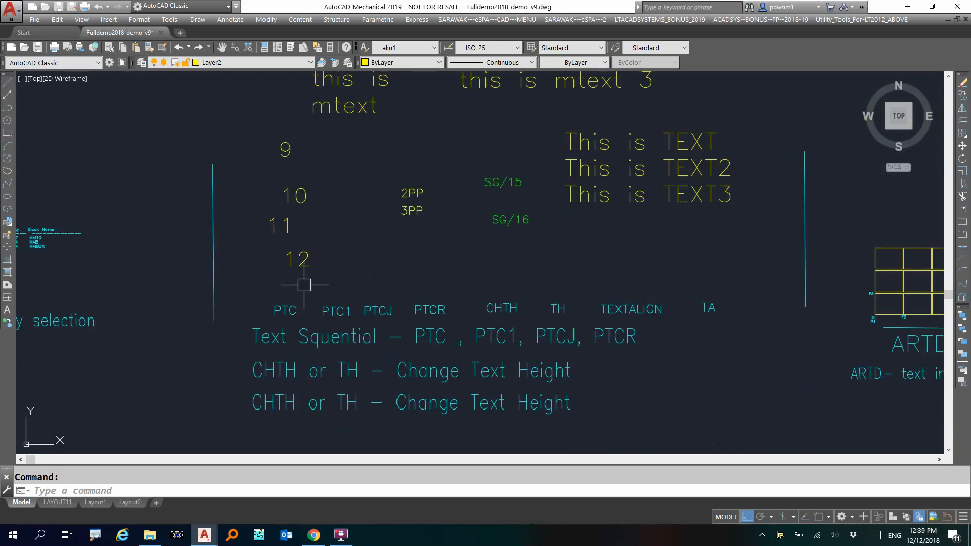
text(C)
key(Return)
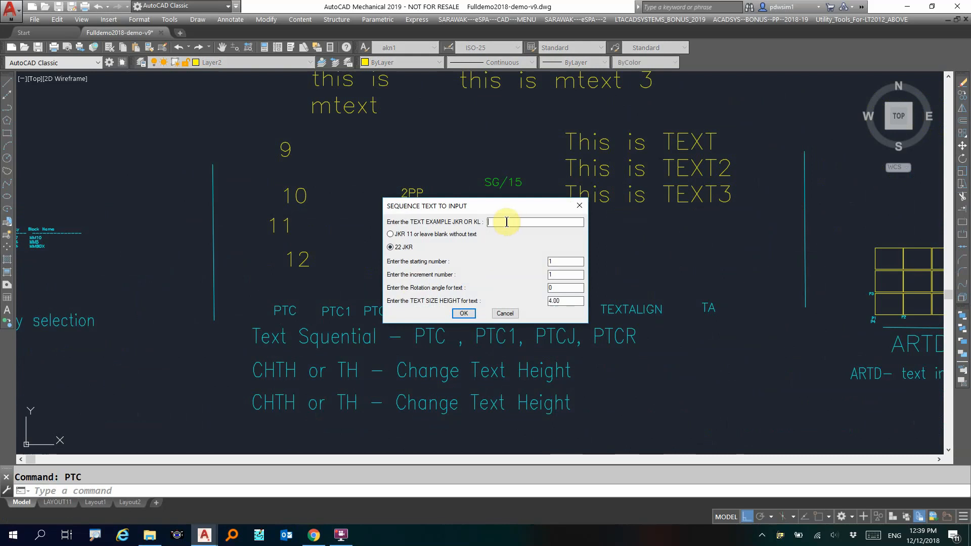
click(559, 287)
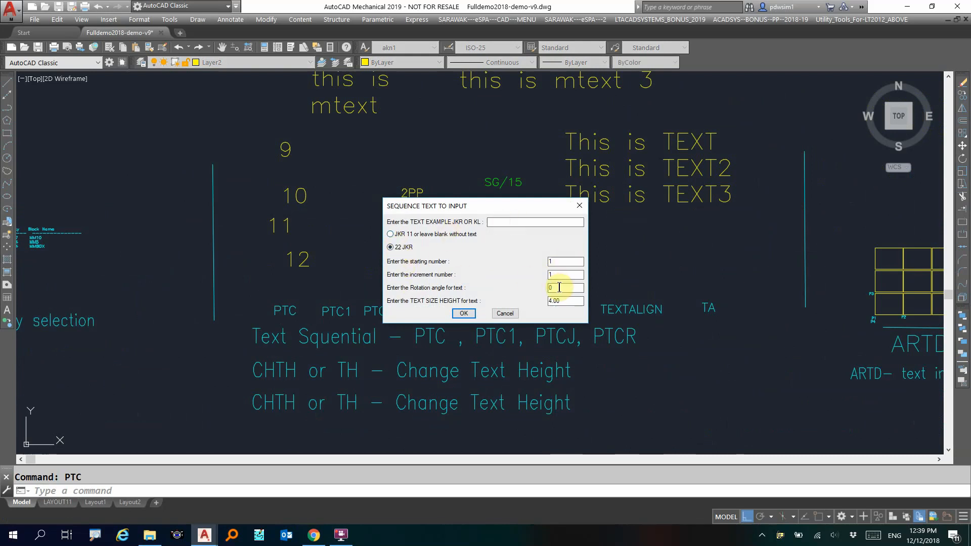
click(475, 313)
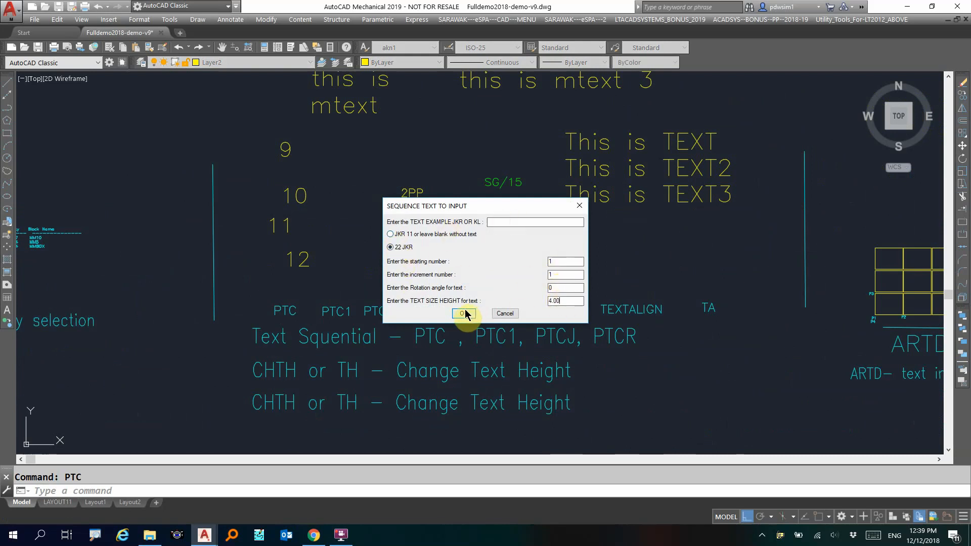
scroll(337, 173, up, 4)
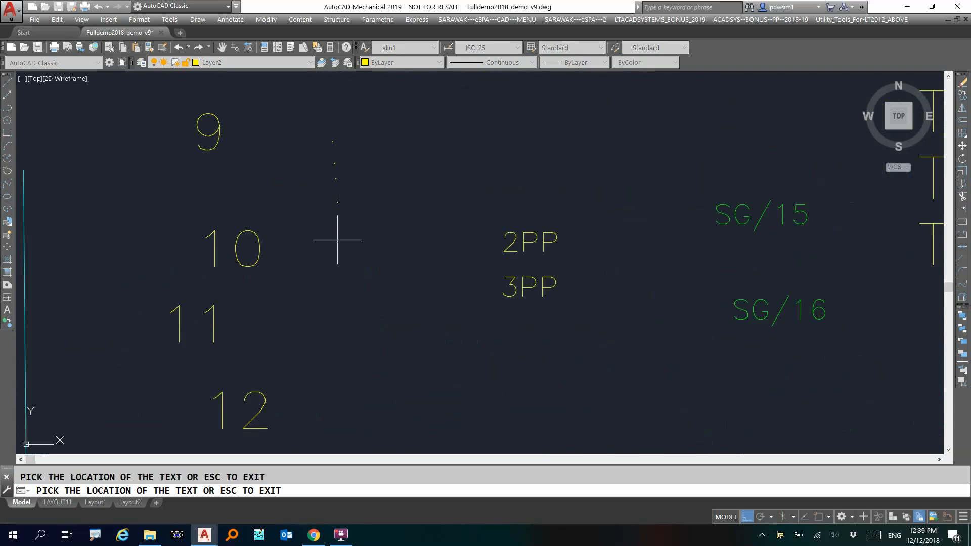
key(Escape)
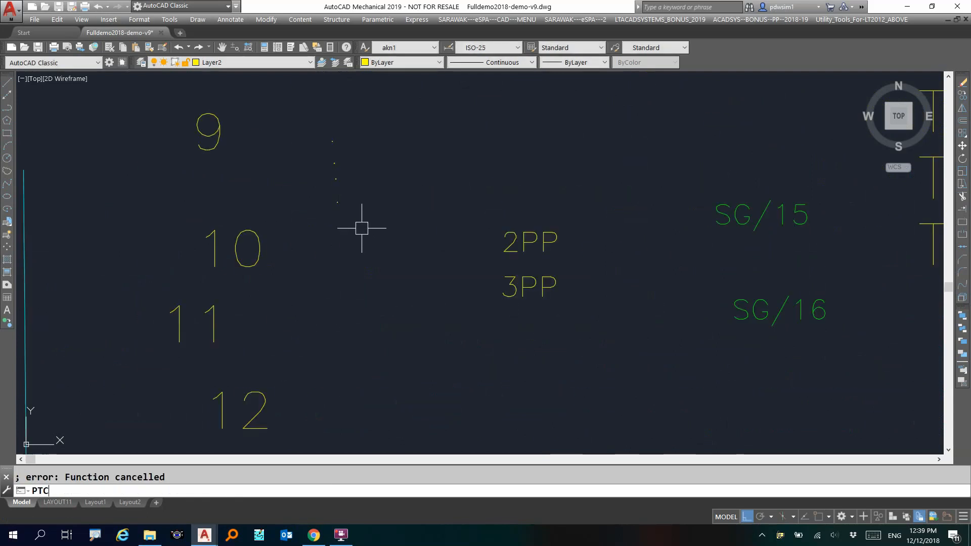
Place the sequential numbers 1 to 6 in a column near the 2PP and 3PP texts with PTC at text height 100.
text(PTC)
key(Return)
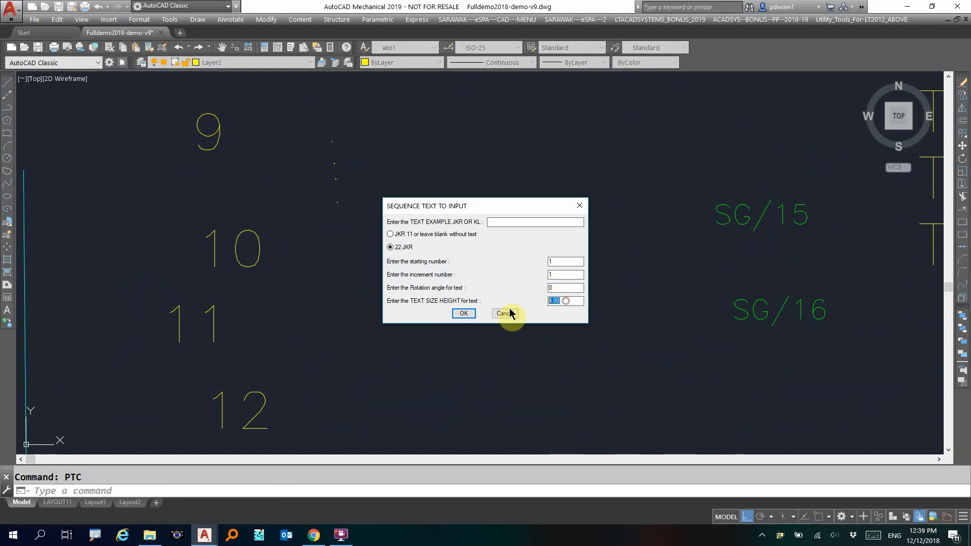
key(BackSpace)
text(1)
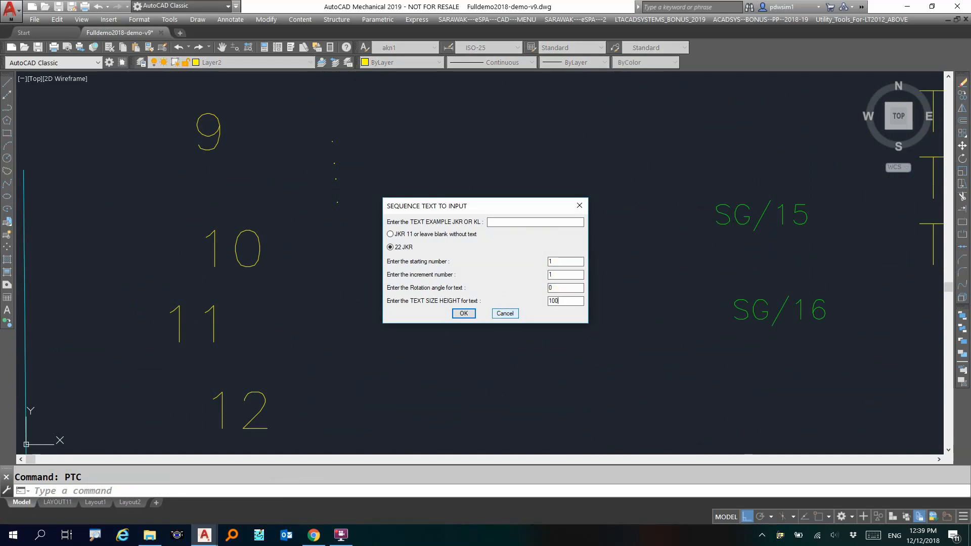
click(463, 313)
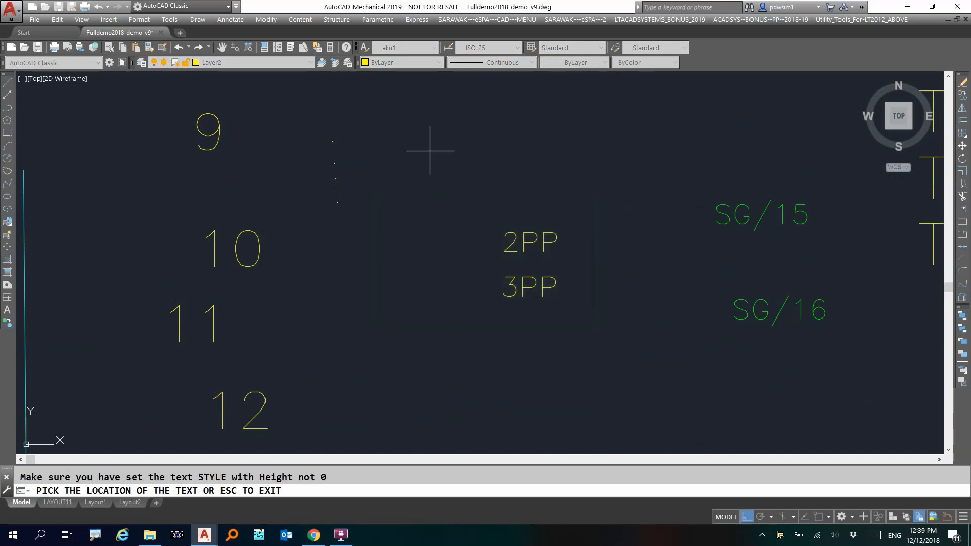
click(428, 139)
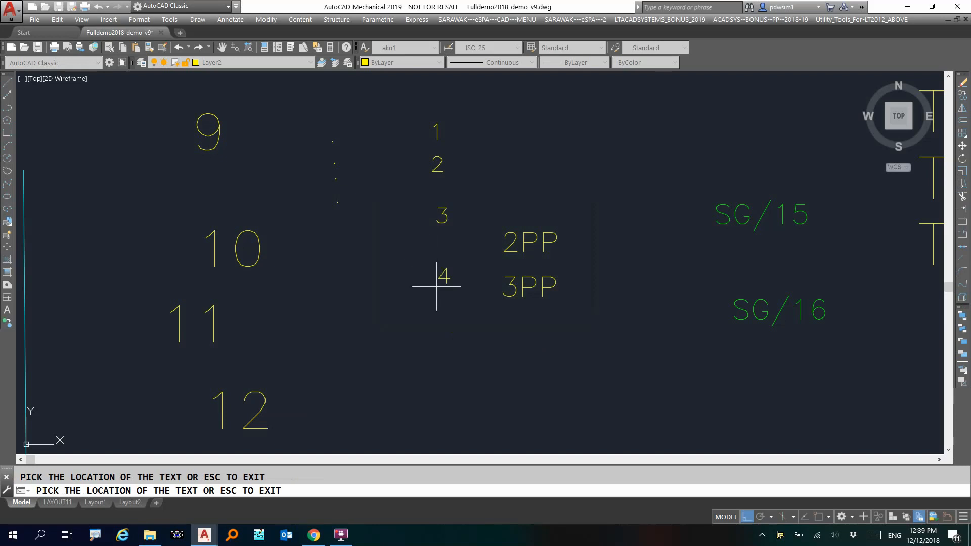
click(446, 384)
key(Escape)
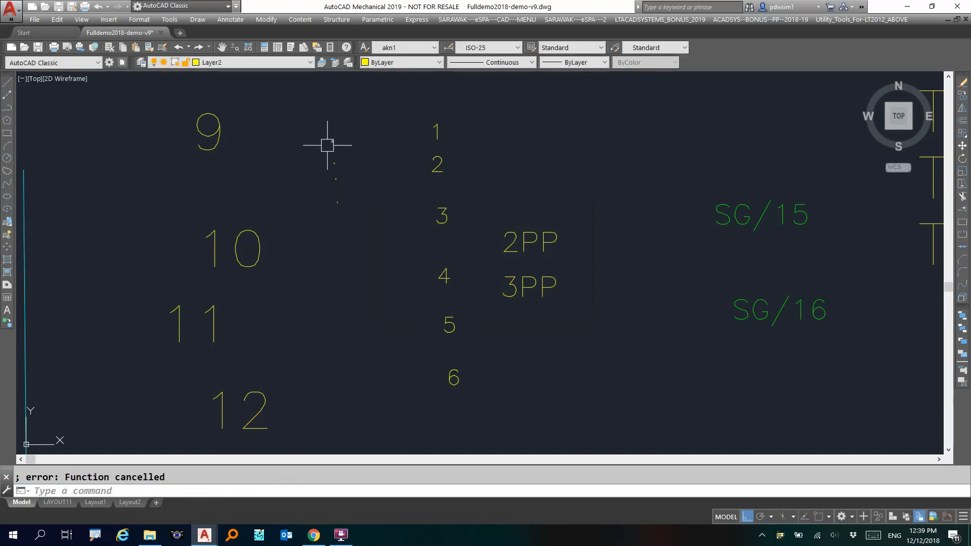
Enlarge the four tiny numbers beside the 9–12 column with the text height command, picking two points below them for the height.
text(T)
key(Return)
click(377, 119)
click(309, 248)
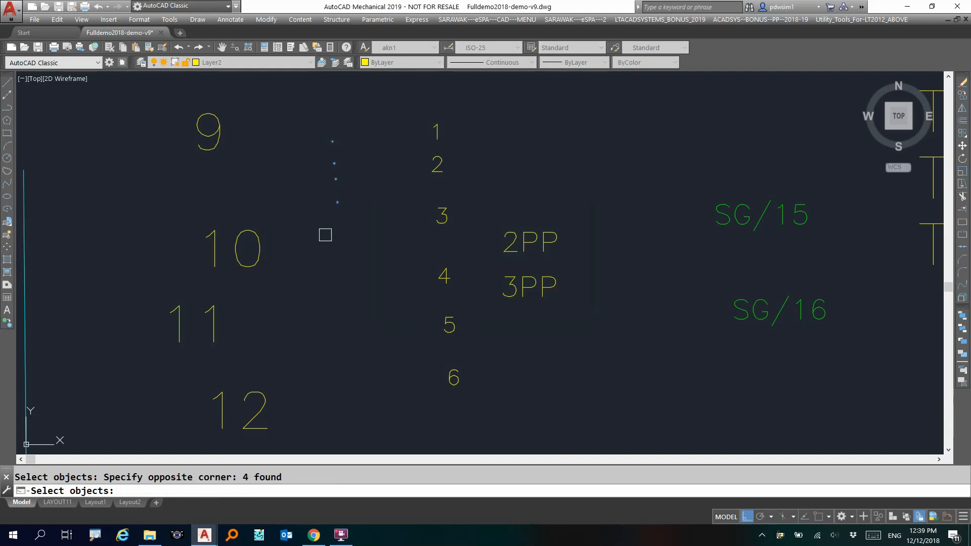
key(Return)
click(322, 218)
click(335, 236)
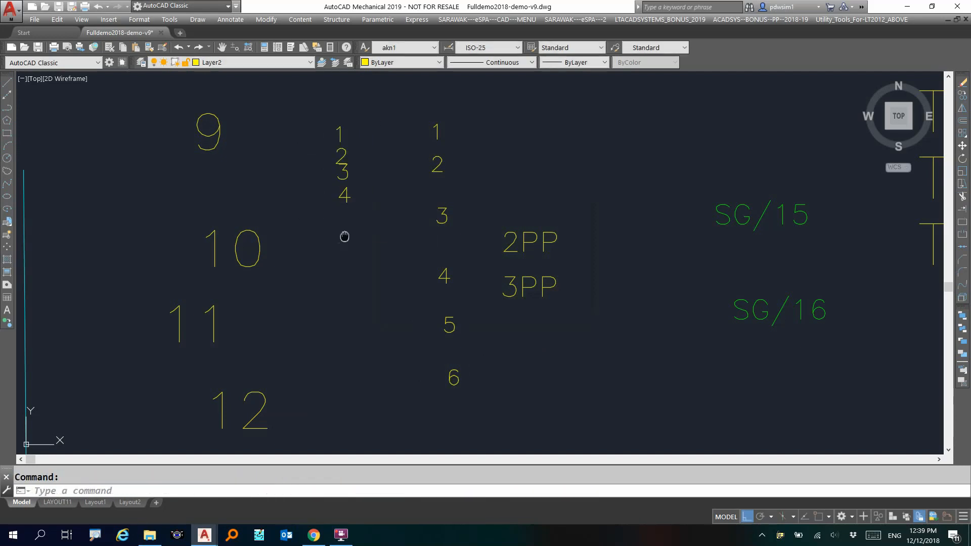
Place the sequential texts AA1 to AA5 near the SG/15 text with PTC, using prefix AA and the JKR 11 format.
middle_drag(345, 237, 369, 220)
scroll(360, 231, down, 2)
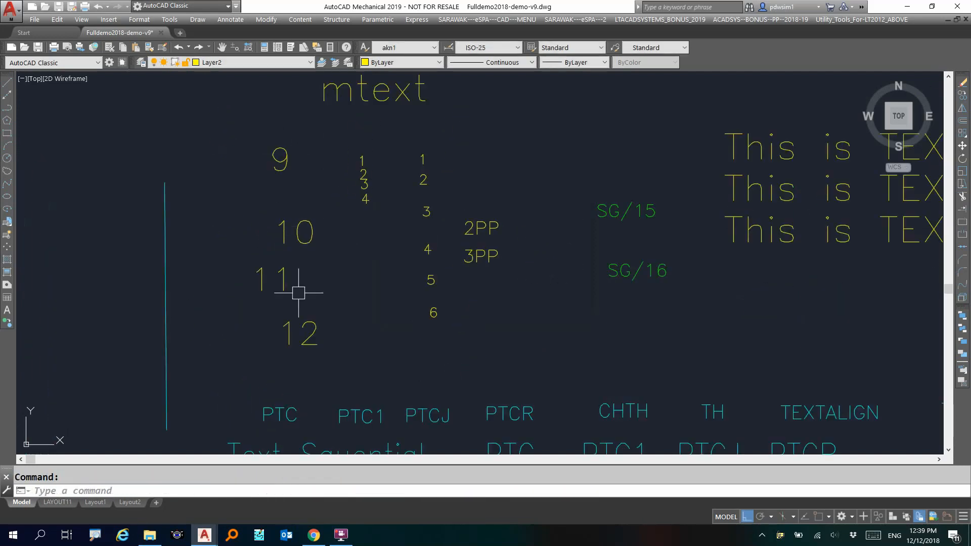
text(PTC)
key(Return)
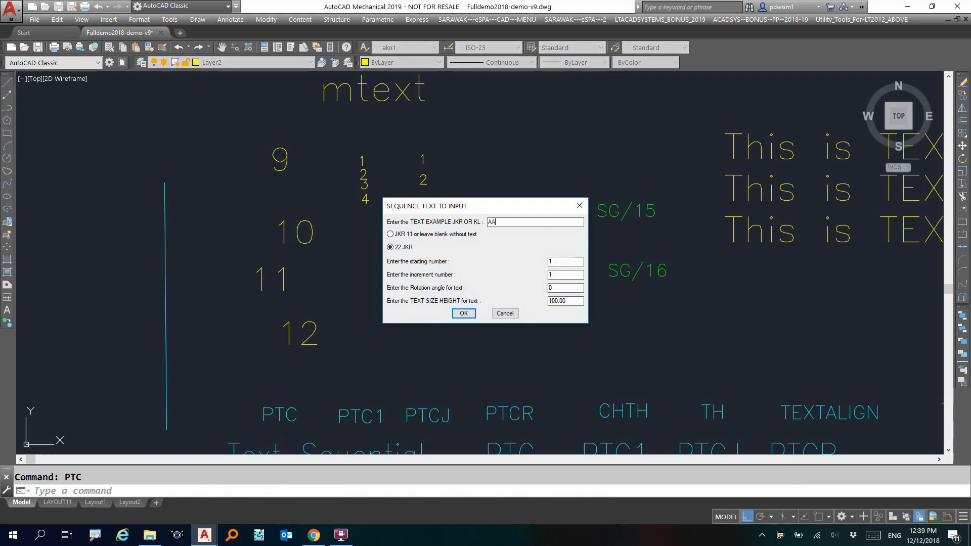
click(390, 234)
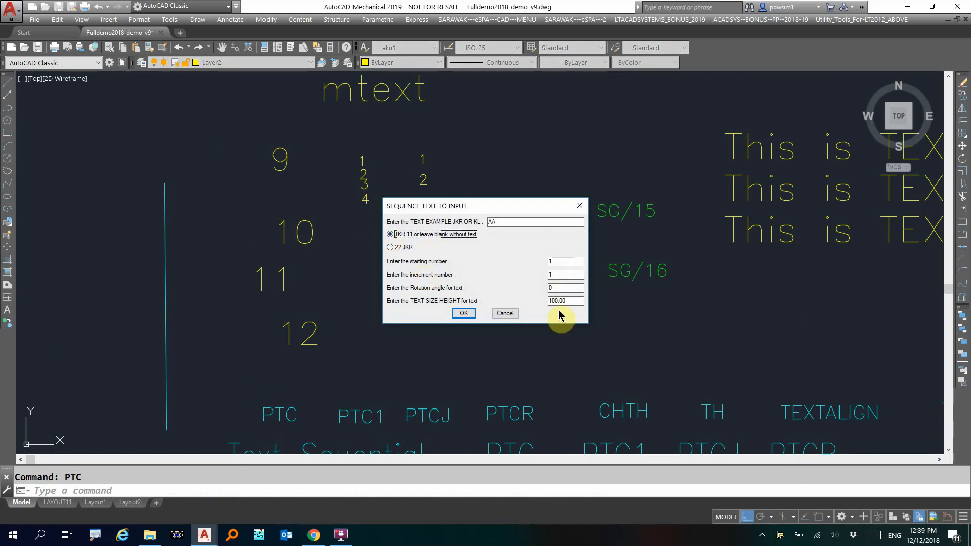
click(463, 313)
click(524, 151)
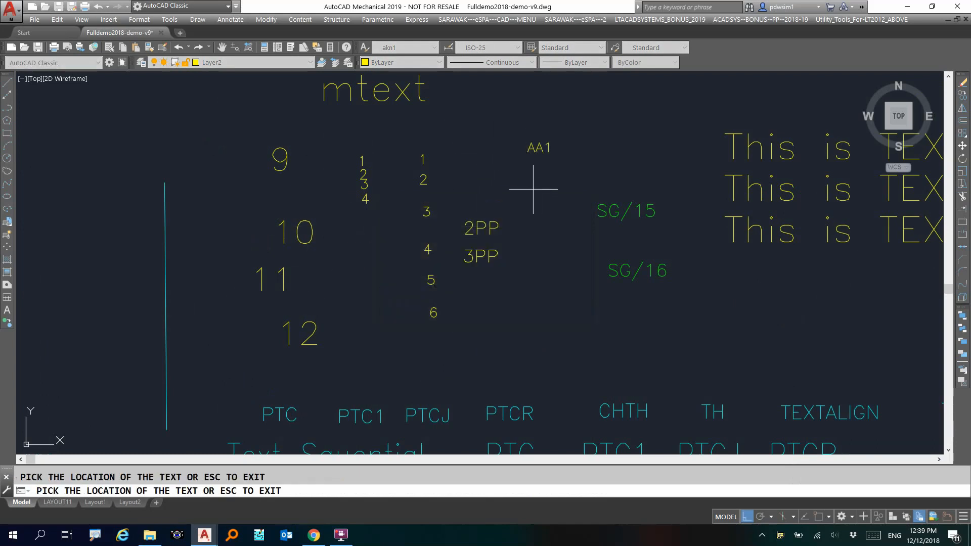
click(537, 307)
key(Escape)
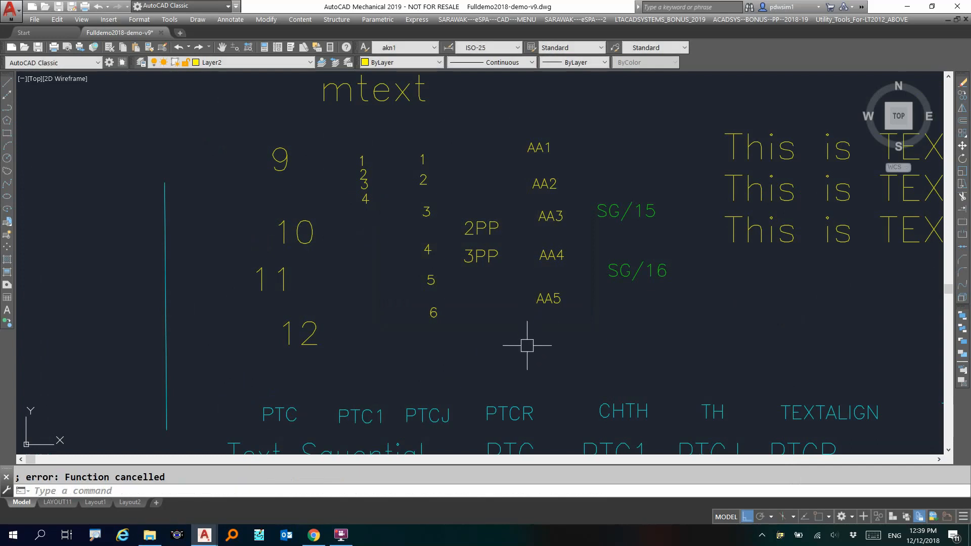
scroll(521, 333, down, 3)
scroll(478, 262, up, 2)
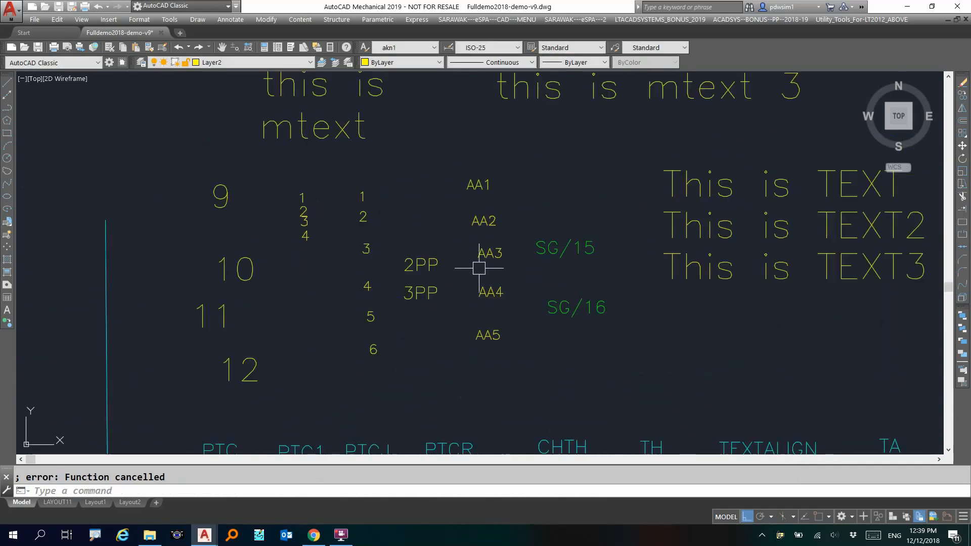
text(T)
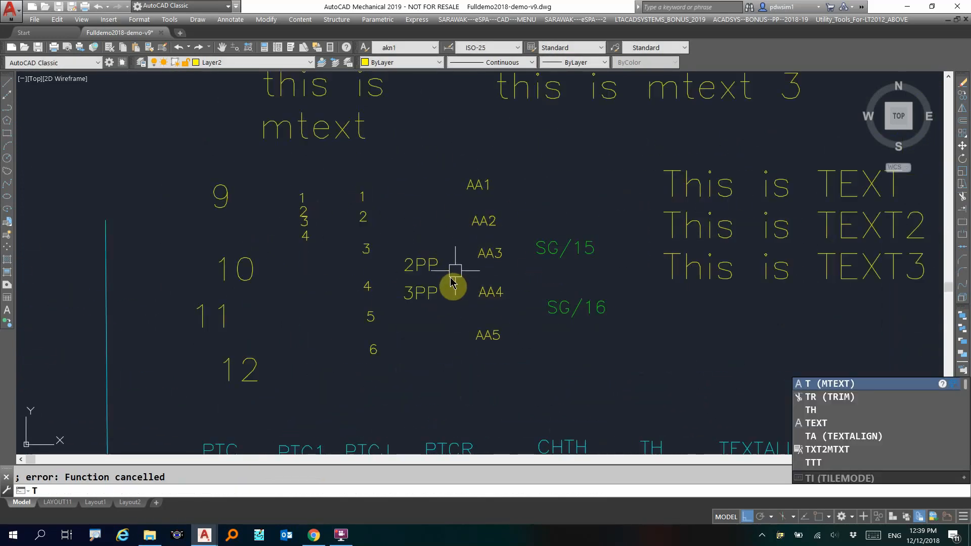
key(Caps_Lock)
key(Return)
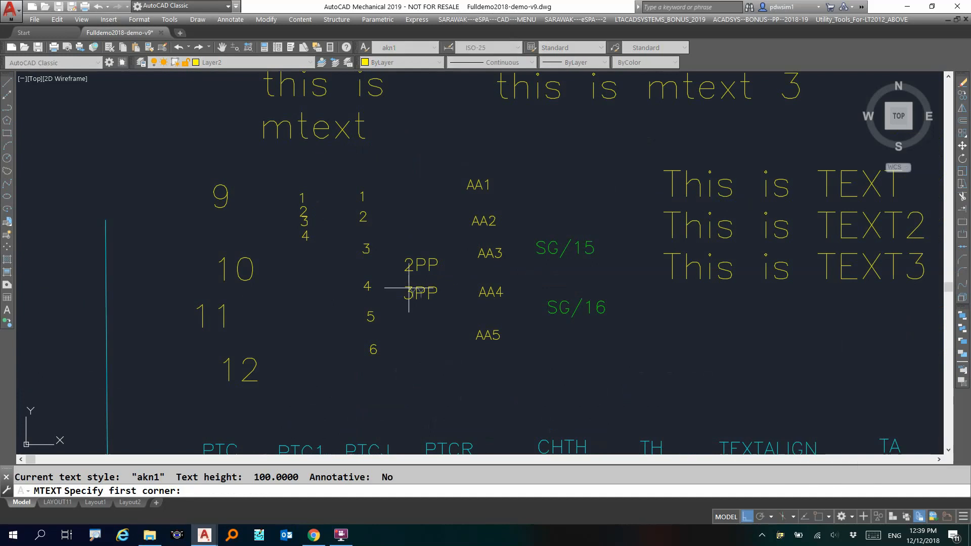
key(Escape)
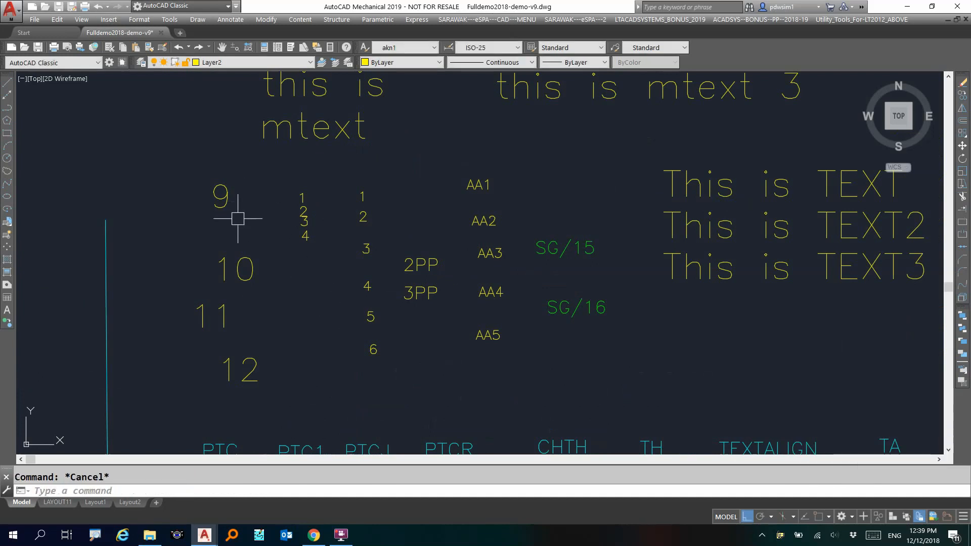
Align the texts 9, 10, 11 and 12 in an evenly spaced vertical column with TEXTALIGN, using the 9 as the reference.
text(ta)
key(Return)
click(266, 175)
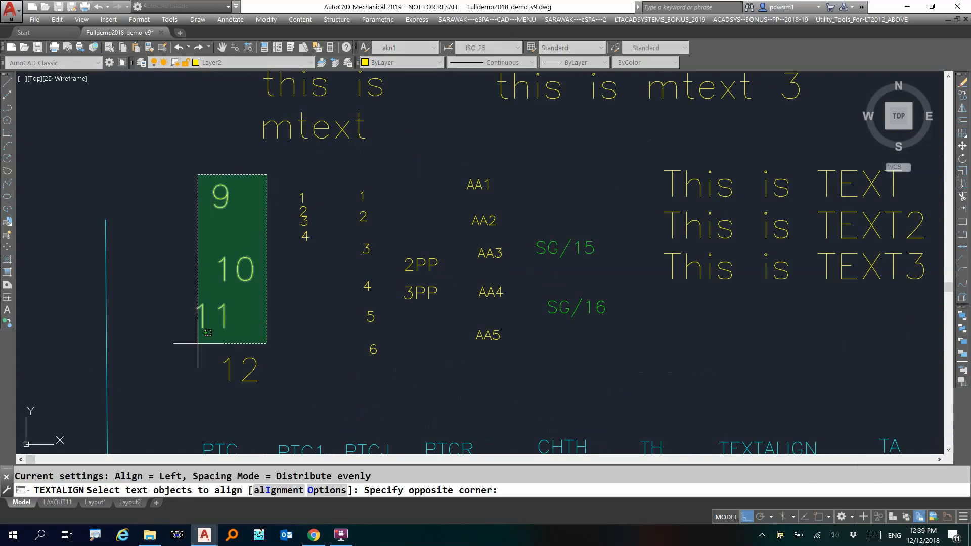
click(184, 383)
right_click(184, 369)
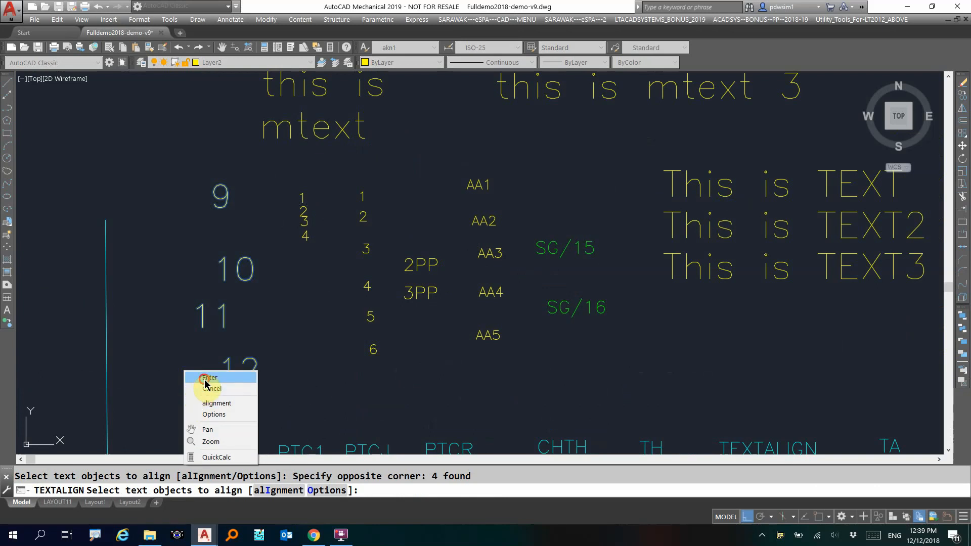
click(202, 376)
click(217, 195)
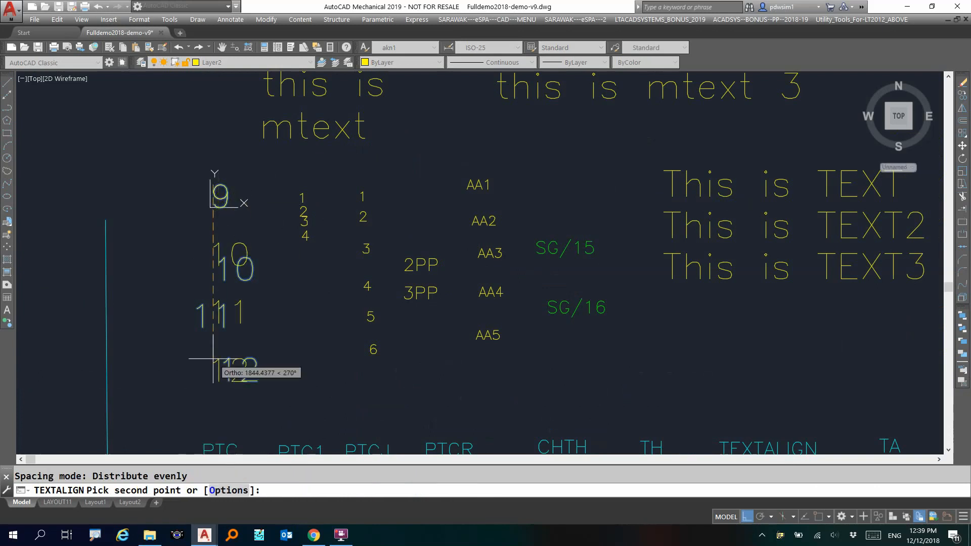
click(225, 368)
Align the texts AA1 to AA5 in an evenly spaced vertical column with TEXTALIGN.
middle_drag(321, 341, 189, 307)
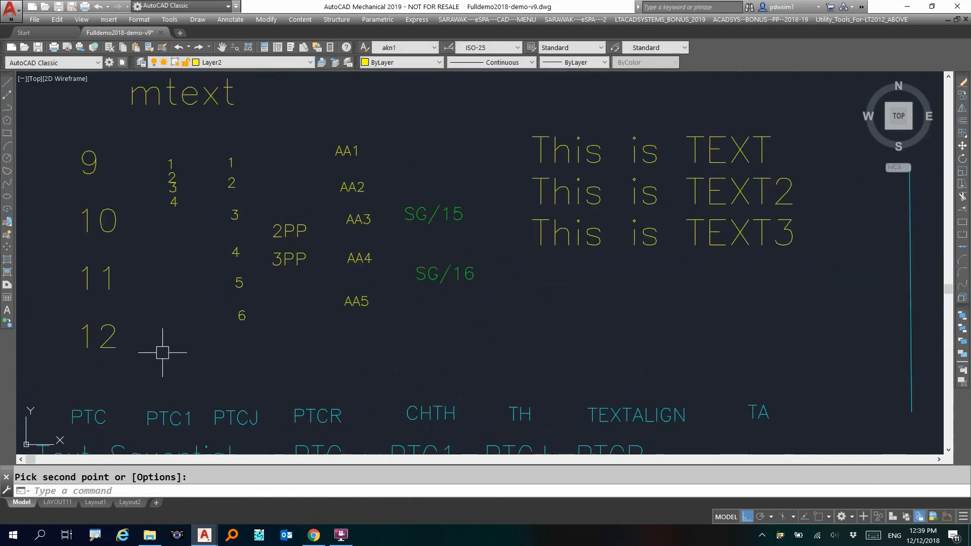
text(to )
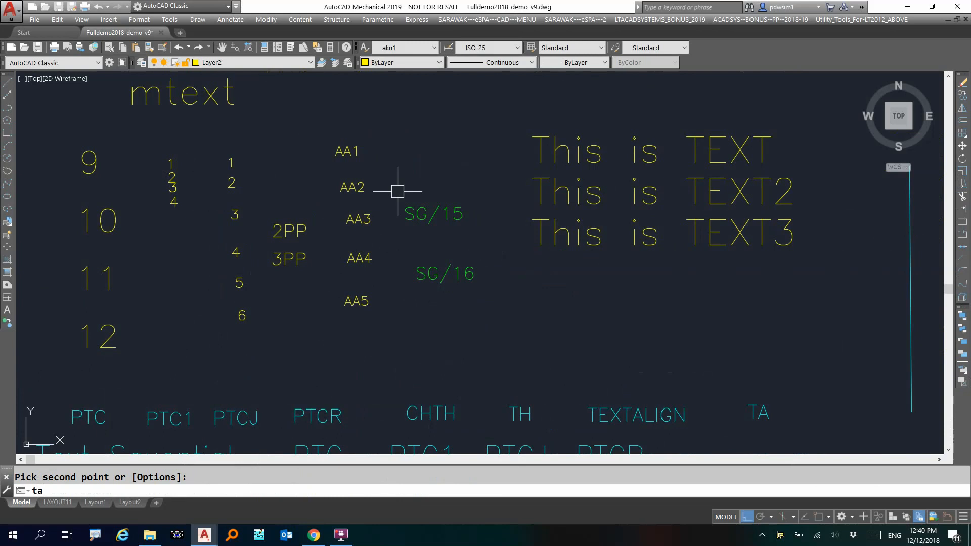
text(a)
key(Return)
click(378, 121)
click(321, 351)
right_click(347, 317)
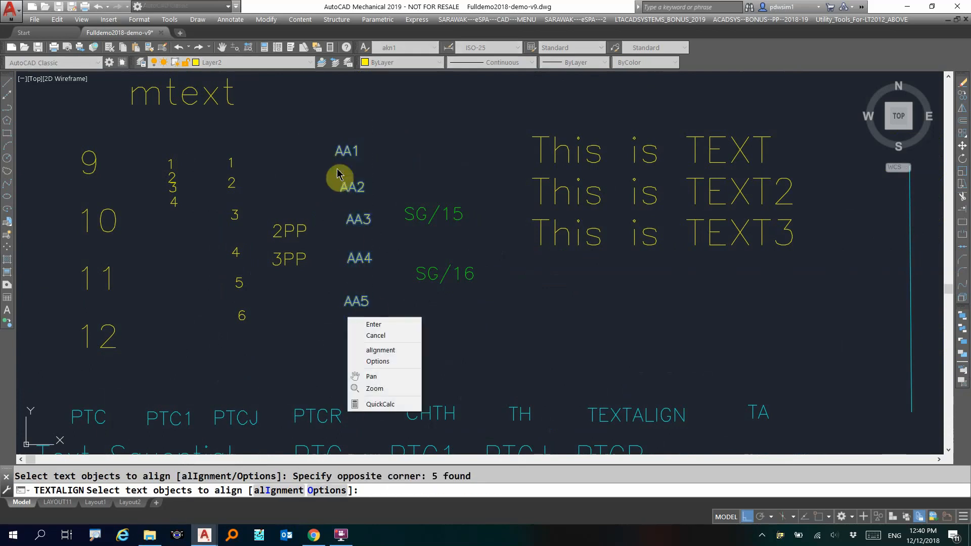
click(373, 324)
click(346, 151)
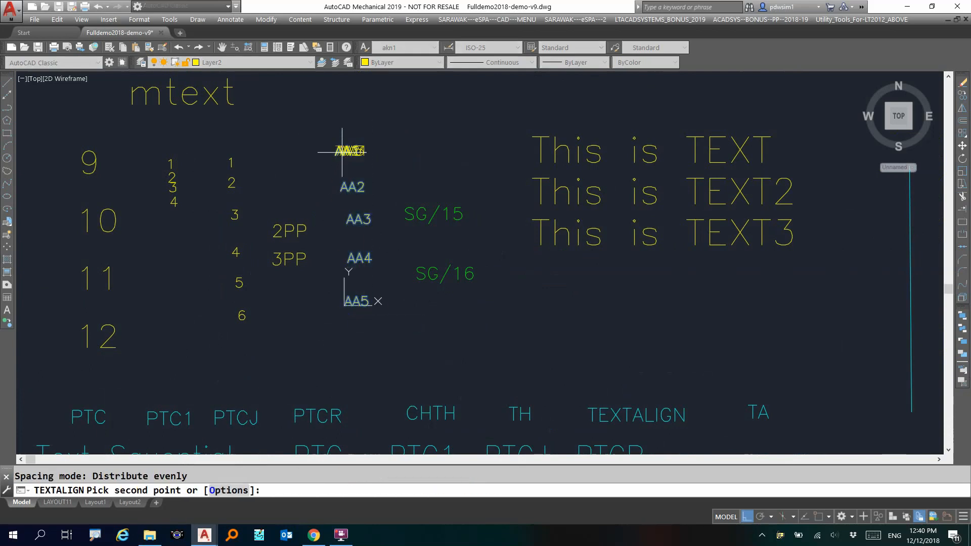
click(349, 303)
Combine the texts 9, 10, 11 and 12 and the "this is mtext" object into one mtext with TXT2MTXT.
scroll(364, 309, down, 2)
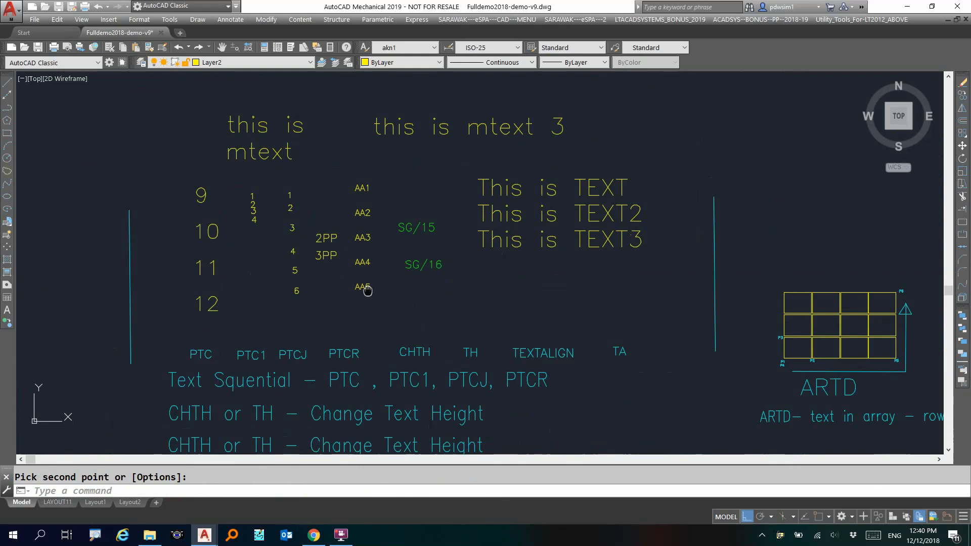
middle_drag(368, 291, 383, 233)
scroll(383, 230, down, 2)
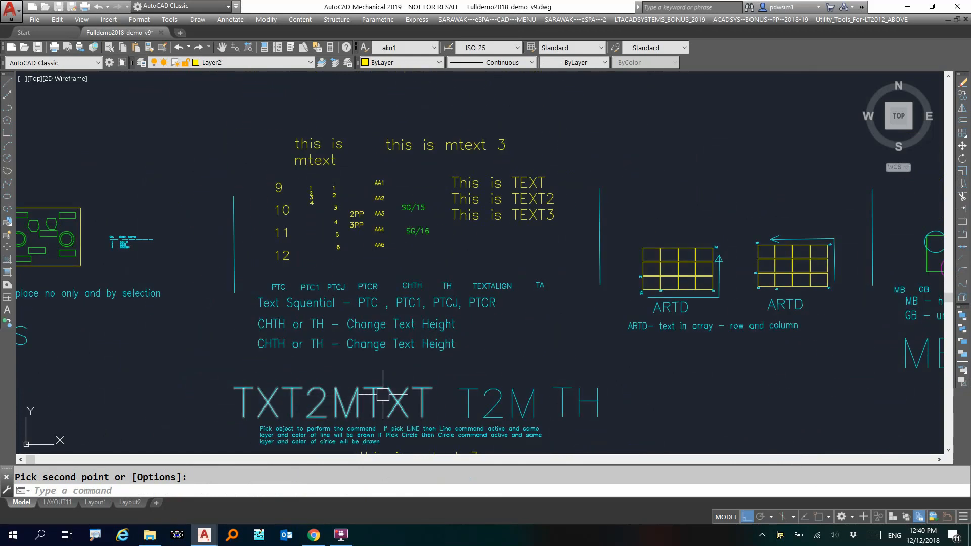
text(txt2mtx)
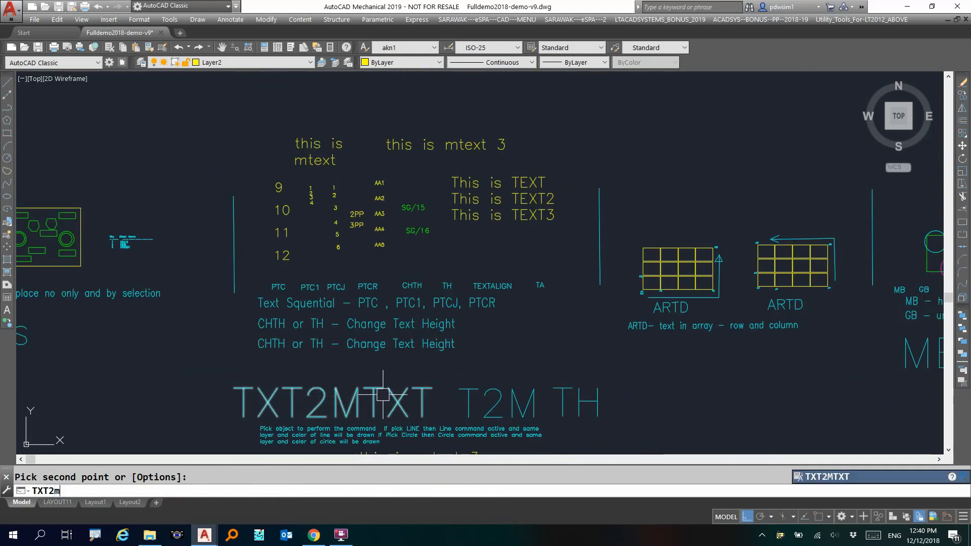
text(t)
key(Return)
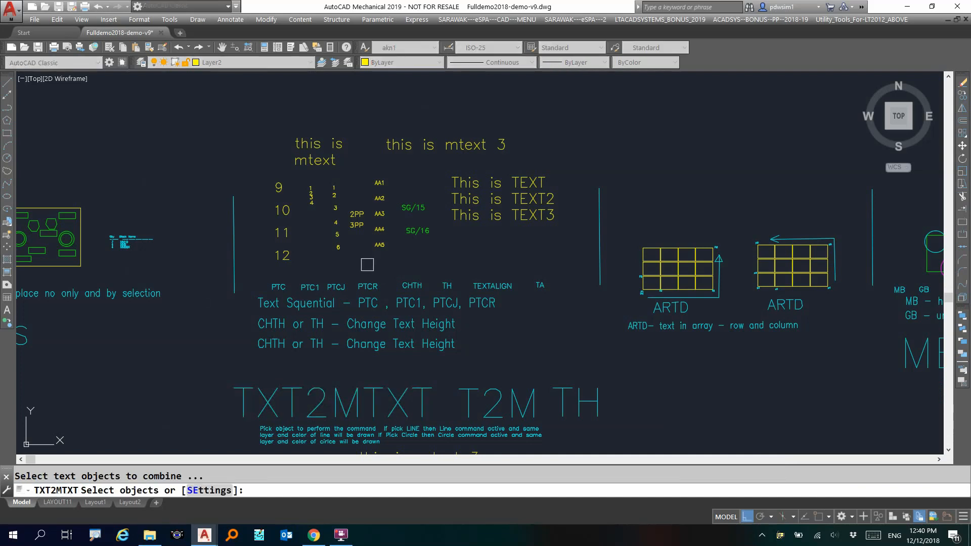
scroll(225, 198, up, 4)
click(355, 165)
click(358, 217)
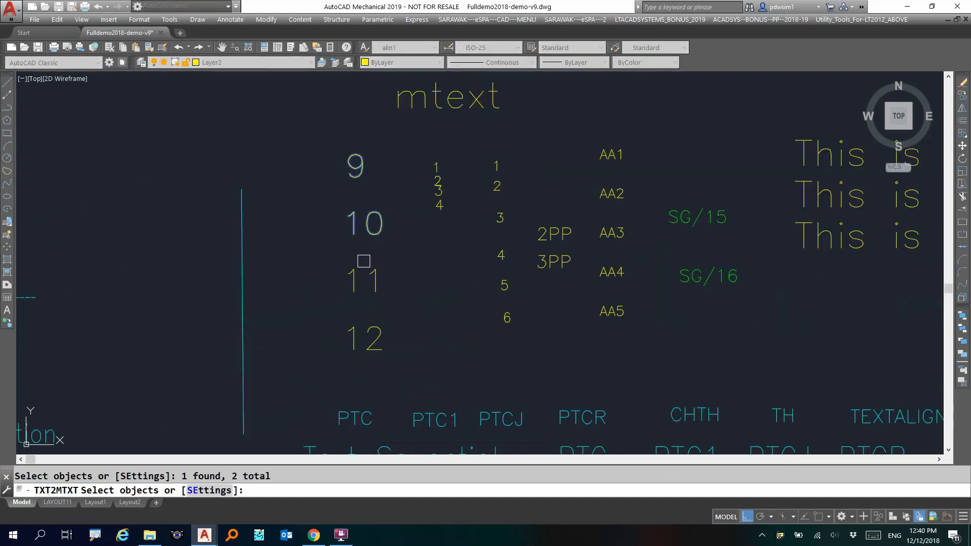
scroll(365, 314, down, 4)
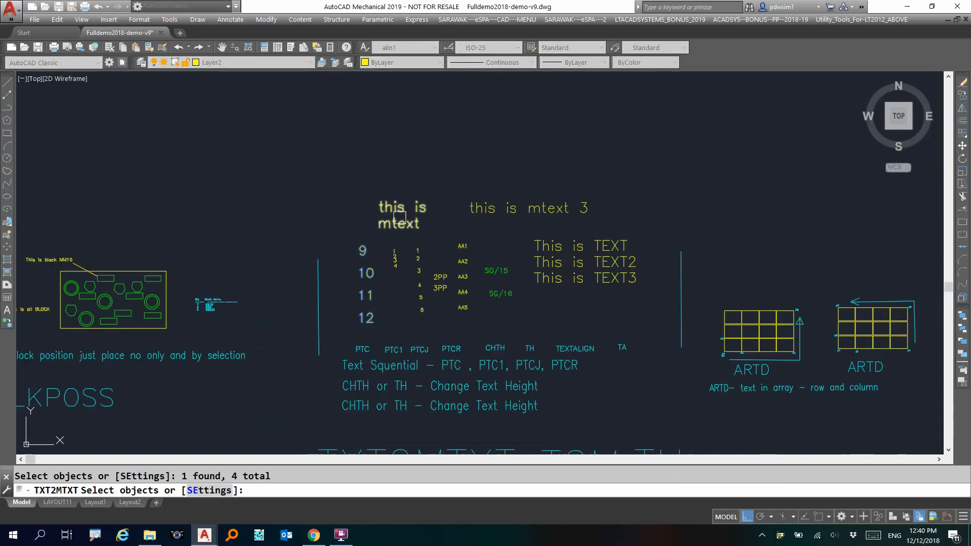
click(386, 223)
right_click(363, 220)
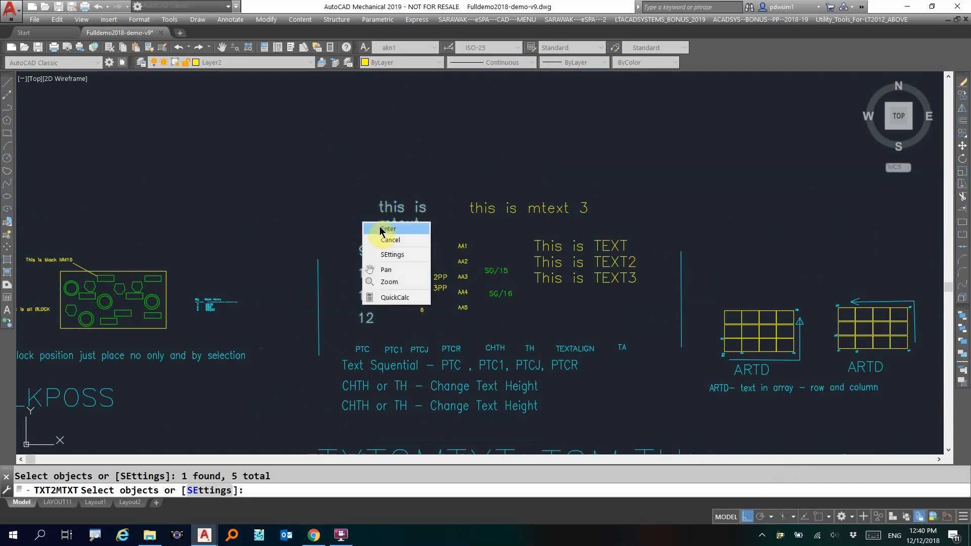
click(384, 226)
Move the combined mtext leftward, clear of the small number columns.
click(386, 217)
scroll(387, 220, up, 2)
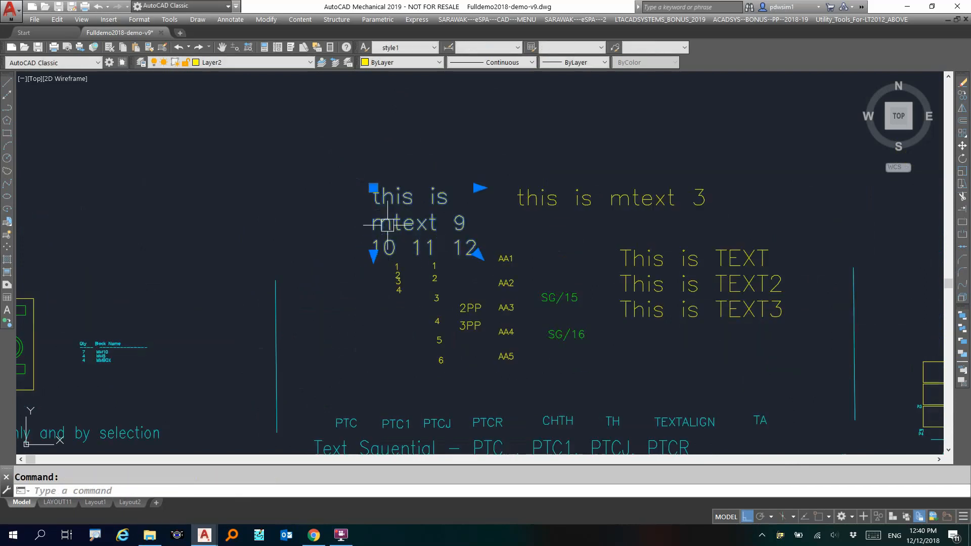
click(374, 188)
click(277, 115)
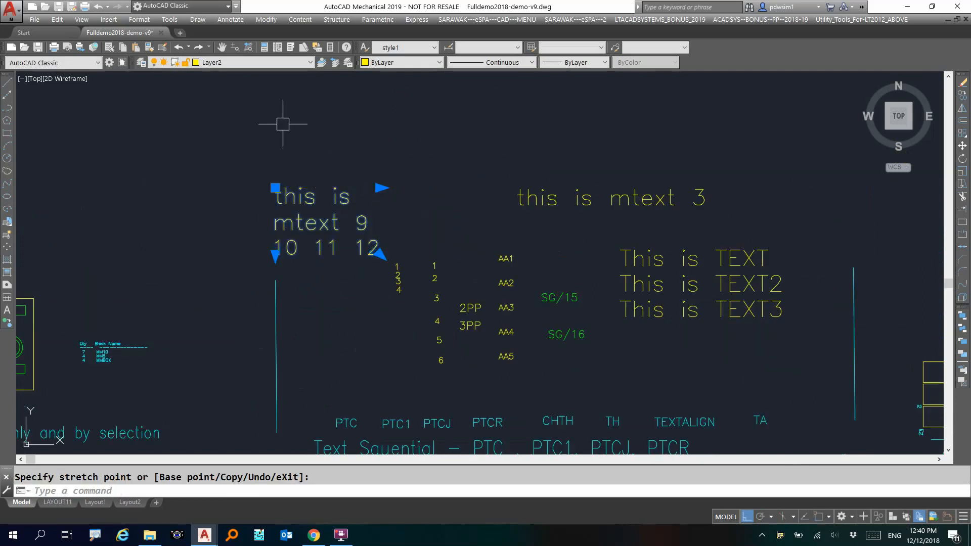
Convert the text AA1 with T2M and place the resulting mtext between AA2 and AA3.
scroll(402, 294, down, 4)
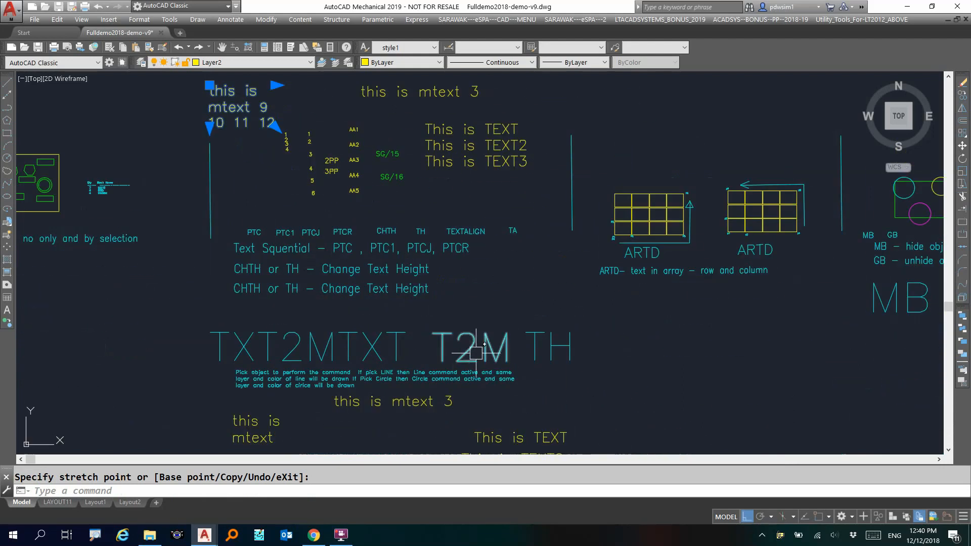
text(t2m)
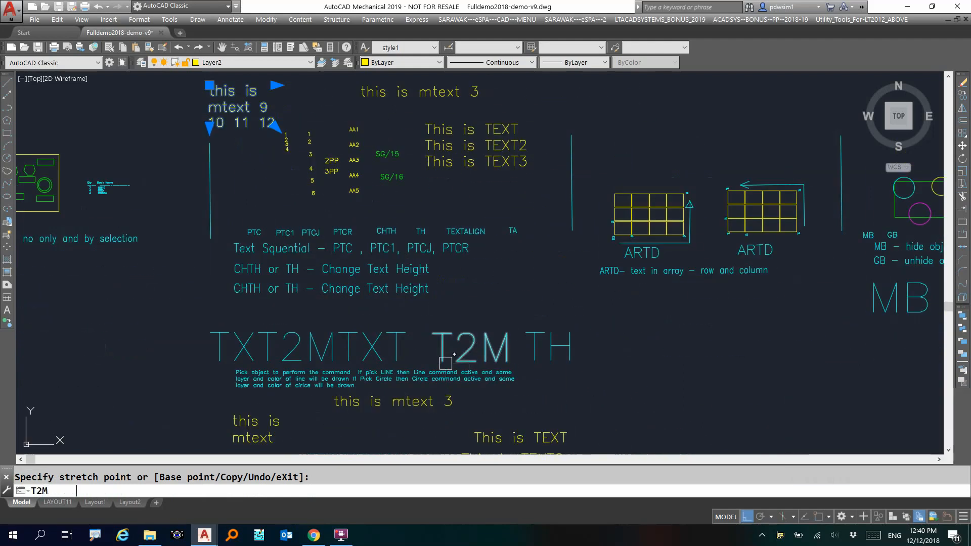
key(Return)
scroll(341, 136, up, 2)
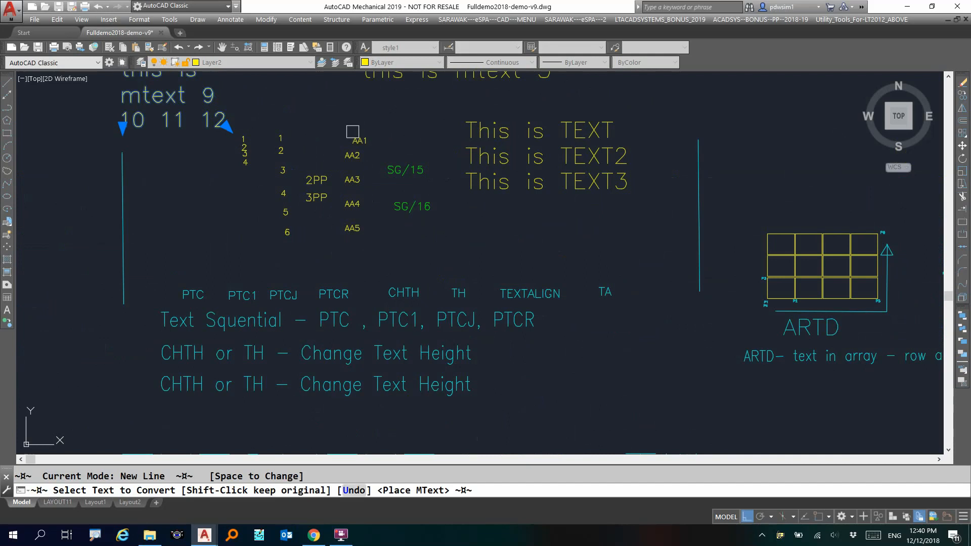
click(354, 151)
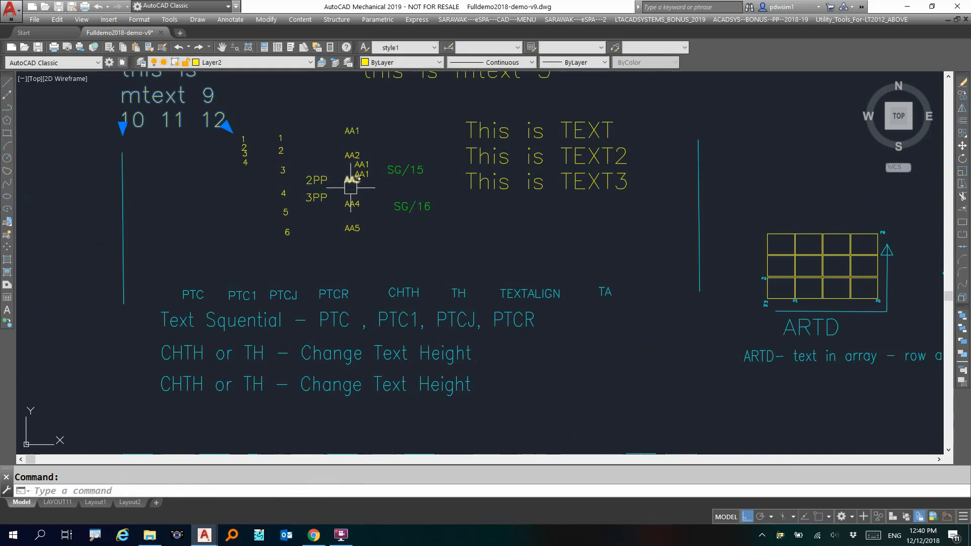
Convert 2PP, 3PP and AA5 into one mtext with T2M and place it below the "This is TEXT3" line.
text(t)
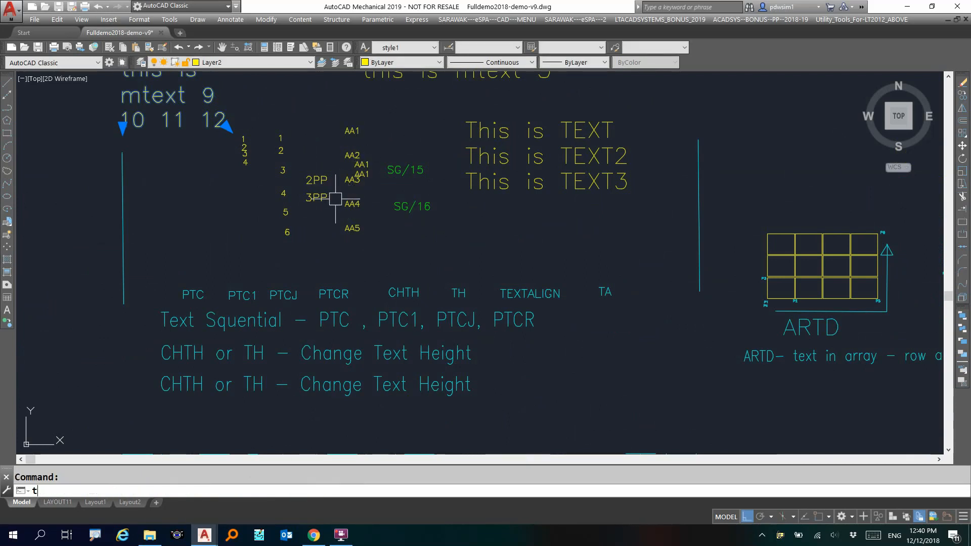
text(2m)
key(Return)
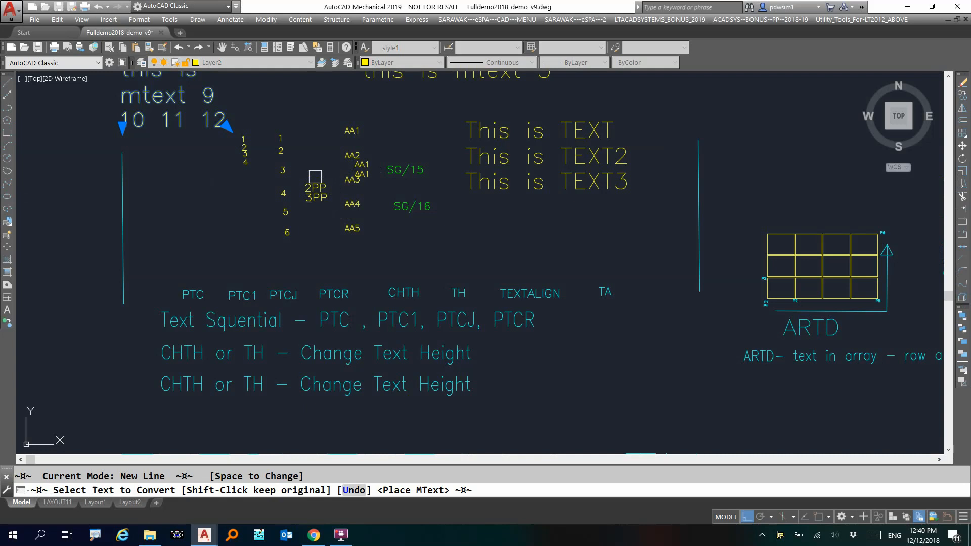
click(352, 229)
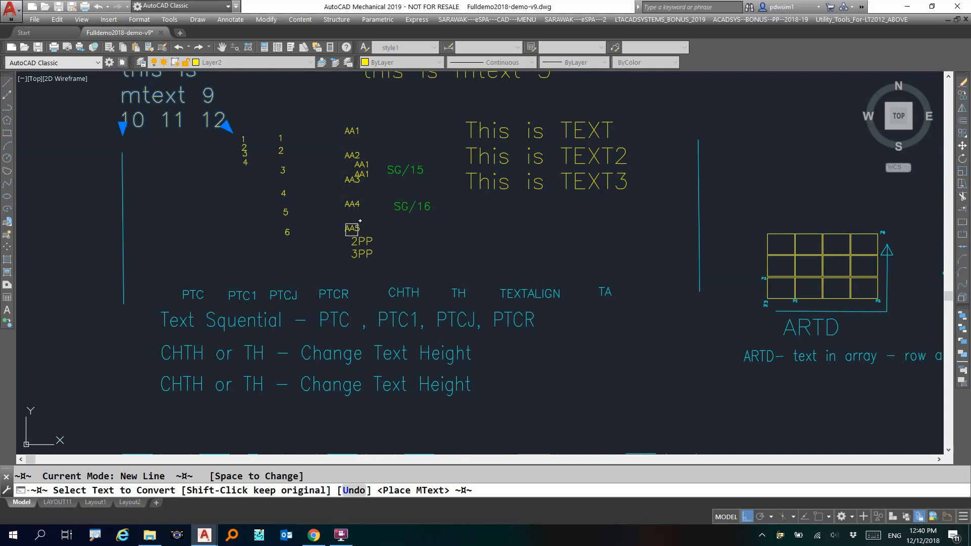
key(Return)
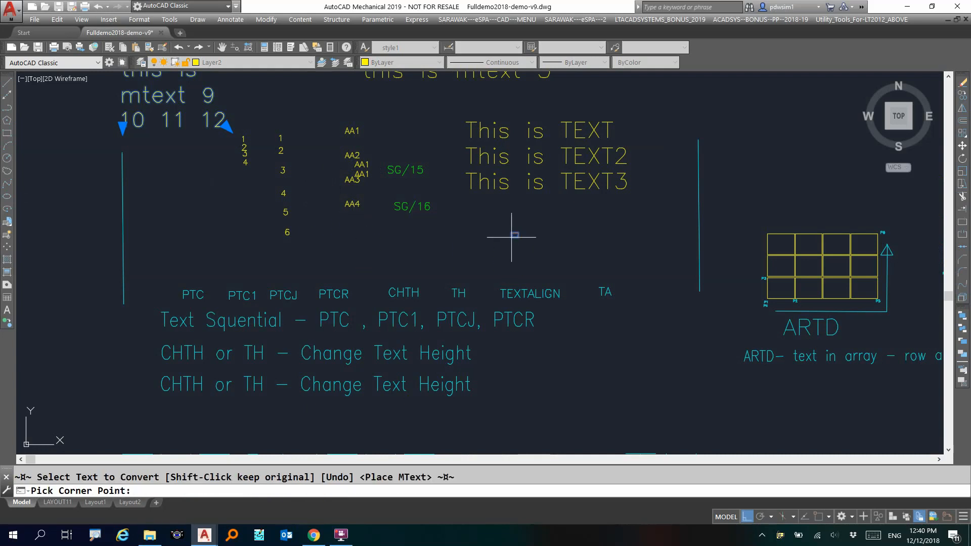
click(512, 236)
click(602, 265)
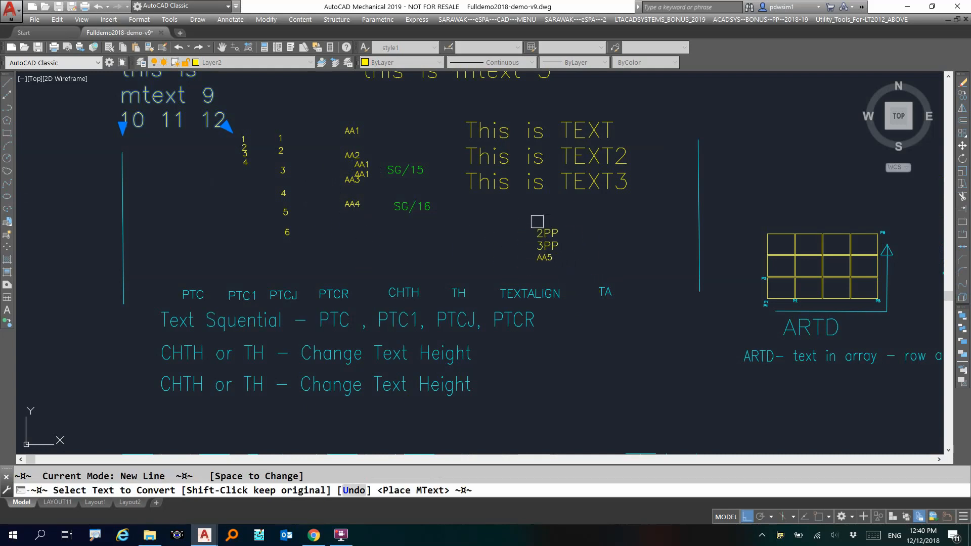
key(Return)
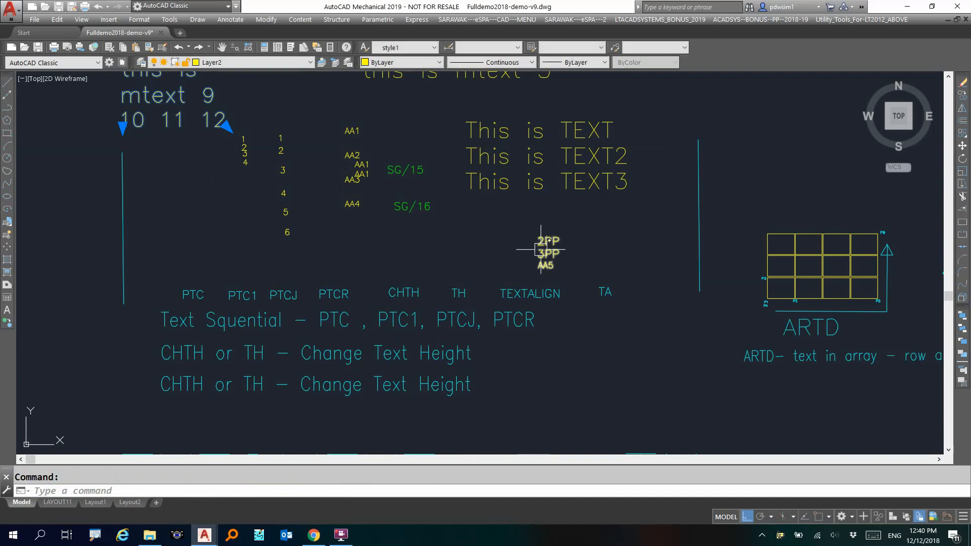
Widen the text frame of the 2PP, 3PP, AA5 mtext by stretching its lower corner.
scroll(540, 249, up, 2)
click(547, 249)
click(583, 280)
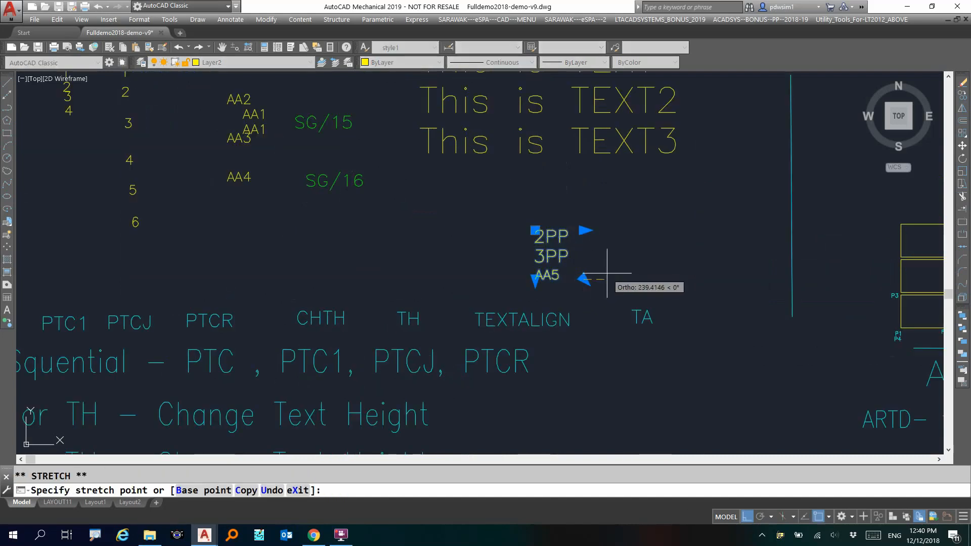
Start the ARTD text array for the empty grid beside the upward arrow, with prefix B and starting number 1.
scroll(560, 213, down, 4)
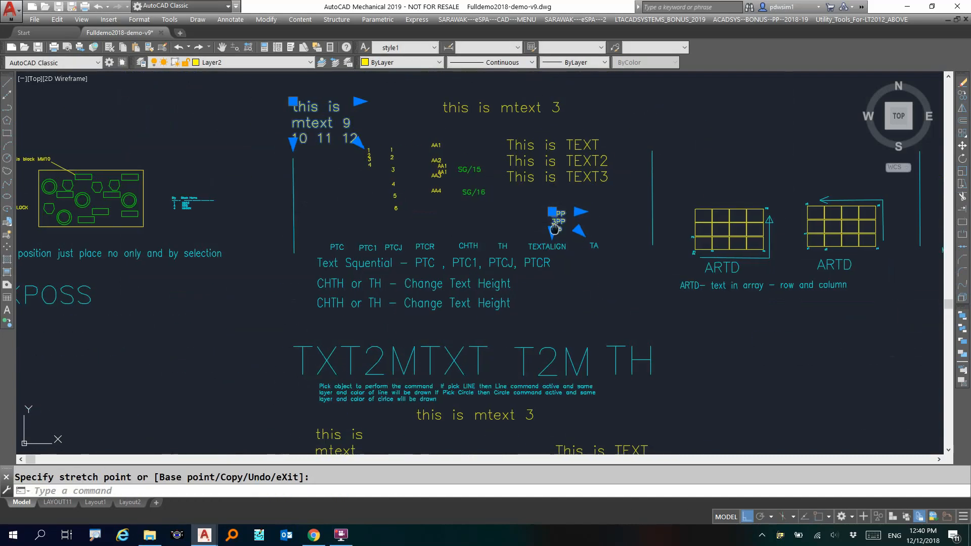
mouse_move(633, 442)
middle_down()
mouse_move(415, 267)
mouse_move(228, 319)
mouse_move(206, 357)
middle_up()
scroll(448, 197, up, 2)
middle_drag(362, 205, 487, 213)
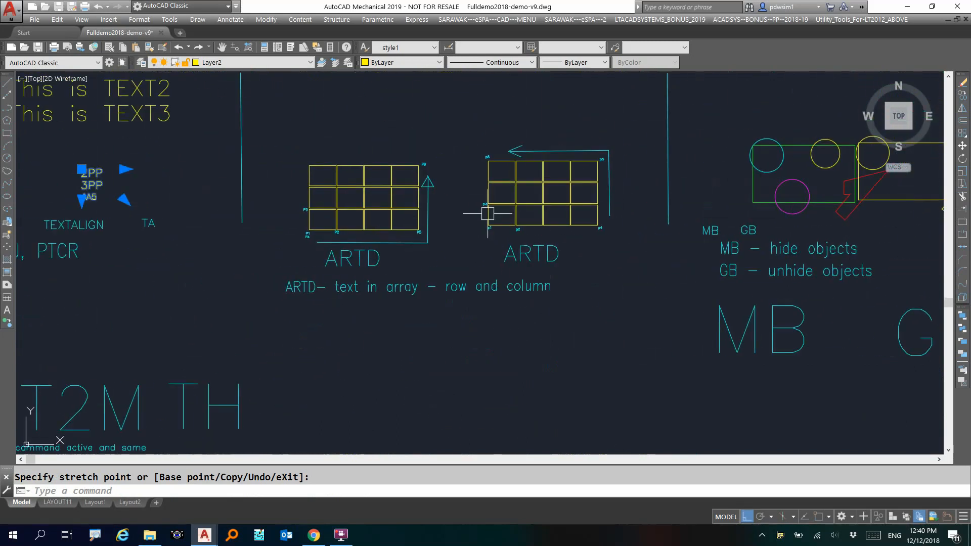
scroll(400, 167, up, 1)
scroll(347, 195, up, 3)
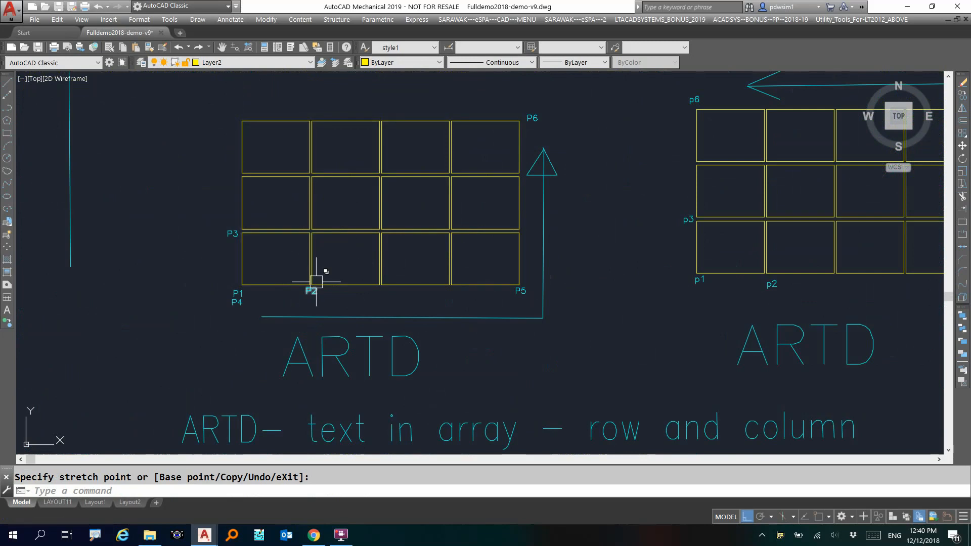
text(d)
key(space)
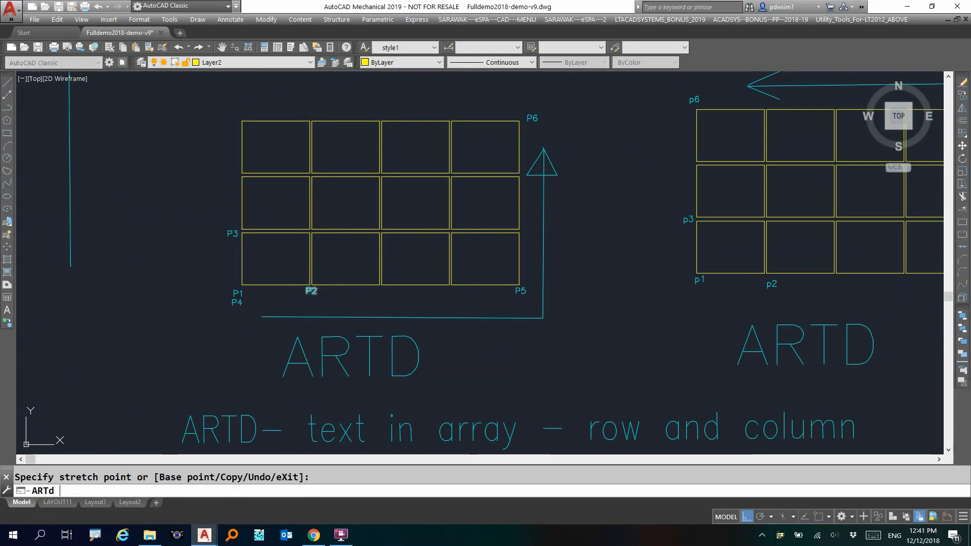
key(Return)
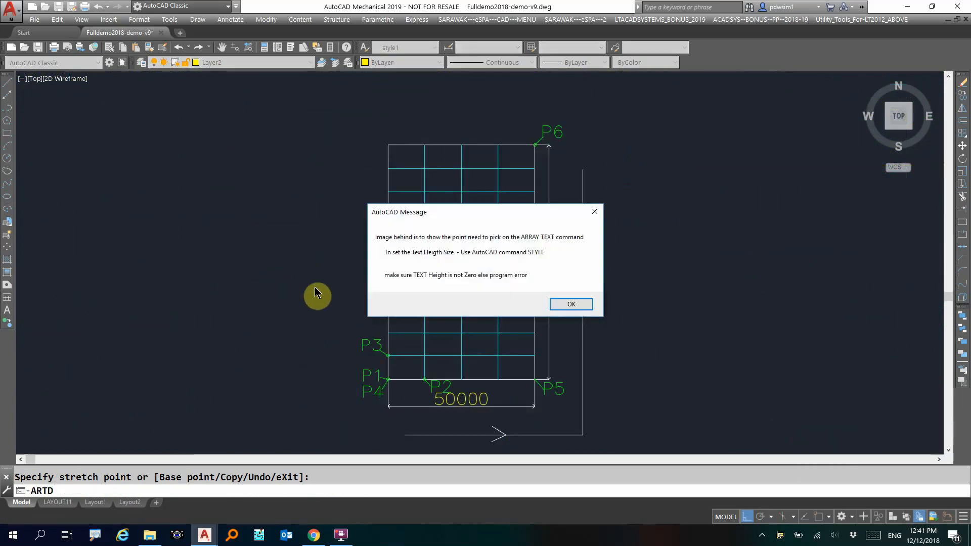
click(576, 306)
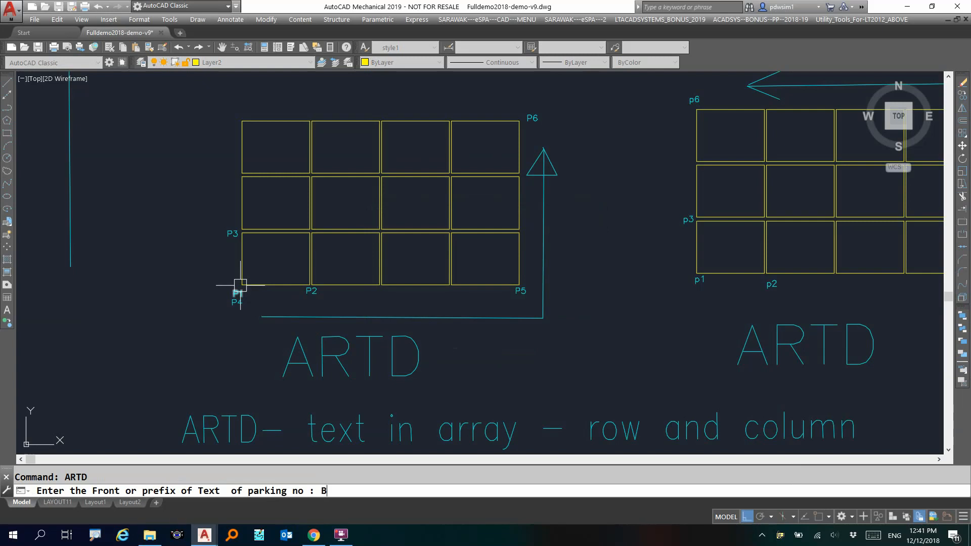
key(Return)
text(1)
key(Return)
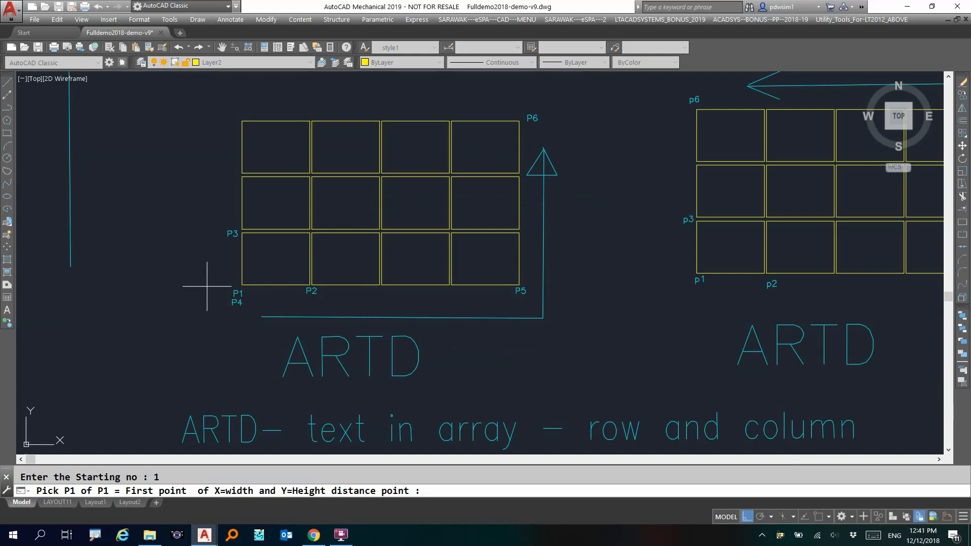
Fill the grid with the numbered texts by picking its points P1 to P6 in order, leaving the text unrotated.
click(241, 286)
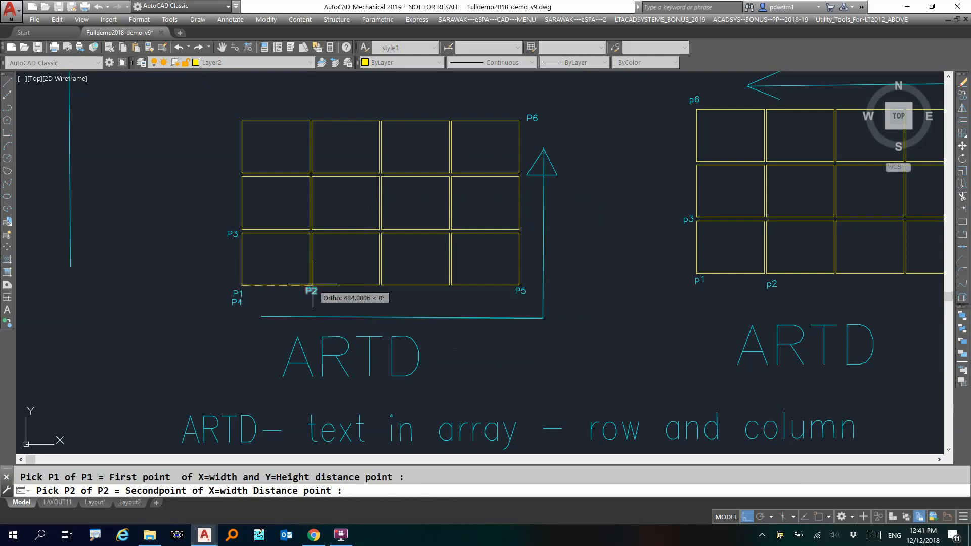
click(310, 285)
click(243, 232)
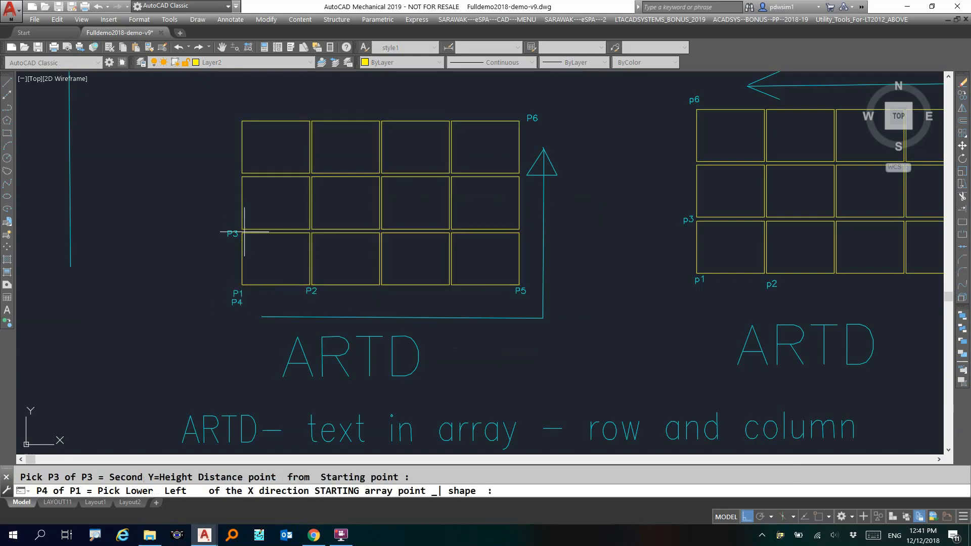
click(241, 285)
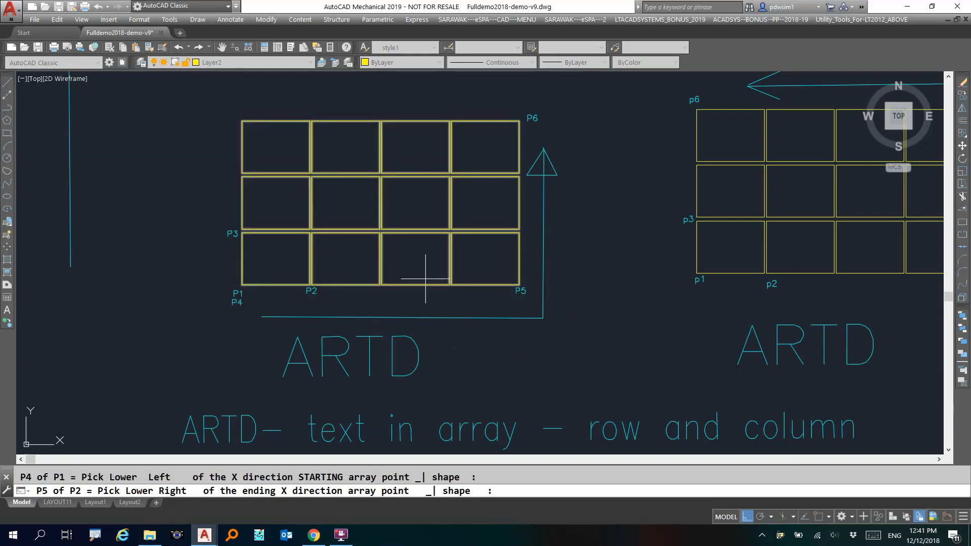
click(519, 285)
click(519, 122)
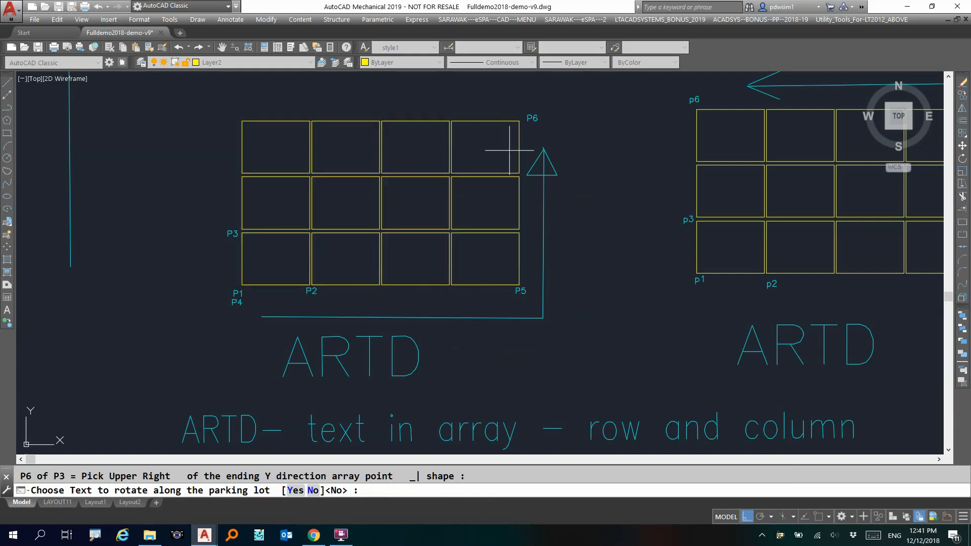
key(Return)
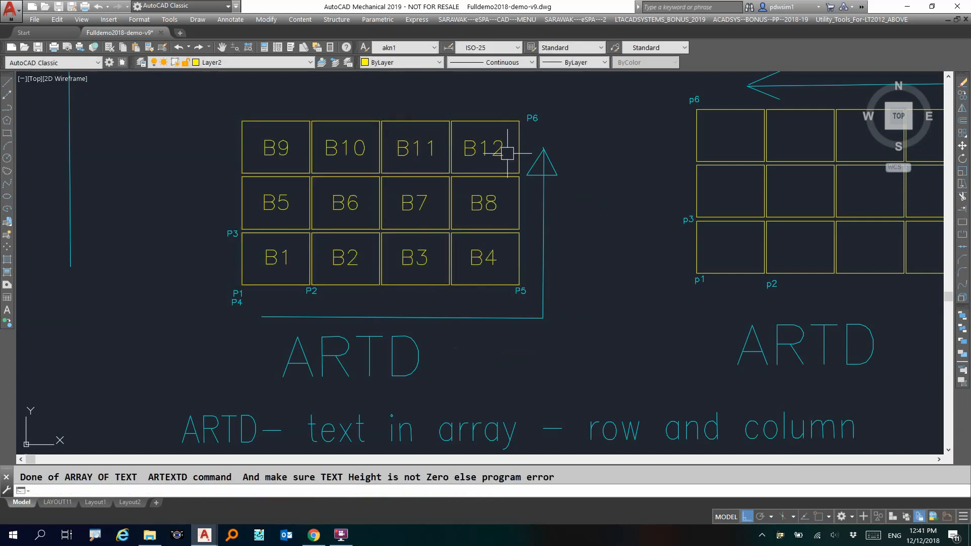
Hide the magenta circle and the yellow circle on the green rectangle above the MB heading with the MB command.
mouse_move(441, 263)
middle_down()
mouse_move(412, 283)
mouse_move(363, 290)
middle_up()
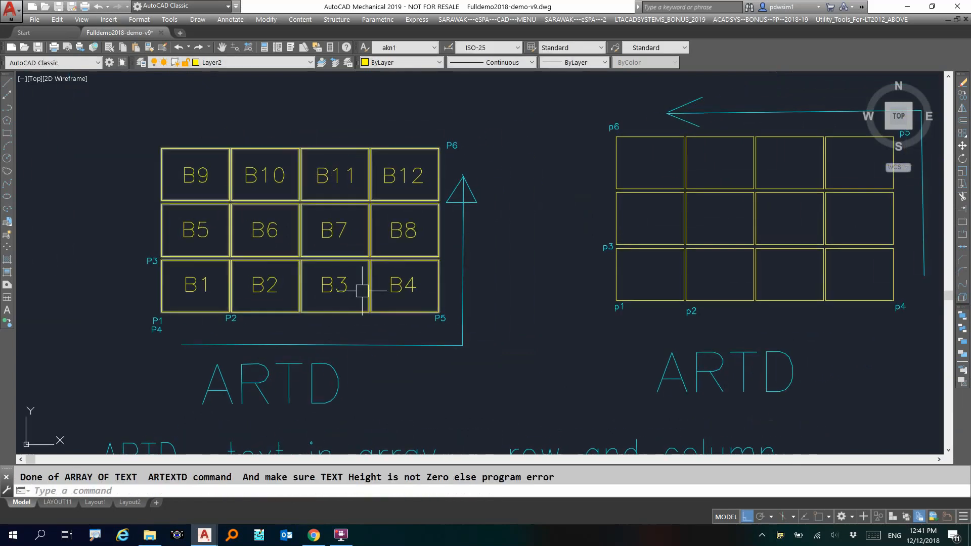
middle_drag(514, 228, 132, 241)
scroll(405, 256, down, 4)
middle_drag(527, 269, 283, 274)
scroll(417, 278, up, 1)
middle_drag(417, 278, 371, 222)
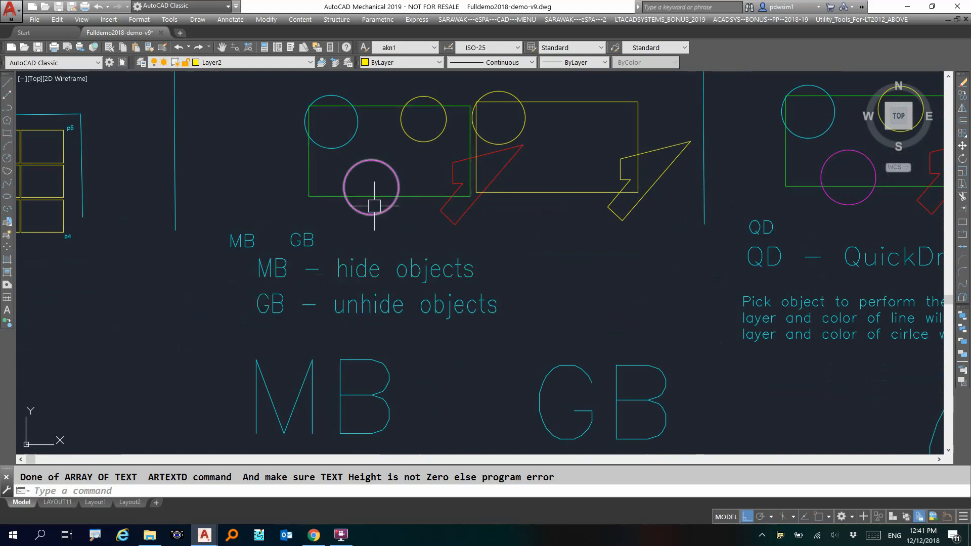
text(MB)
key(Return)
click(373, 160)
click(406, 136)
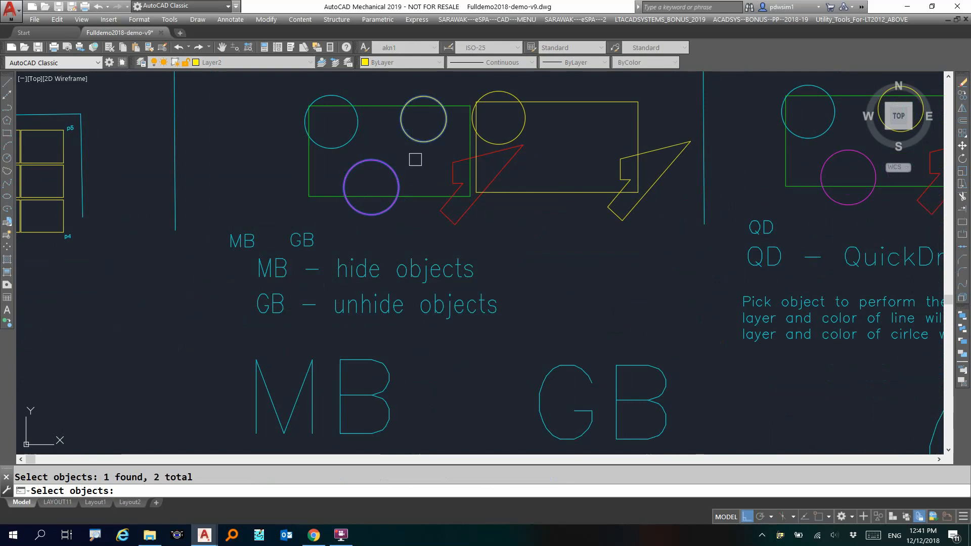
key(Return)
Unhide the circles on the green and yellow rectangles with GB, and inspect the ZZZ layers in the layer list.
text(g)
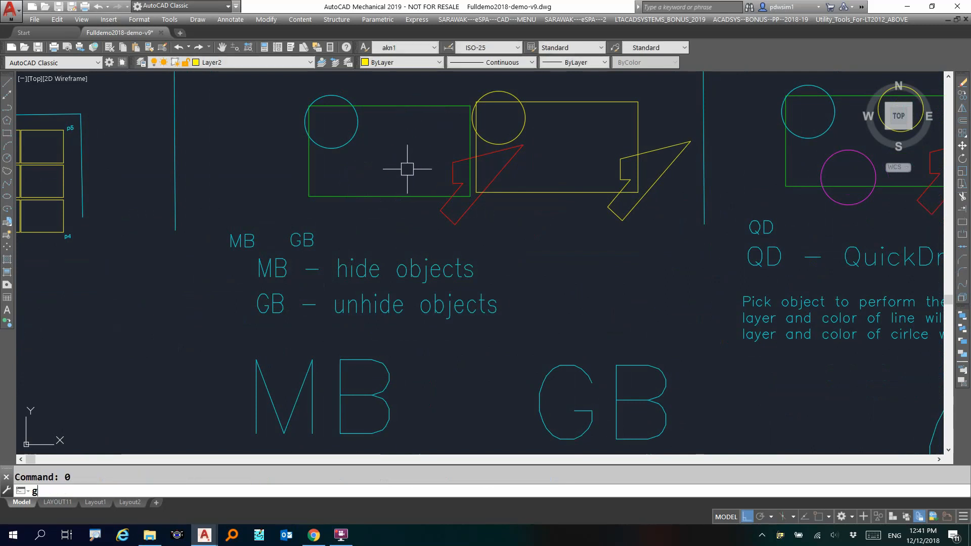
text(b)
key(Return)
click(426, 126)
click(342, 216)
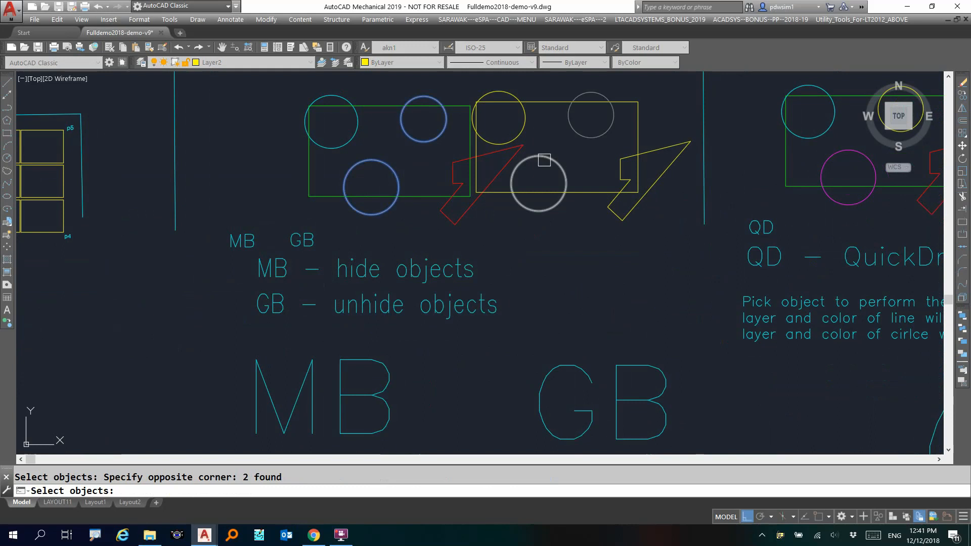
click(544, 160)
click(576, 126)
key(Return)
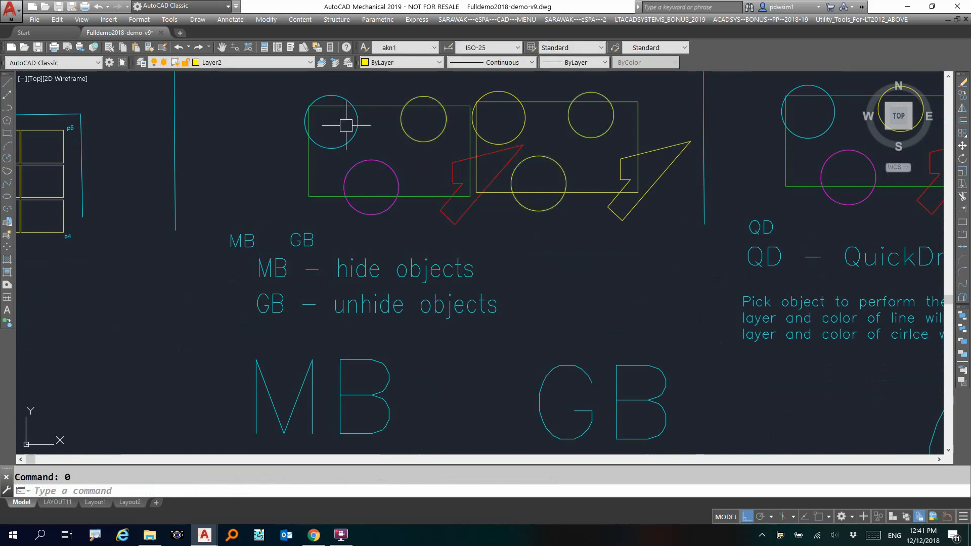
click(254, 62)
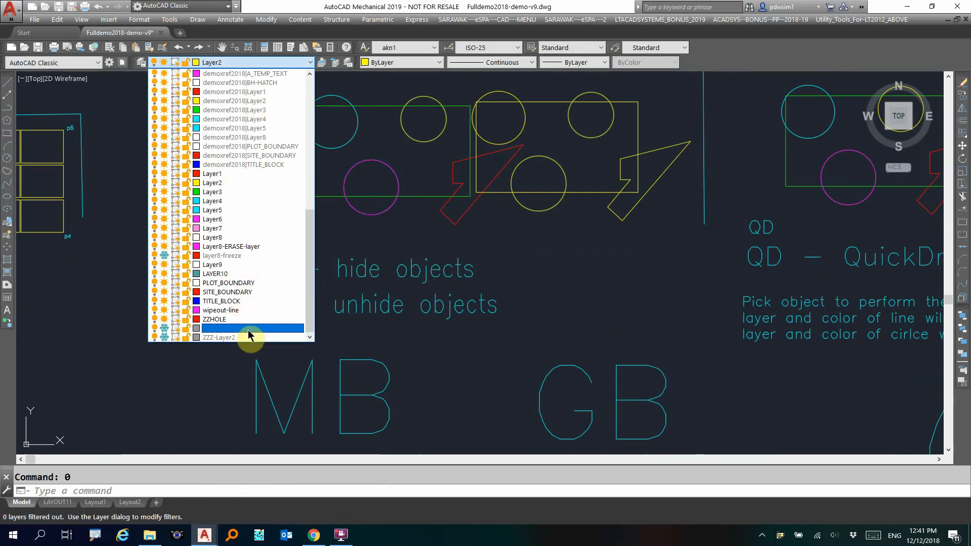
click(549, 299)
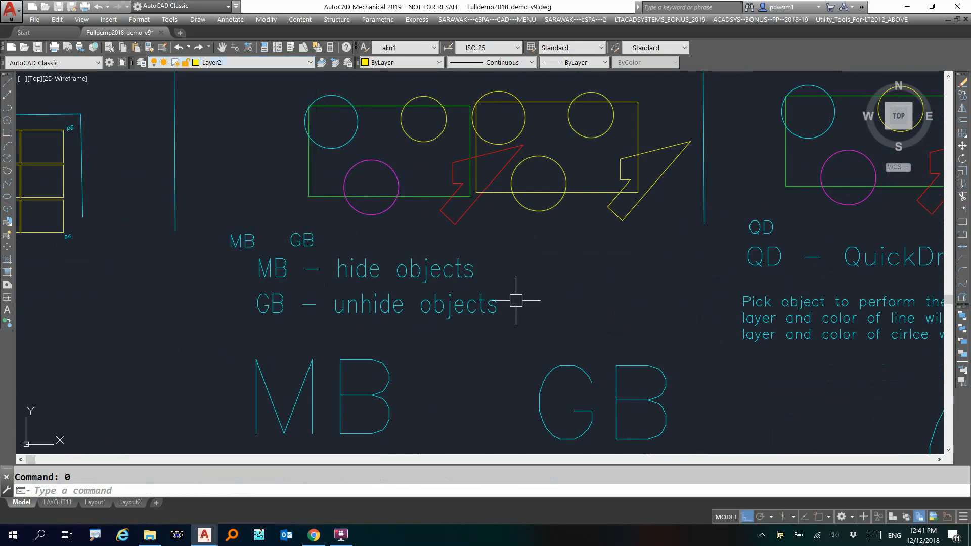
Hide the three circles on the yellow rectangle of the MB/GB example with MB.
scroll(536, 296, down, 2)
middle_drag(546, 288, 225, 277)
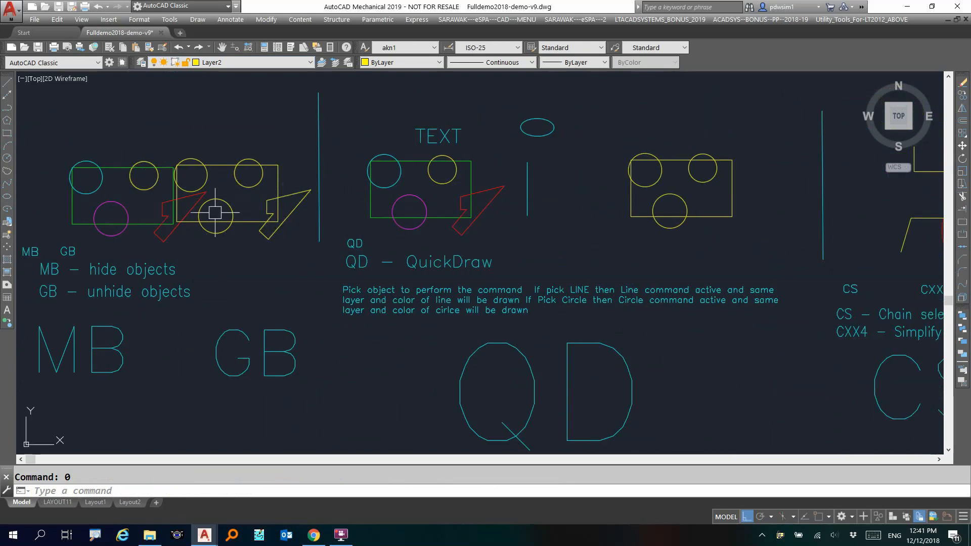
key(Return)
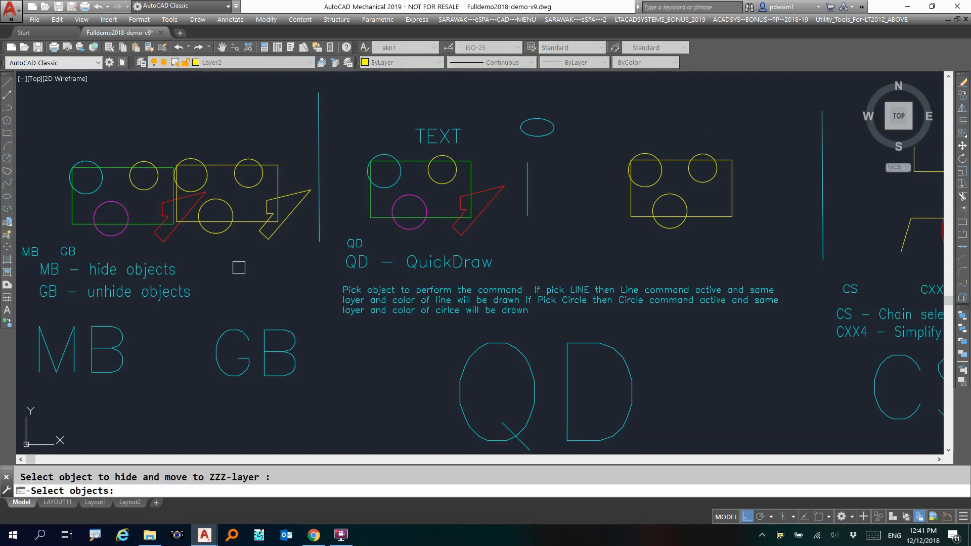
click(228, 207)
click(237, 180)
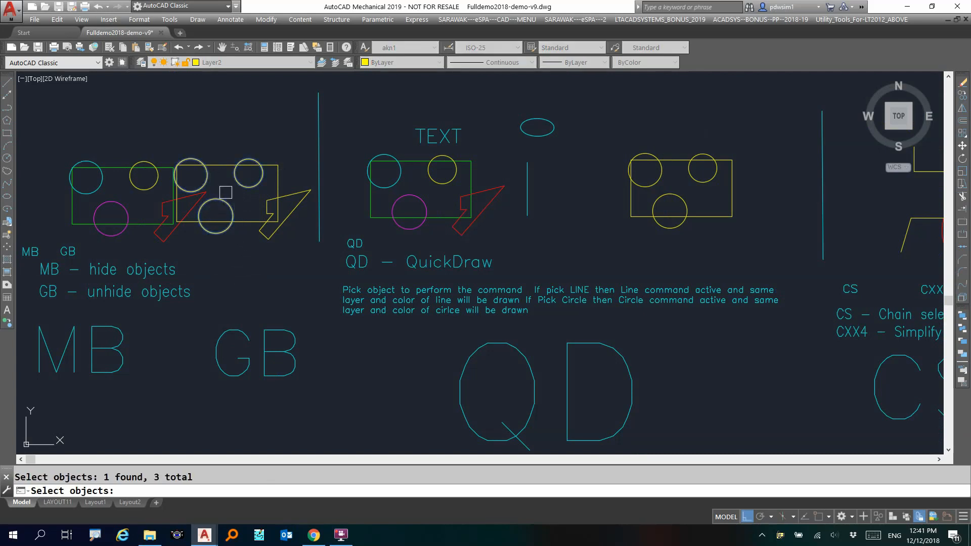
key(Return)
middle_drag(232, 206, 195, 219)
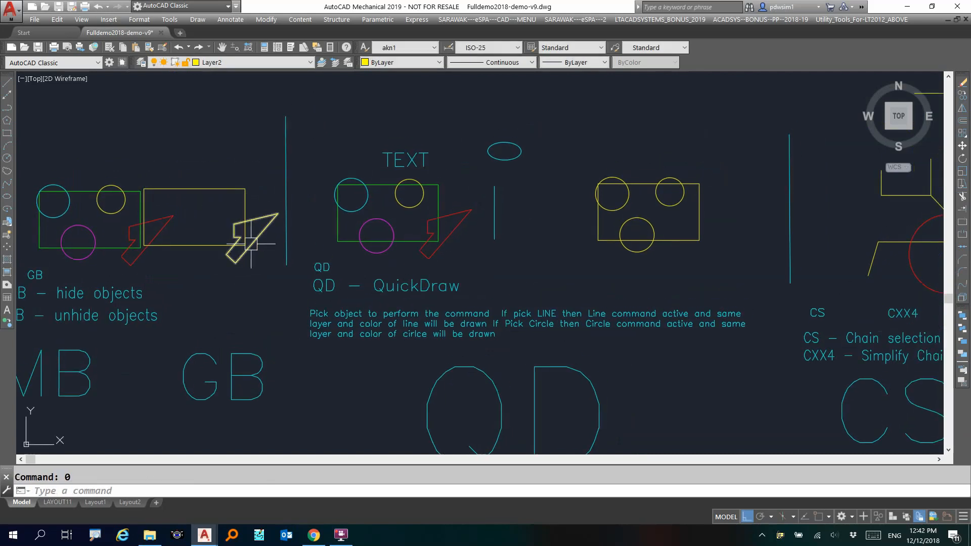
click(235, 190)
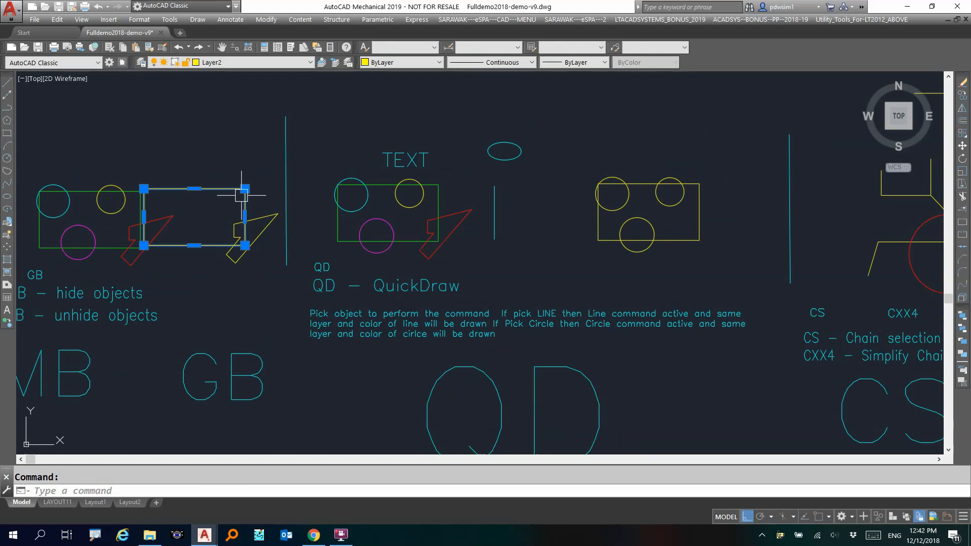
key(Escape)
Use QD on the cyan circle to draw a matching circle of about 184 radius outside the green rectangle's upper corner.
scroll(261, 271, up, 2)
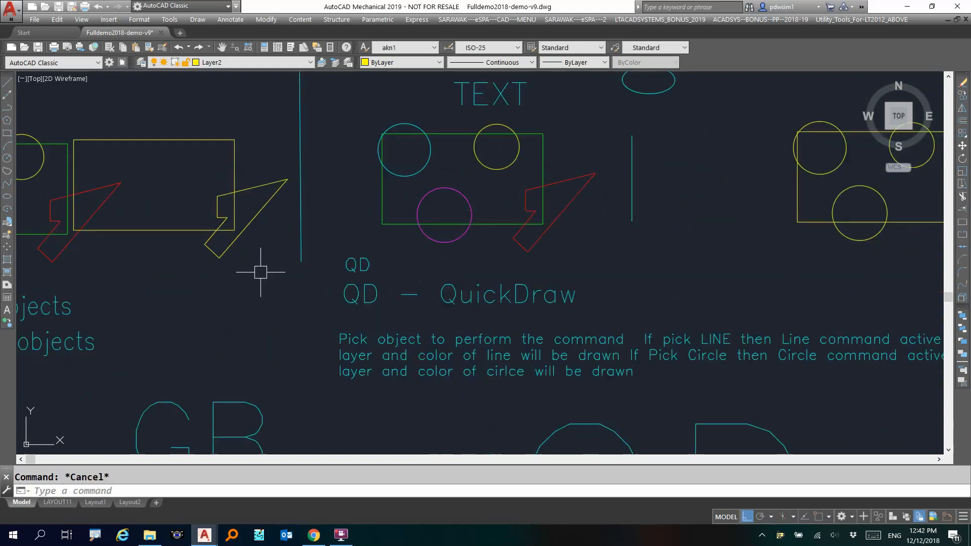
text(qd)
key(Return)
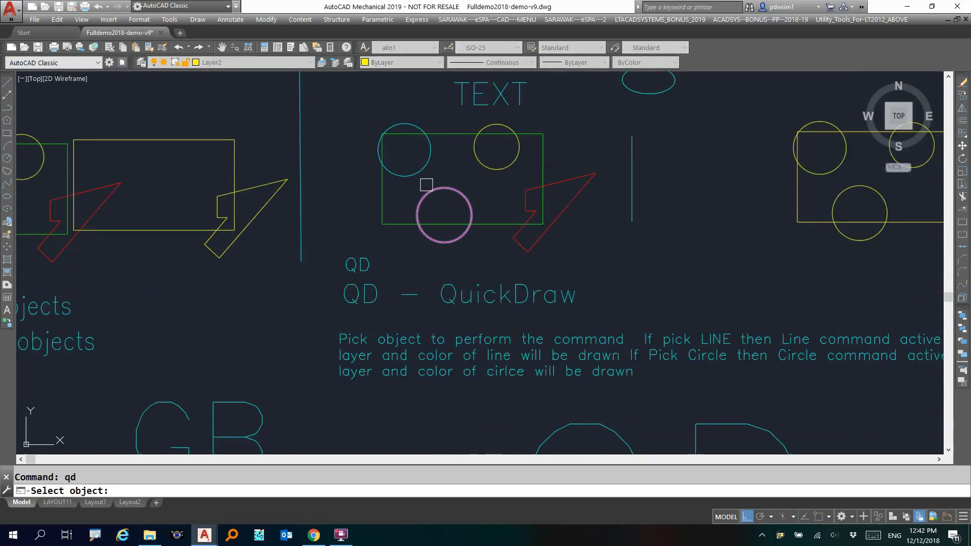
click(409, 171)
click(588, 130)
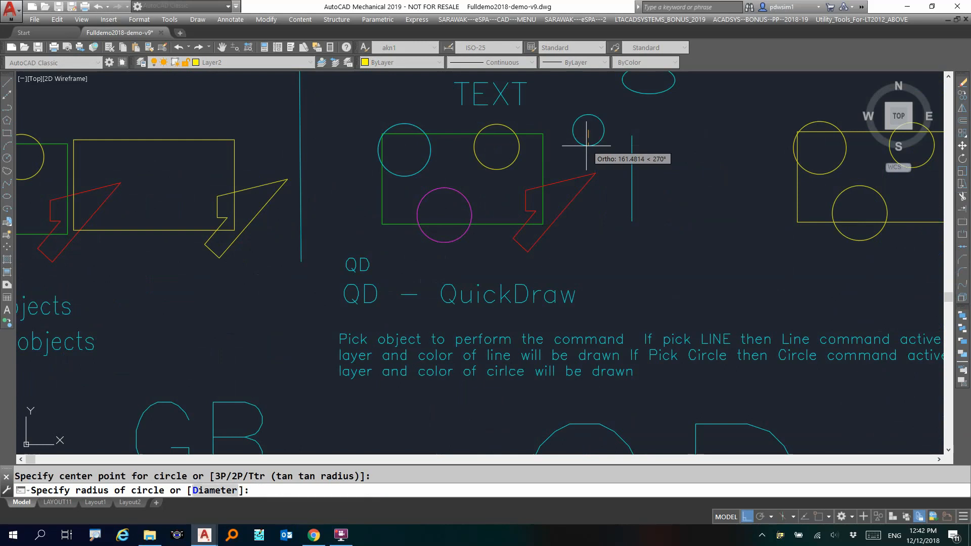
click(578, 150)
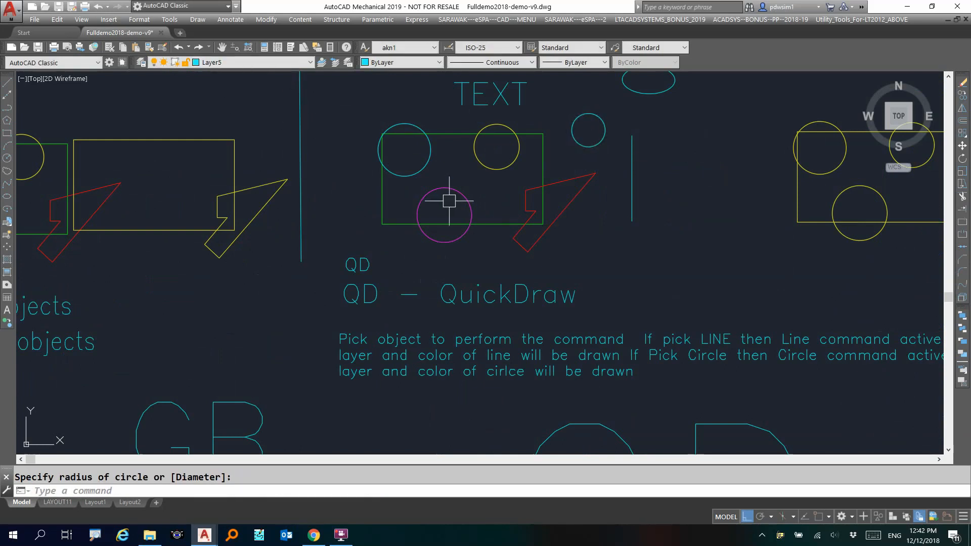
Use QD on the magenta circle to draw a matching circle below the new cyan one.
text(q)
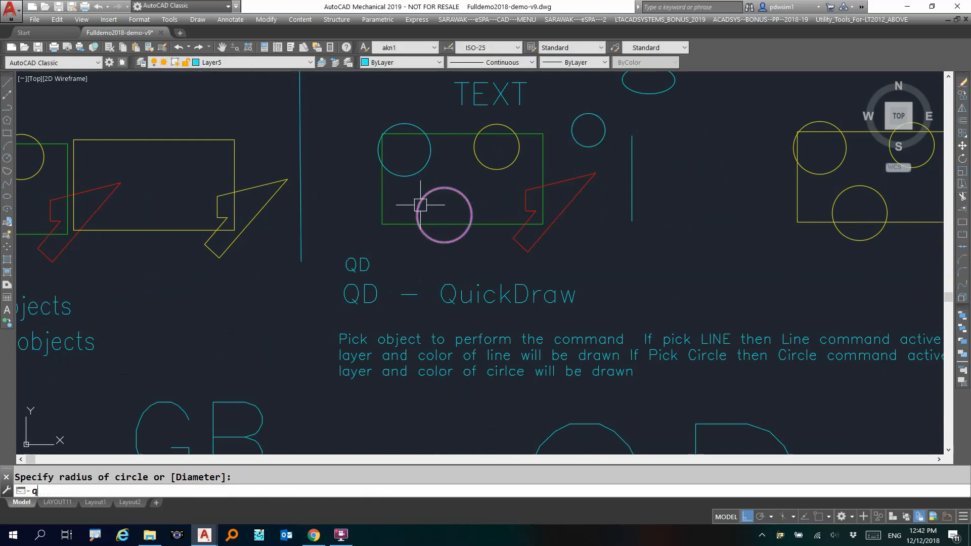
text(d)
key(Return)
click(419, 206)
click(581, 231)
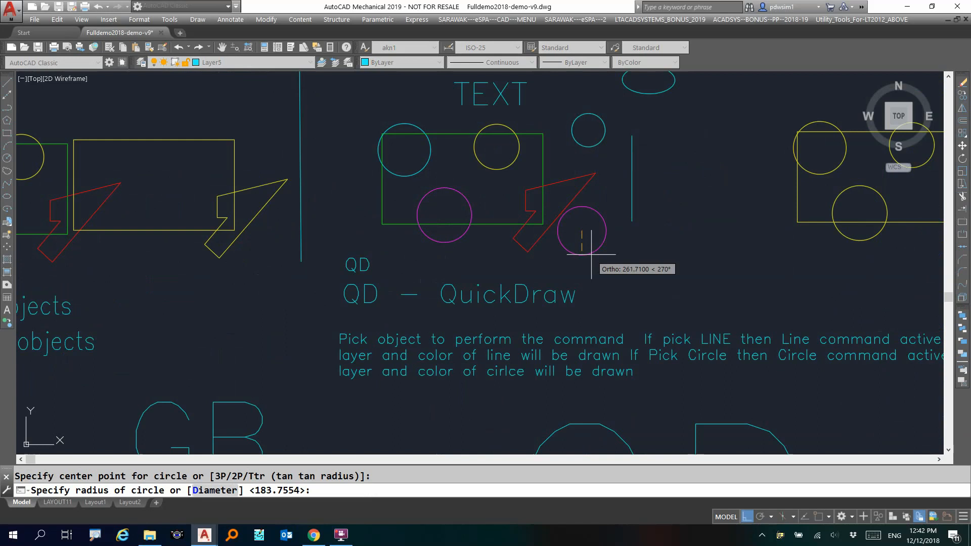
click(581, 253)
key(Return)
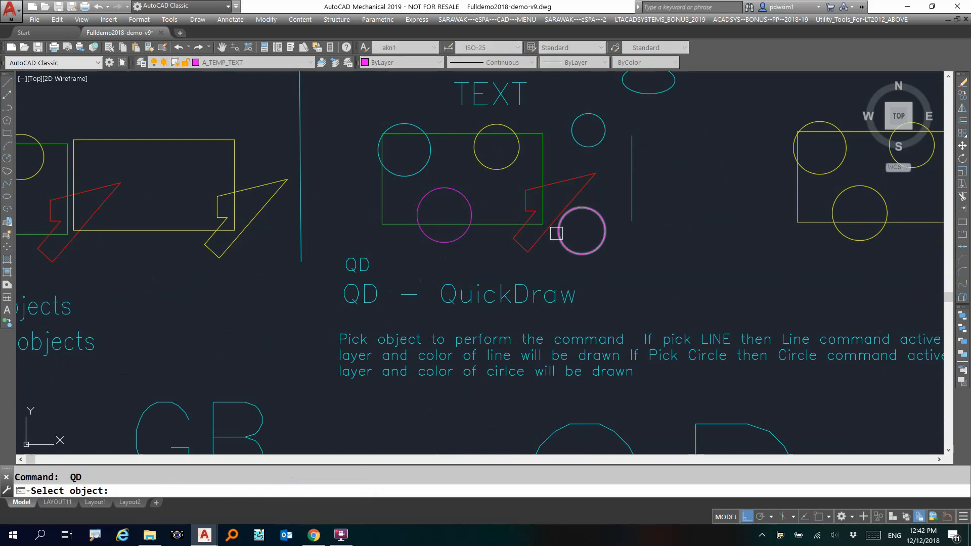
key(Escape)
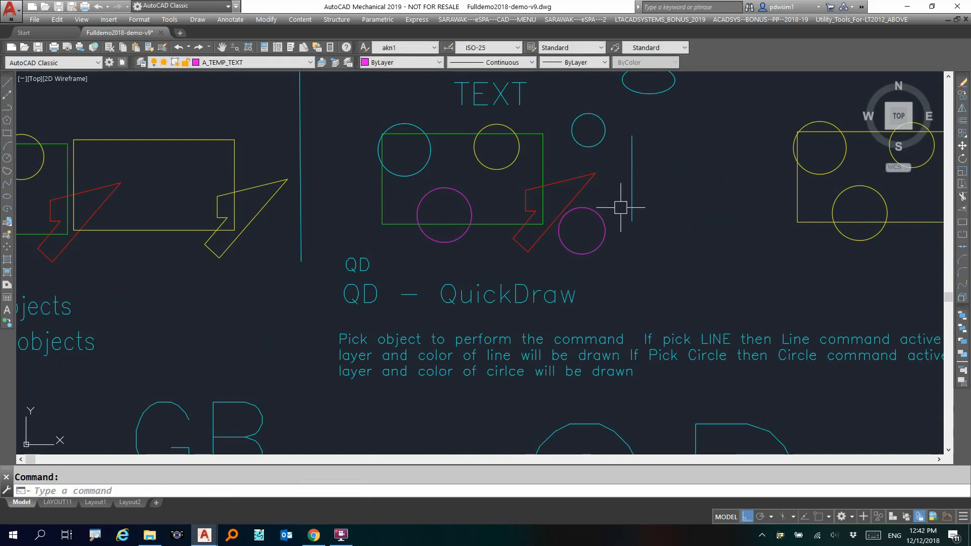
Use QD on the vertical cyan line to draw an open U shape of three matching lines beside it.
text(qd)
key(Return)
click(633, 196)
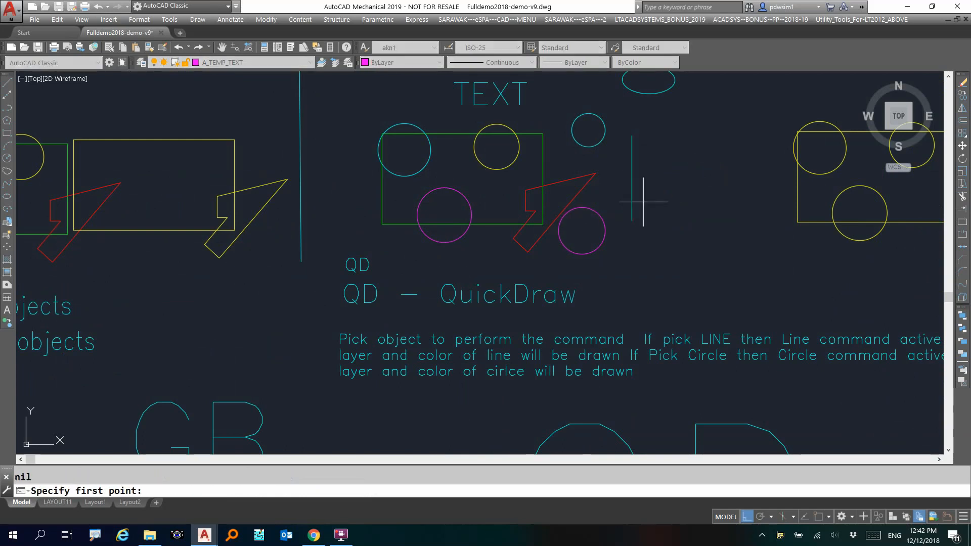
click(657, 188)
click(668, 226)
click(706, 226)
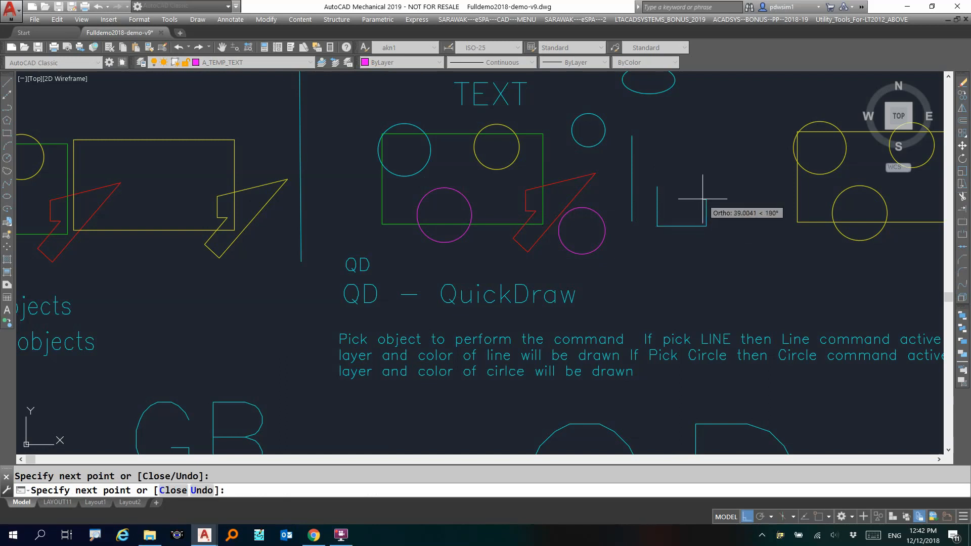
click(706, 199)
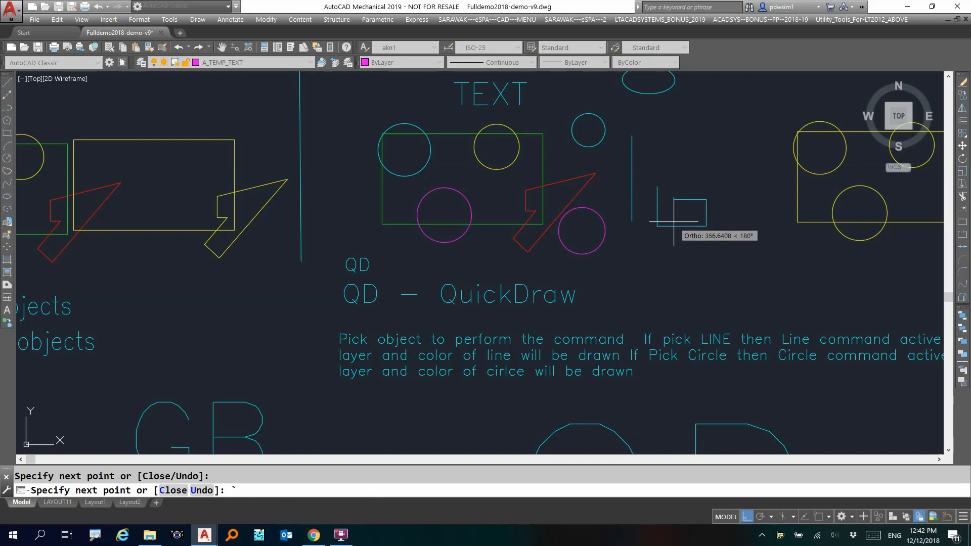
right_click(673, 217)
click(683, 221)
scroll(649, 221, down, 3)
mouse_move(649, 221)
middle_down()
mouse_move(542, 223)
mouse_move(390, 245)
middle_up()
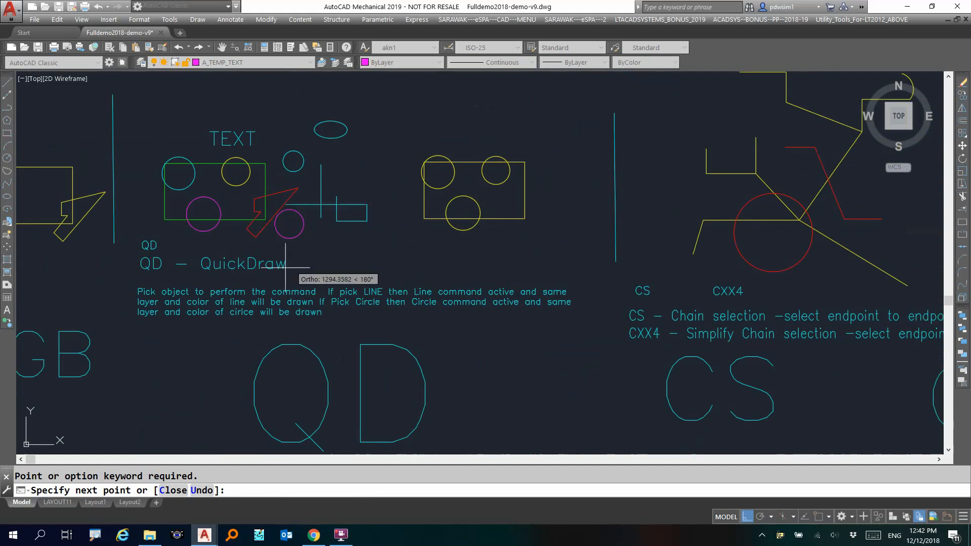
key(Escape)
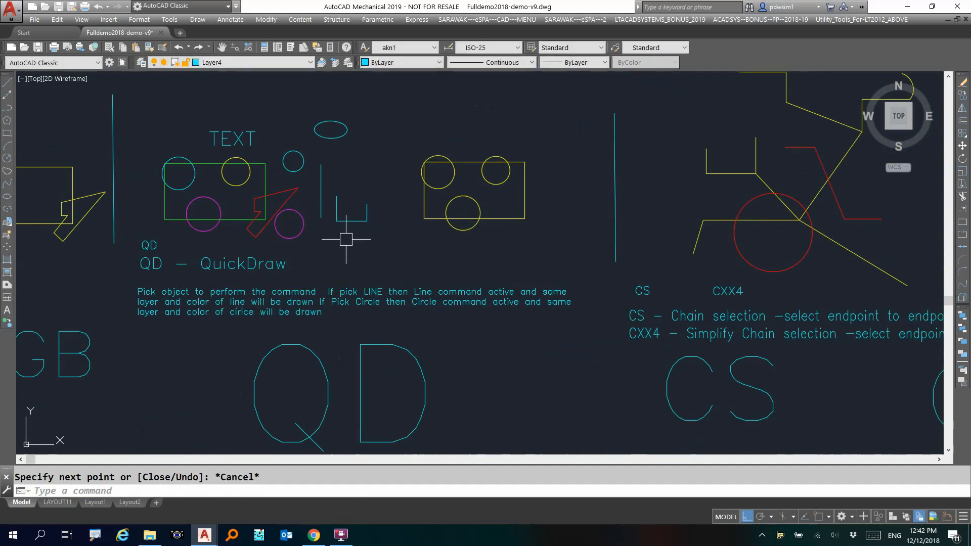
Chain-select the connected yellow entities with CS, starting from the long lower diagonal line.
middle_drag(383, 222, 152, 252)
mouse_move(455, 279)
middle_down()
mouse_move(282, 217)
mouse_move(213, 250)
middle_up()
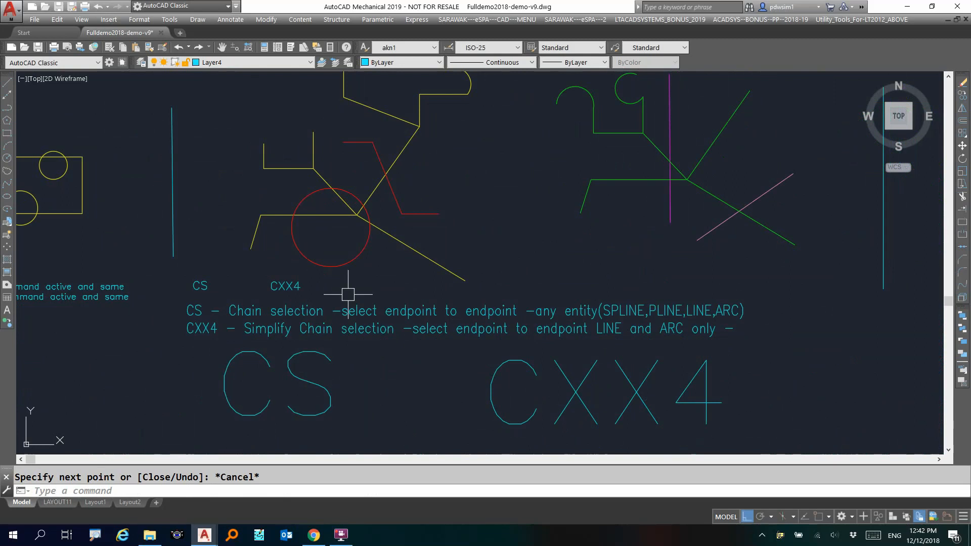
text(cs)
key(Return)
click(414, 249)
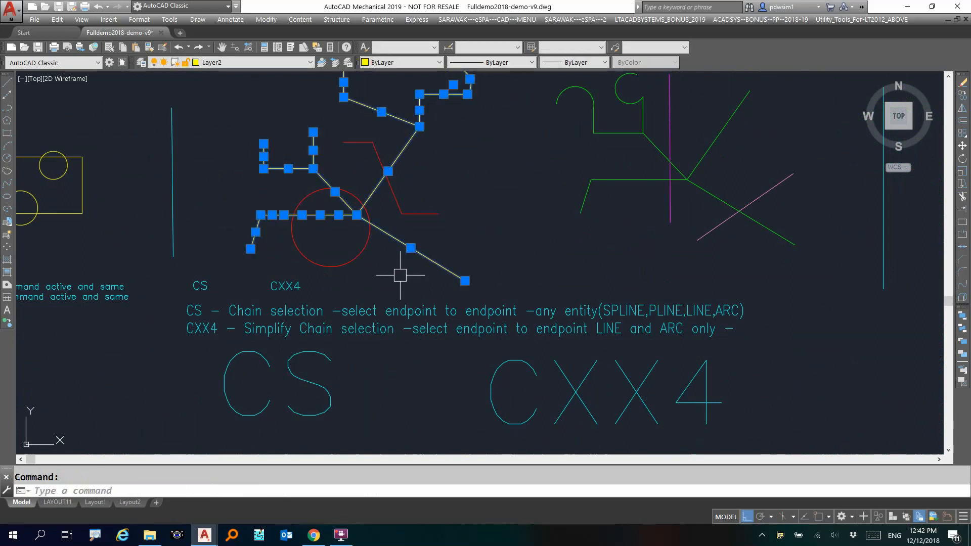
Run the CXX4 simplified chain selection on the green lines and arcs, starting from the lower diagonal line, and acknowledge the message.
scroll(407, 250, down, 2)
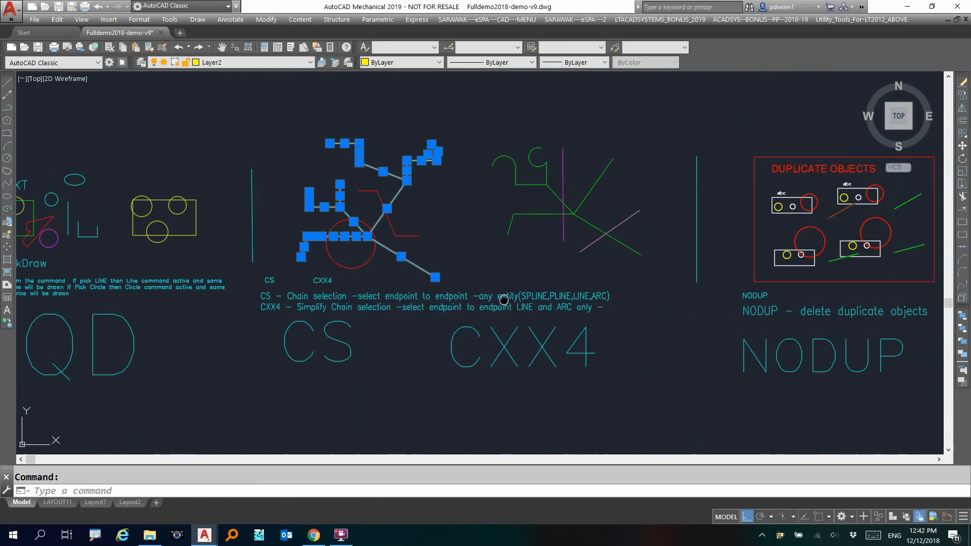
middle_drag(469, 254, 321, 243)
scroll(171, 284, up, 2)
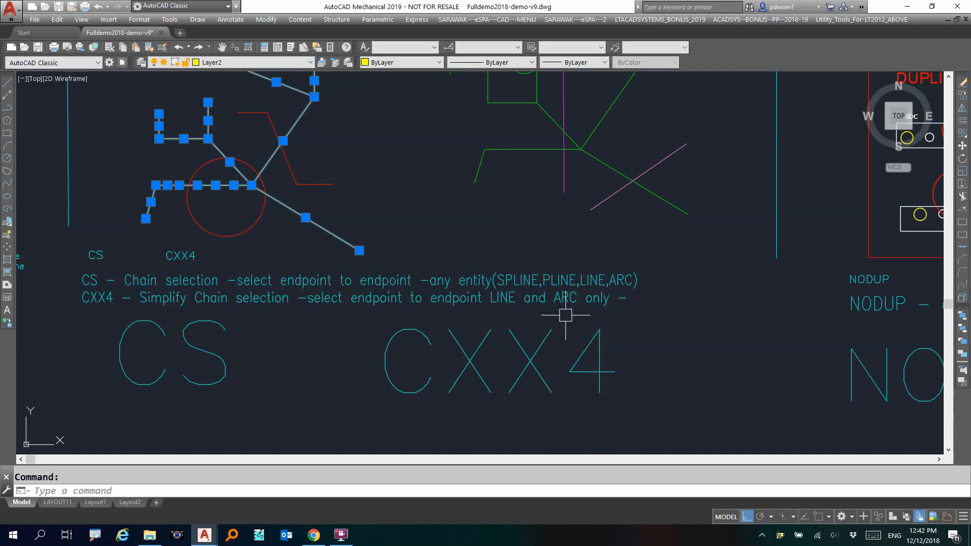
scroll(562, 322, down, 4)
middle_drag(552, 325, 462, 324)
scroll(478, 273, up, 3)
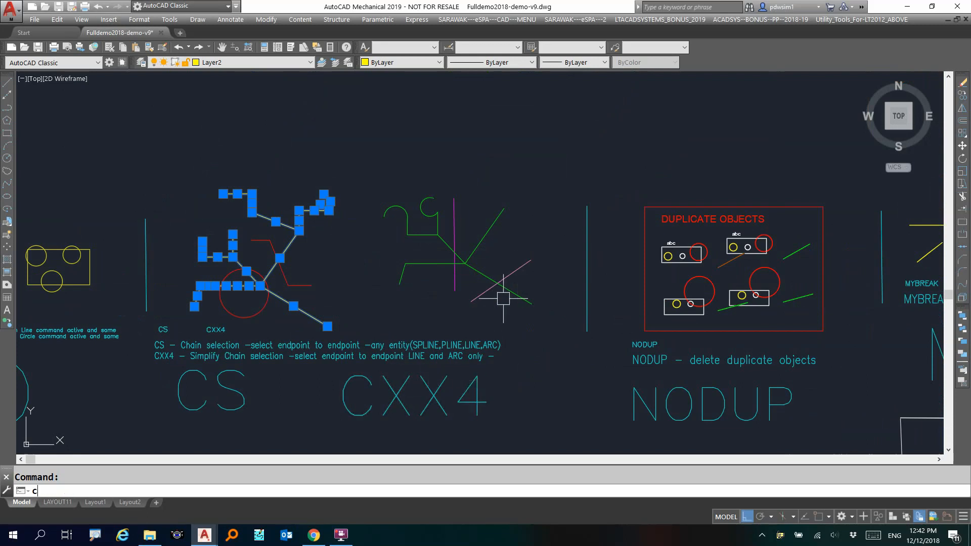
text(xx)
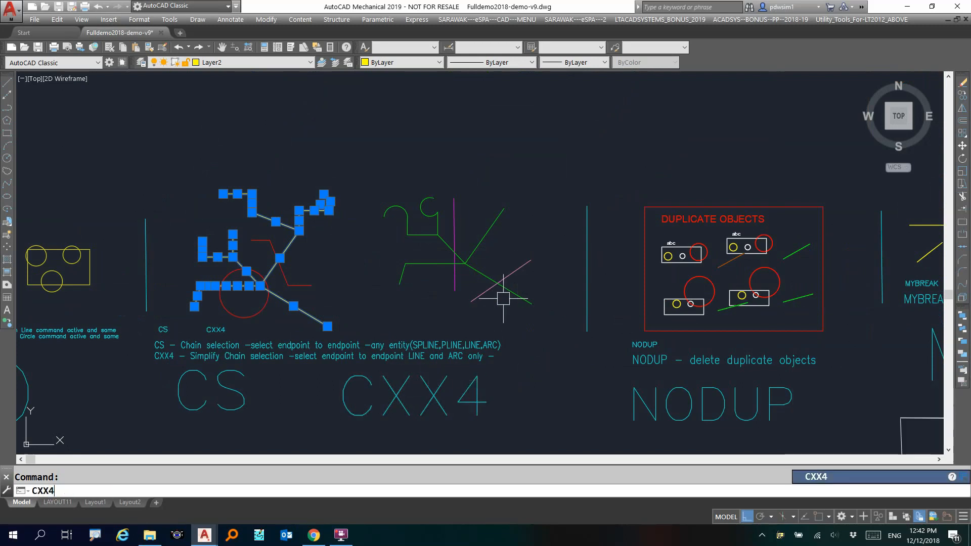
key(Return)
click(520, 298)
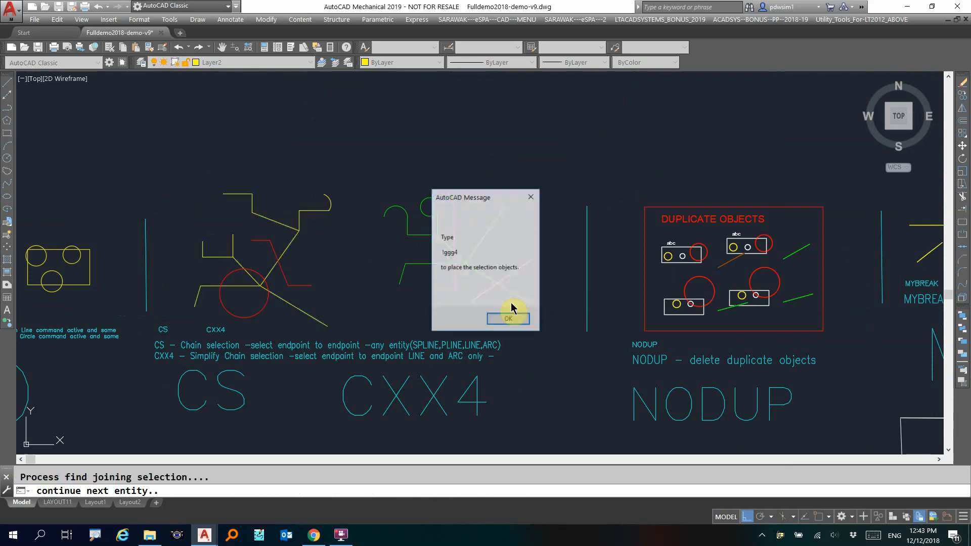
click(511, 321)
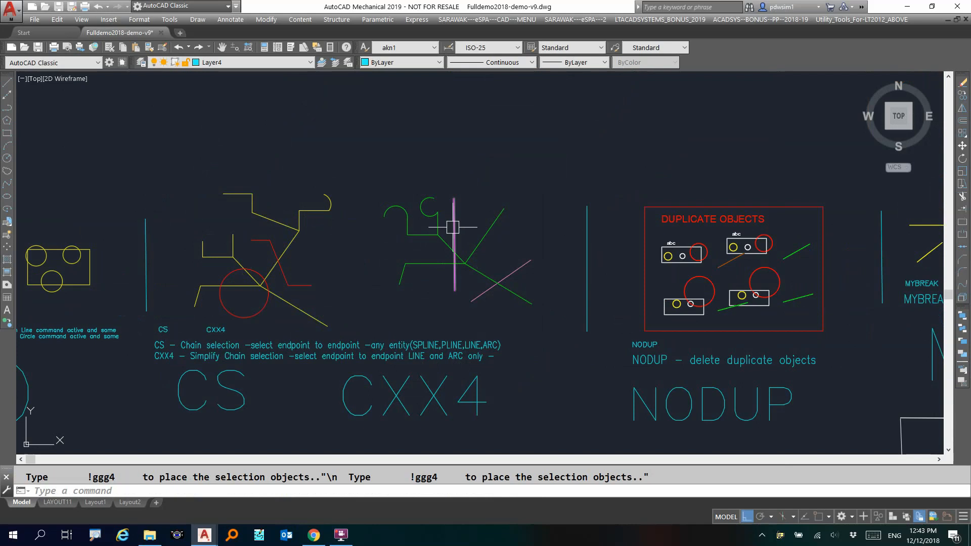
mouse_move(559, 325)
middle_down()
mouse_move(273, 299)
mouse_move(282, 321)
middle_up()
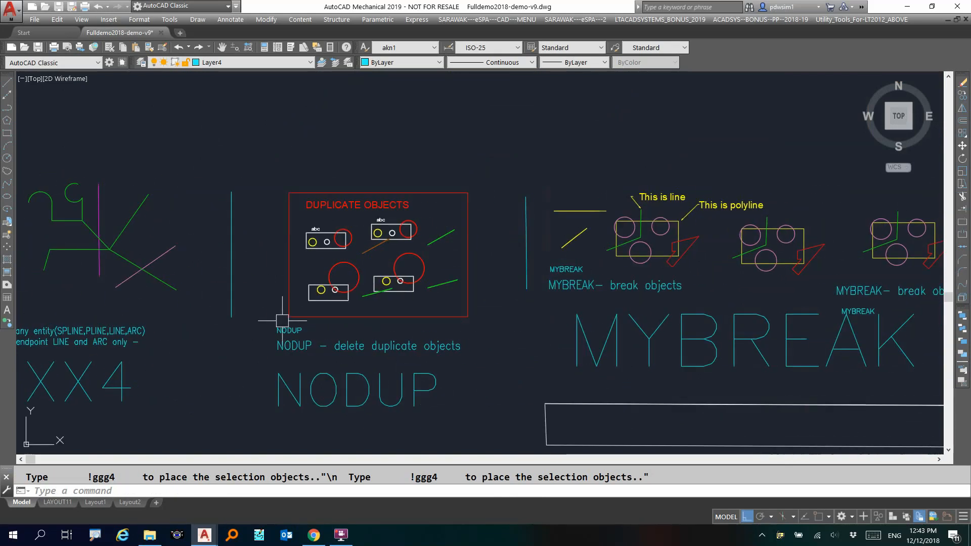
Run NODUP on everything inside the red DUPLICATE OBJECTS frame to delete the duplicates, acknowledging the message.
scroll(282, 321, up, 2)
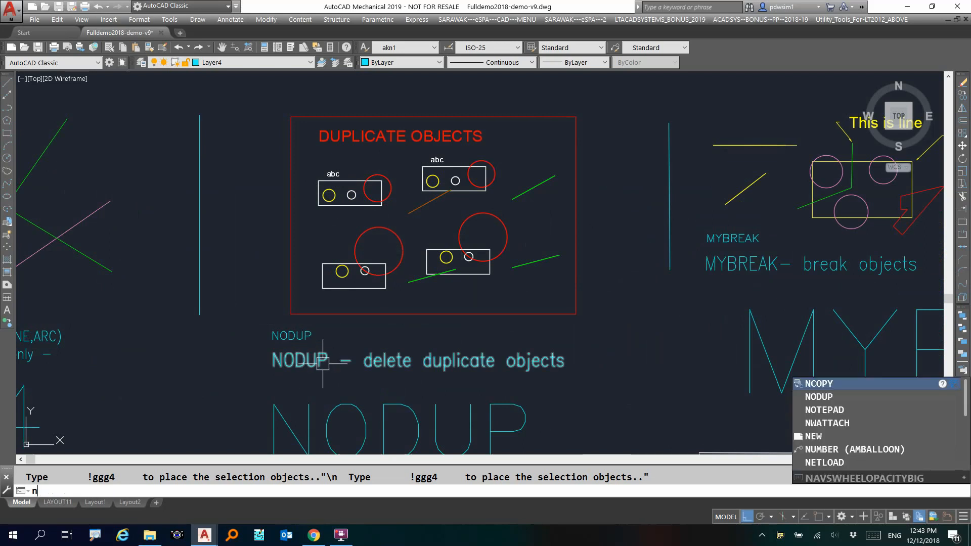
text(odup)
key(Return)
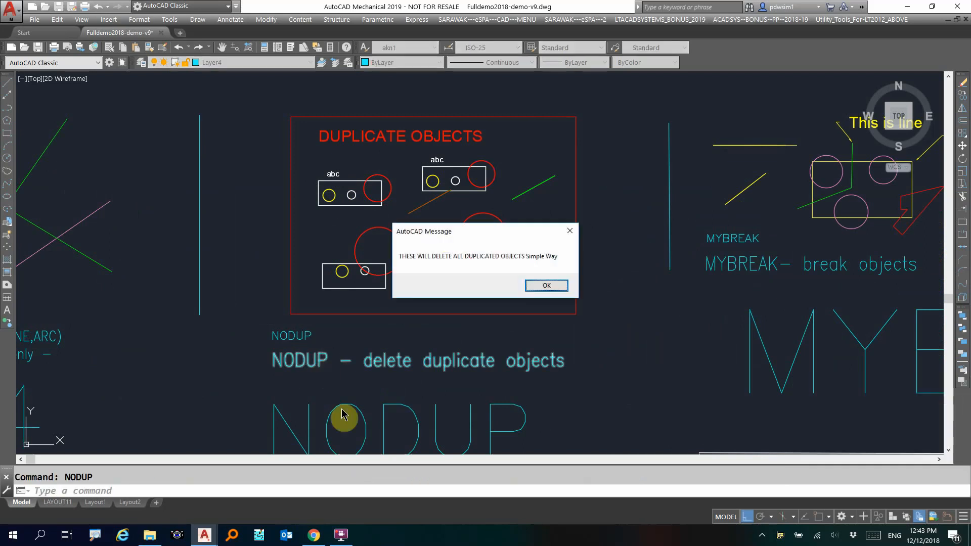
click(549, 284)
click(599, 99)
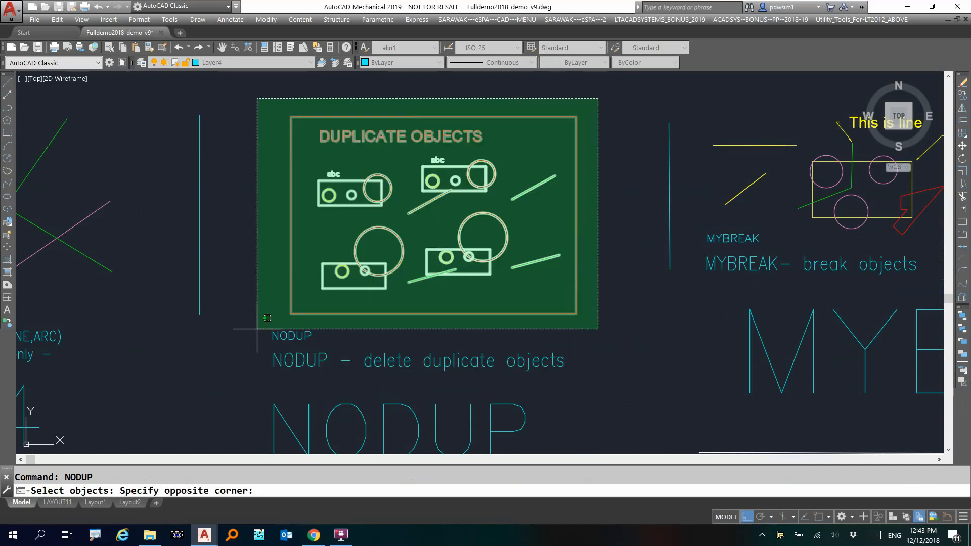
click(257, 329)
key(Return)
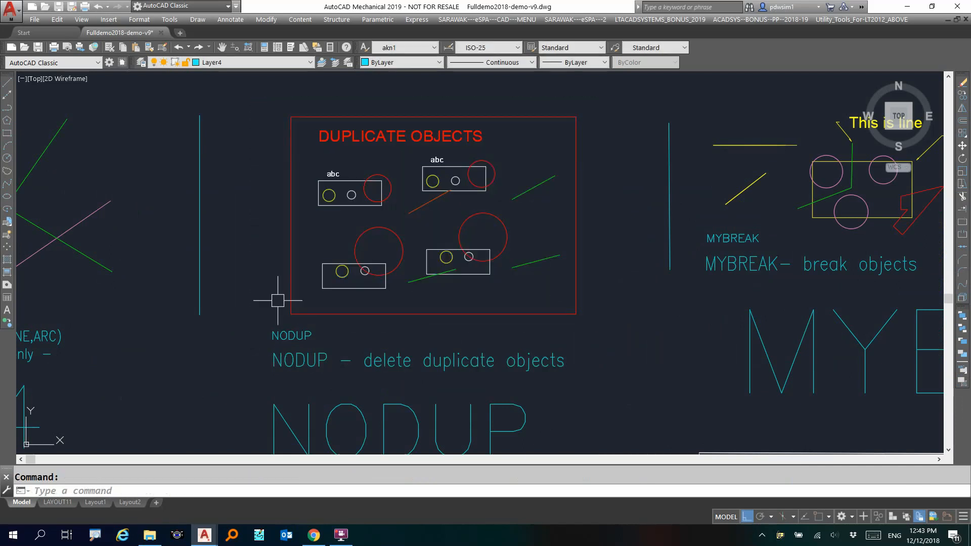
Review the NODUP duplicate report in the command history and inspect the cleaned shapes in the DUPLICATE OBJECTS frame.
key(F2)
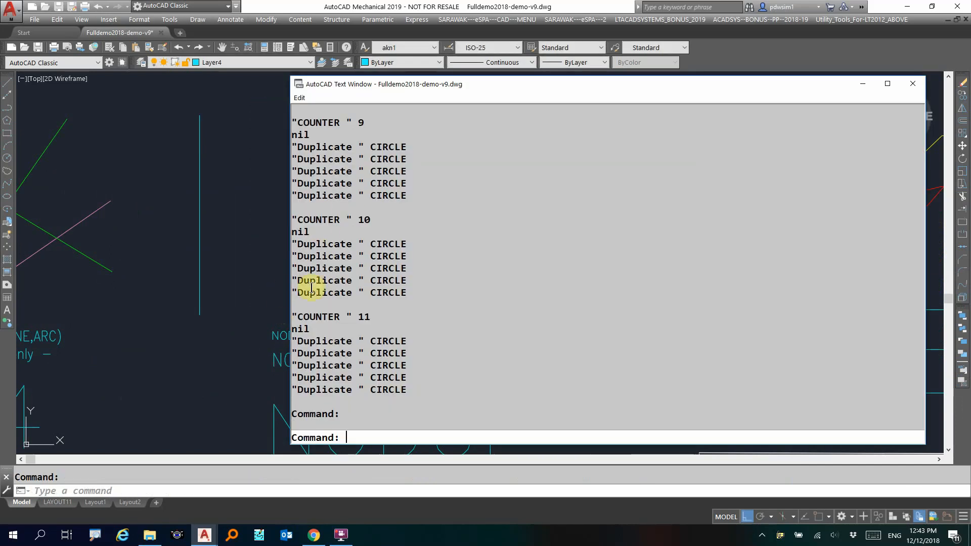
key(F2)
scroll(491, 188, up, 2)
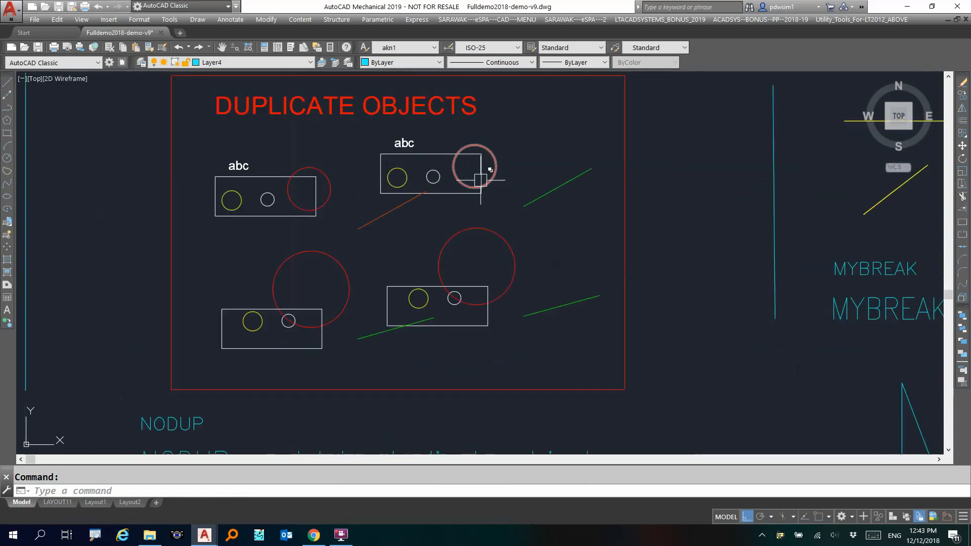
scroll(445, 264, down, 4)
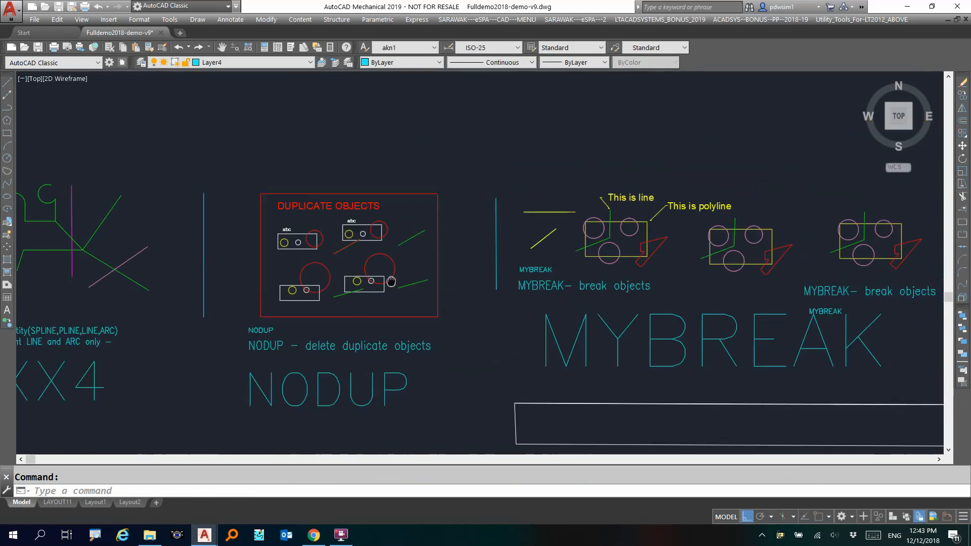
Check the yellow rectangle in the first MYBREAK sample by selecting it, and clear the selection.
middle_drag(368, 310, 269, 294)
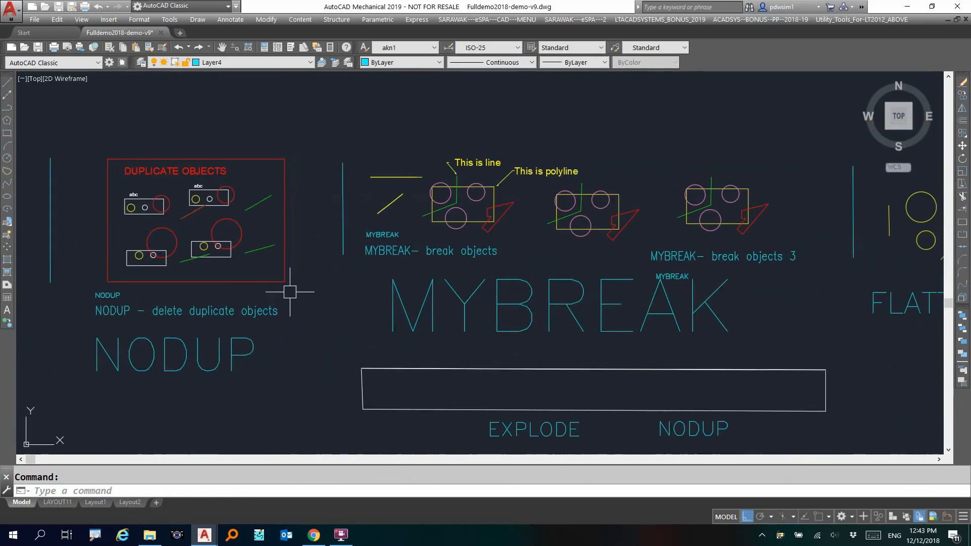
mouse_move(393, 250)
middle_down()
mouse_move(207, 193)
mouse_move(243, 260)
middle_up()
scroll(330, 249, up, 2)
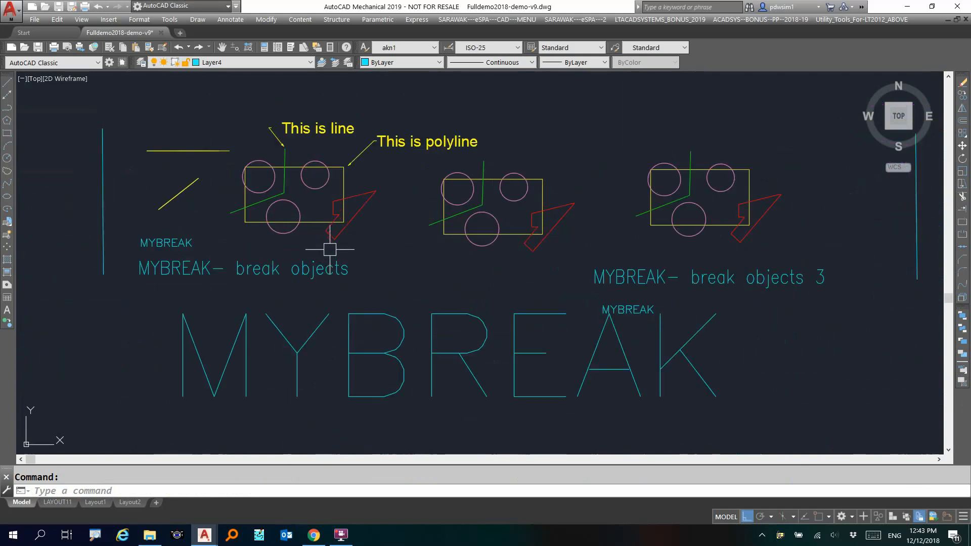
click(317, 222)
key(Escape)
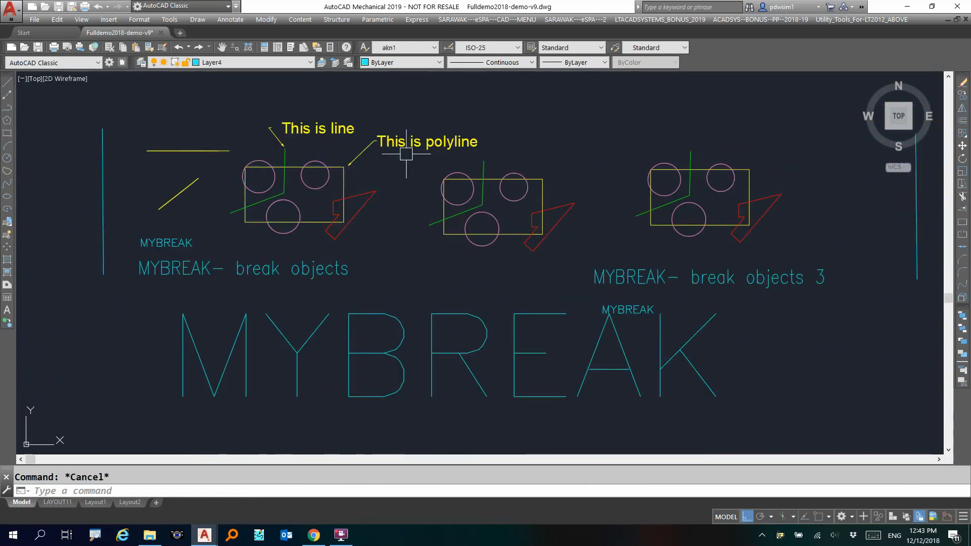
Run MYBREAK on the first sample's rectangle, circles, green lines and red outline to break them at their intersections.
scroll(315, 171, up, 2)
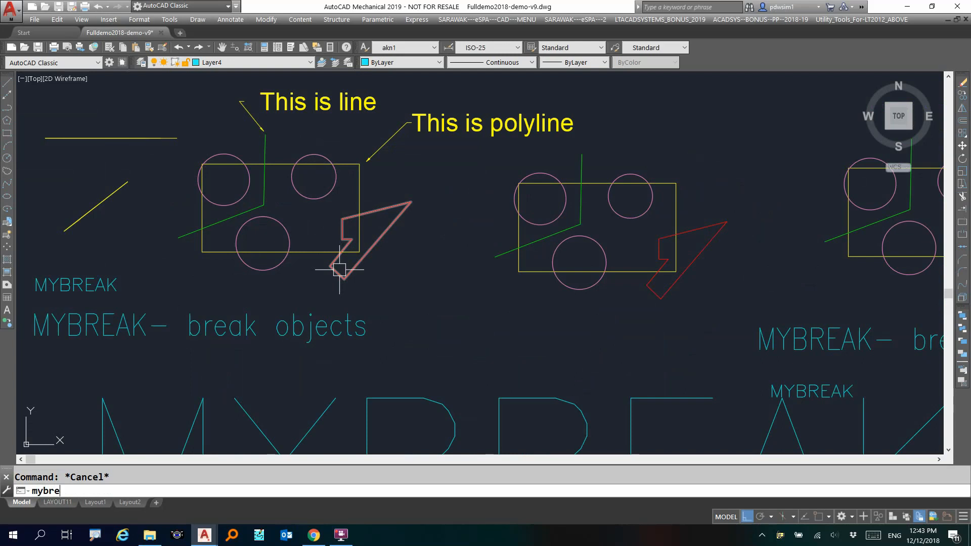
text(ak)
key(Return)
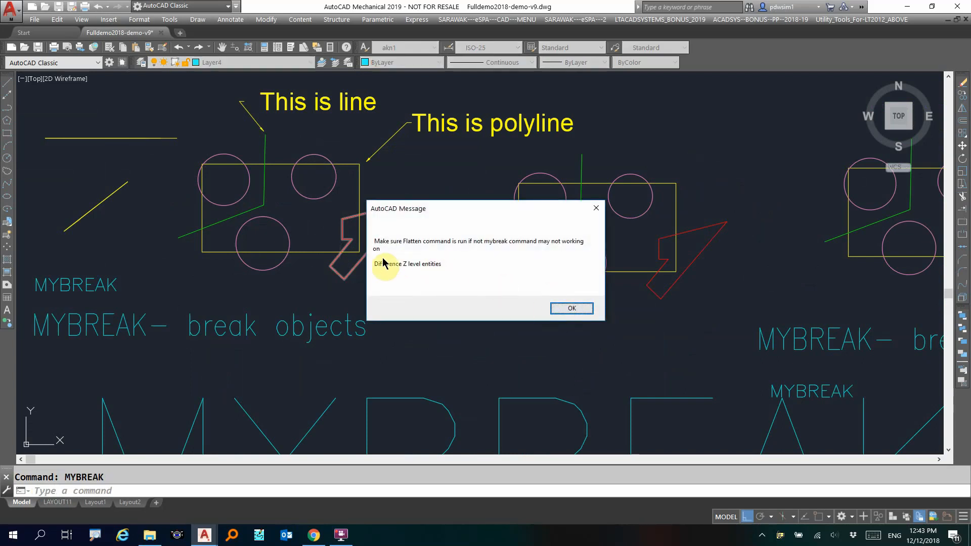
click(573, 308)
click(465, 251)
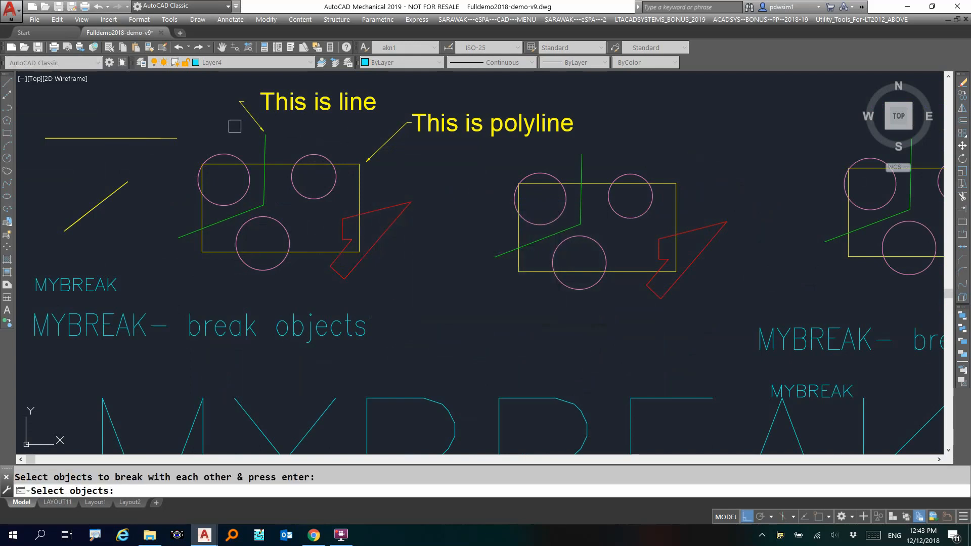
click(198, 135)
click(428, 277)
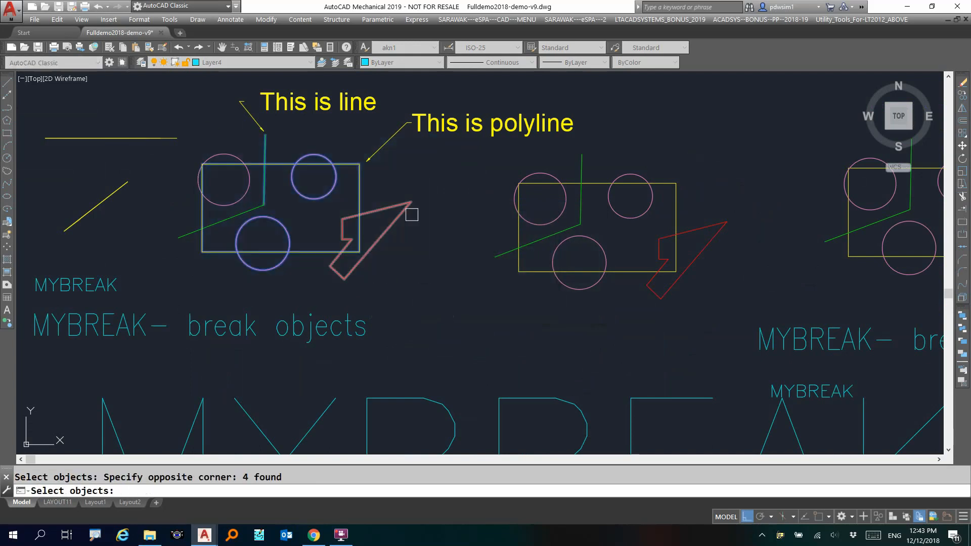
click(402, 179)
click(258, 216)
key(Return)
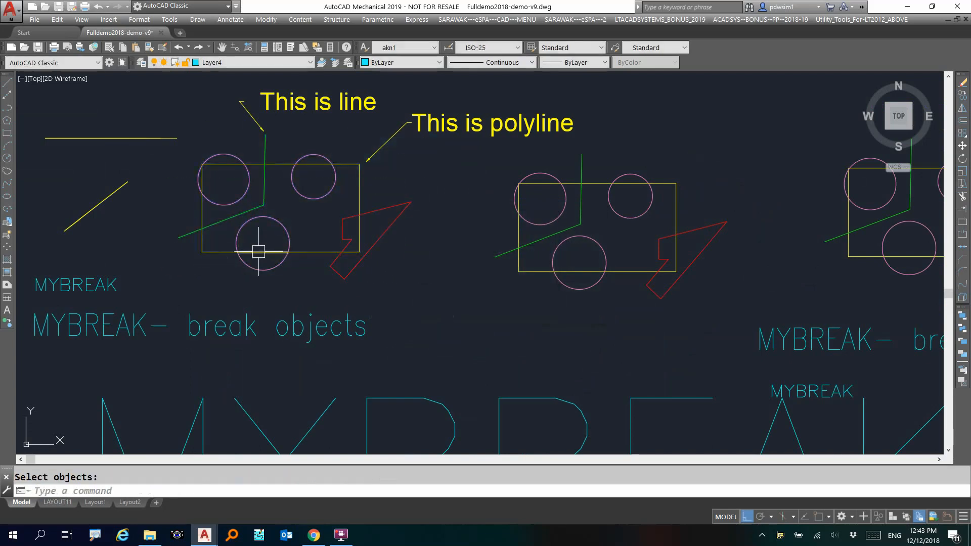
Check individual pieces of the broken rectangle and circles in the first MYBREAK sample by selecting them one after another.
click(263, 252)
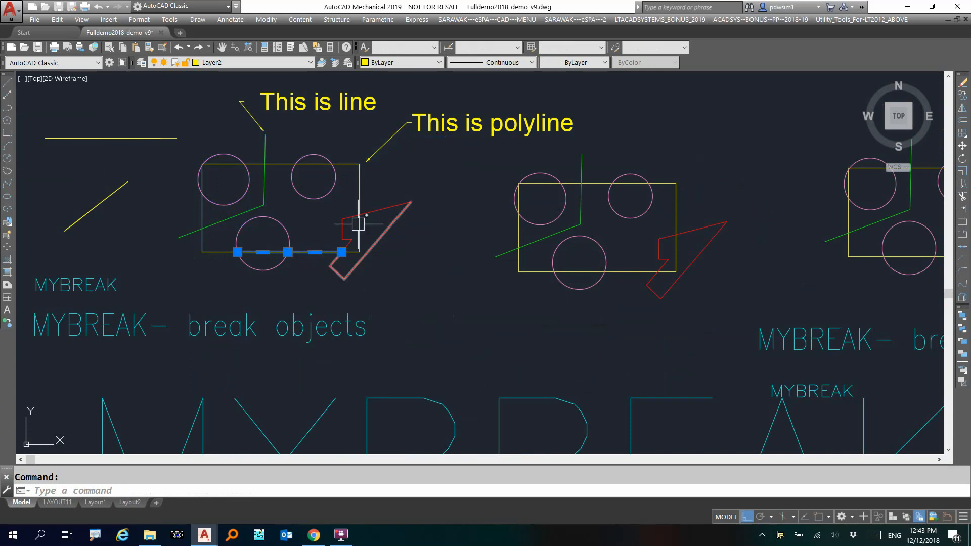
key(Escape)
click(360, 197)
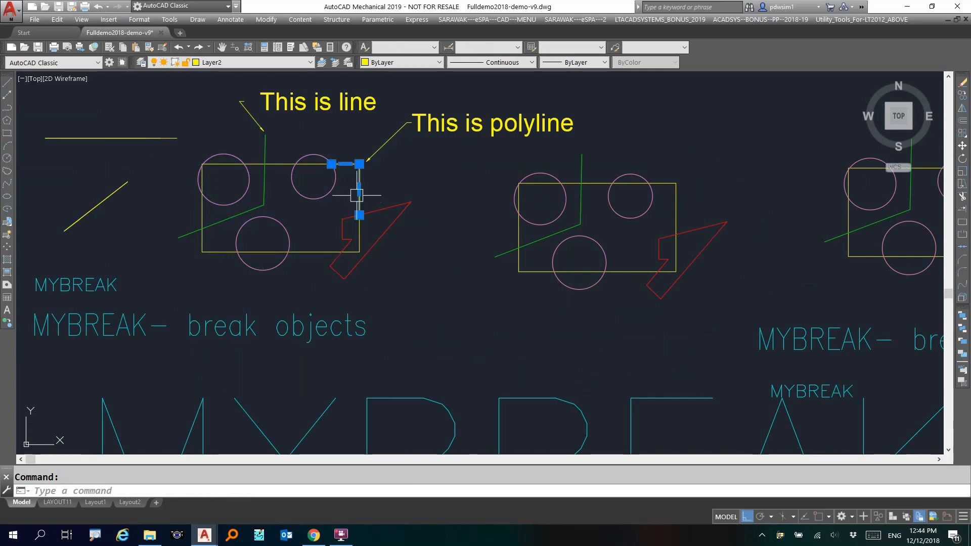
key(Escape)
click(306, 197)
key(Escape)
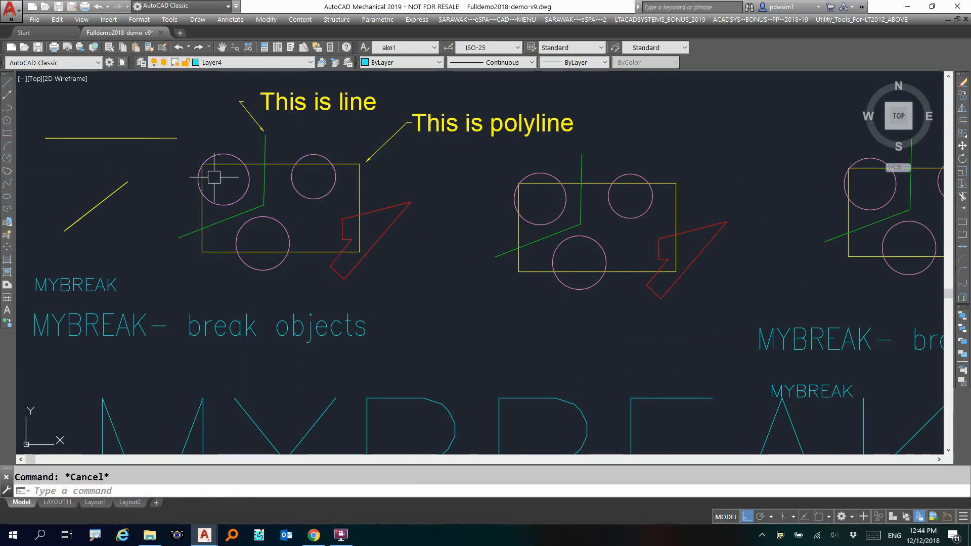
click(212, 195)
key(Escape)
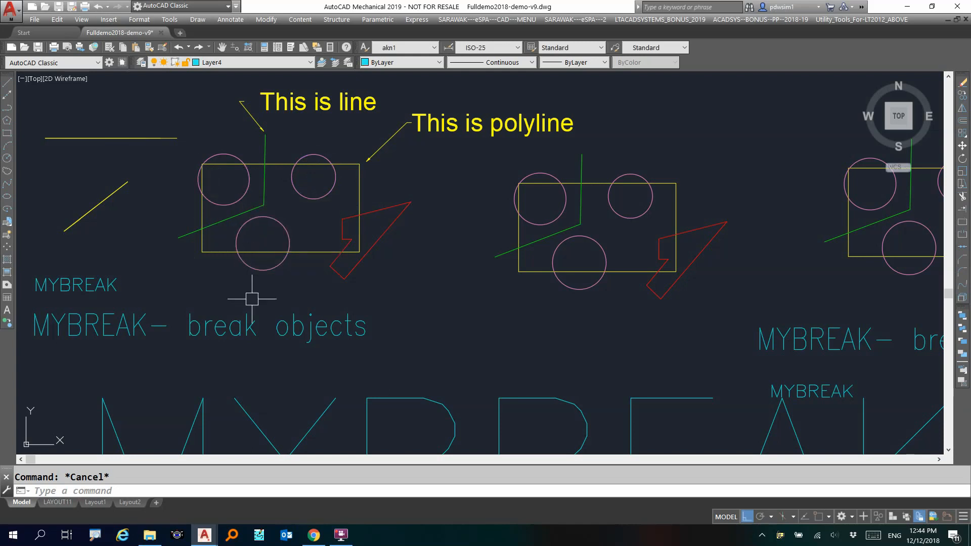
Explode the broken objects of the first MYBREAK sample with the EXPLODE command.
scroll(253, 322, down, 2)
middle_drag(273, 356, 267, 225)
scroll(326, 390, down, 1)
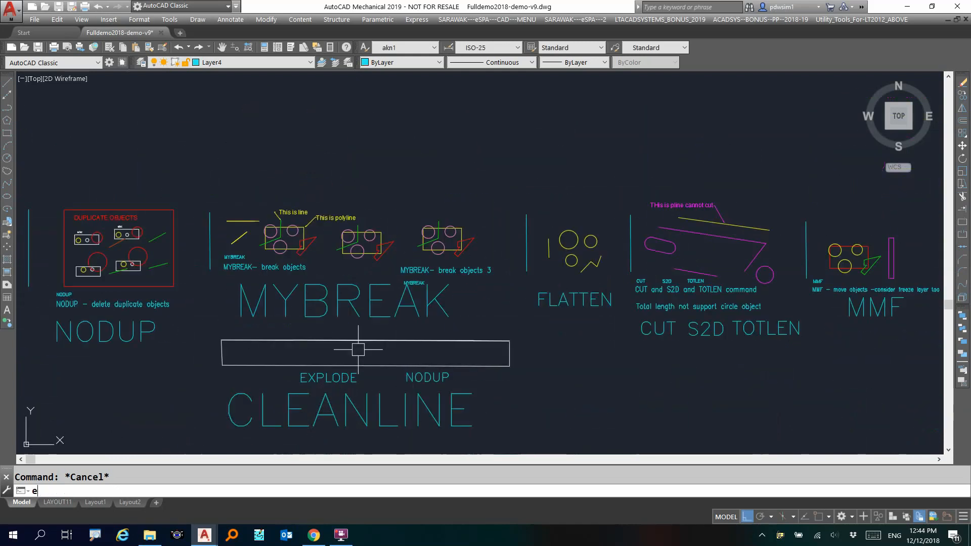
text(explode)
key(Return)
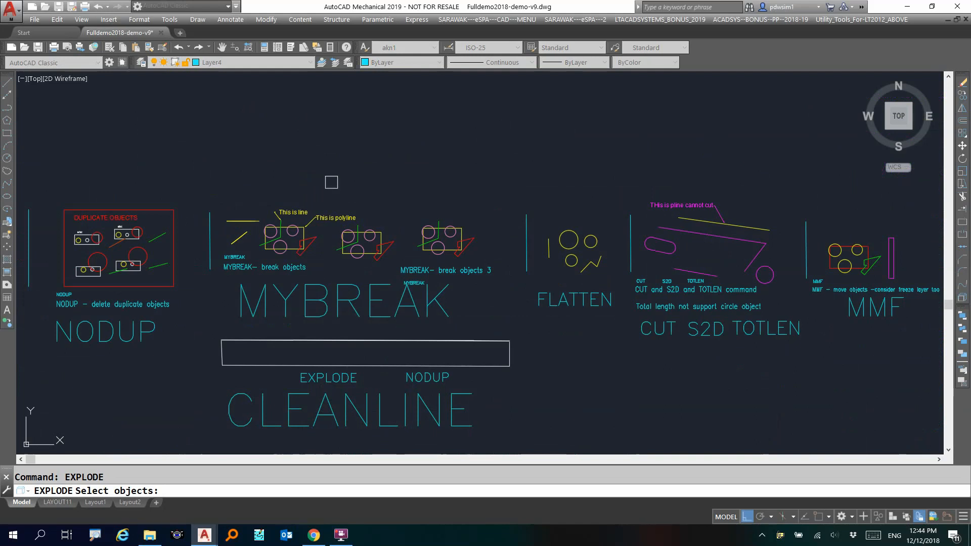
scroll(315, 207, up, 3)
click(315, 207)
click(172, 340)
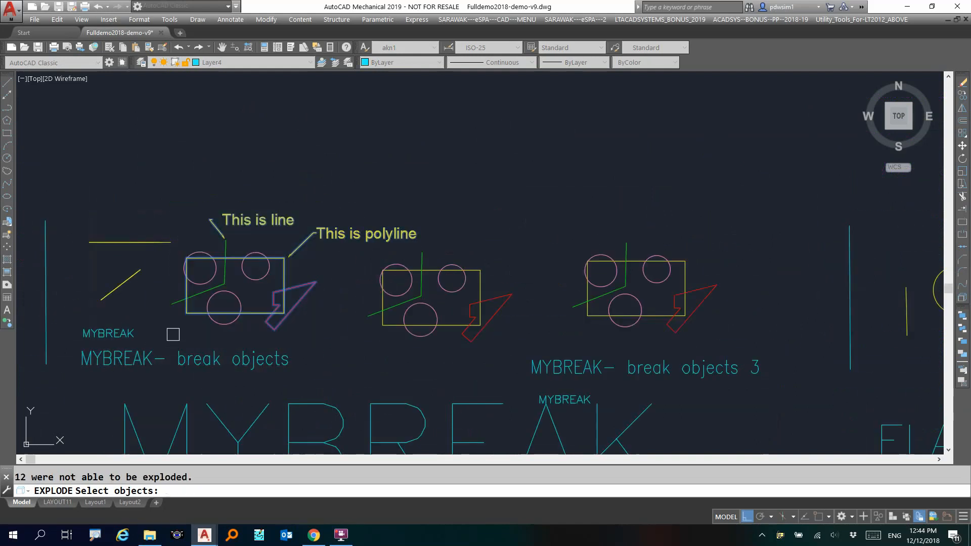
key(Return)
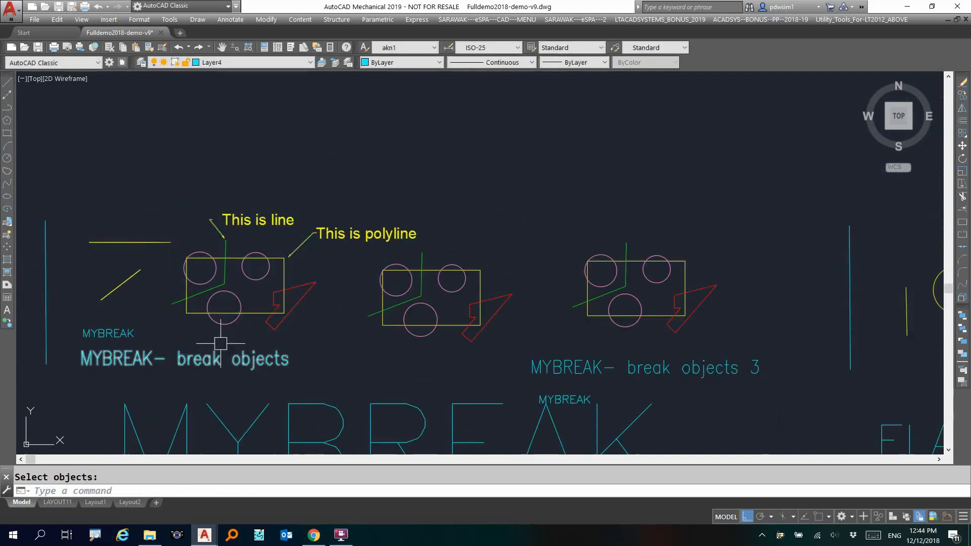
scroll(253, 303, down, 4)
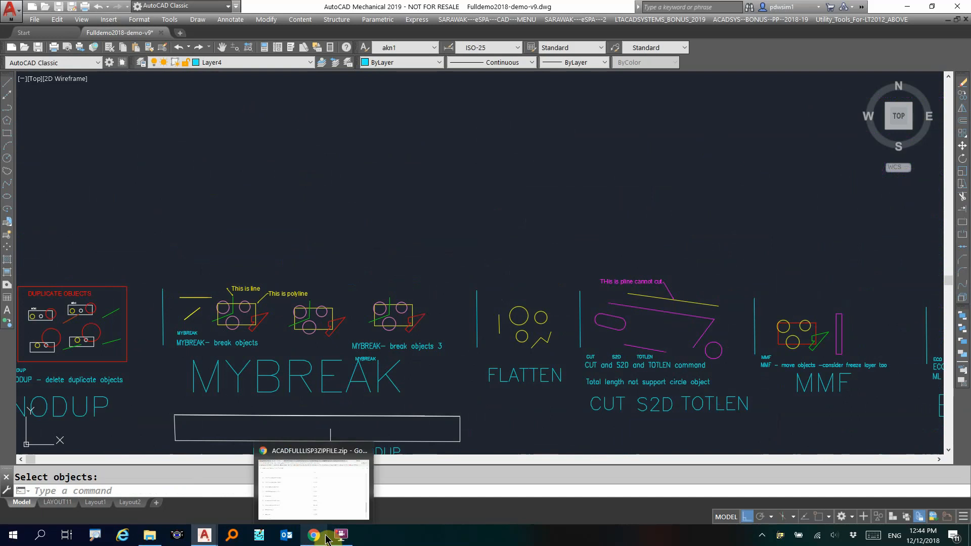
click(341, 540)
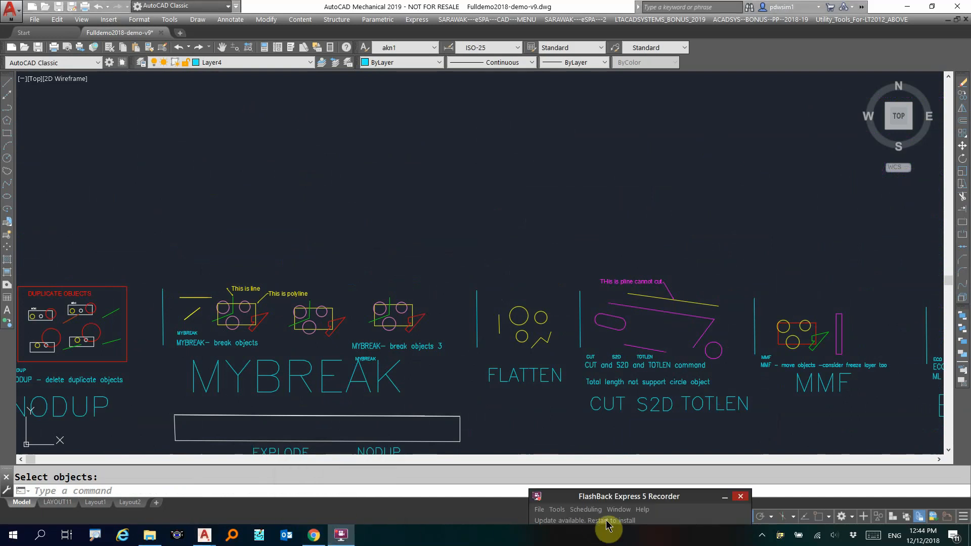